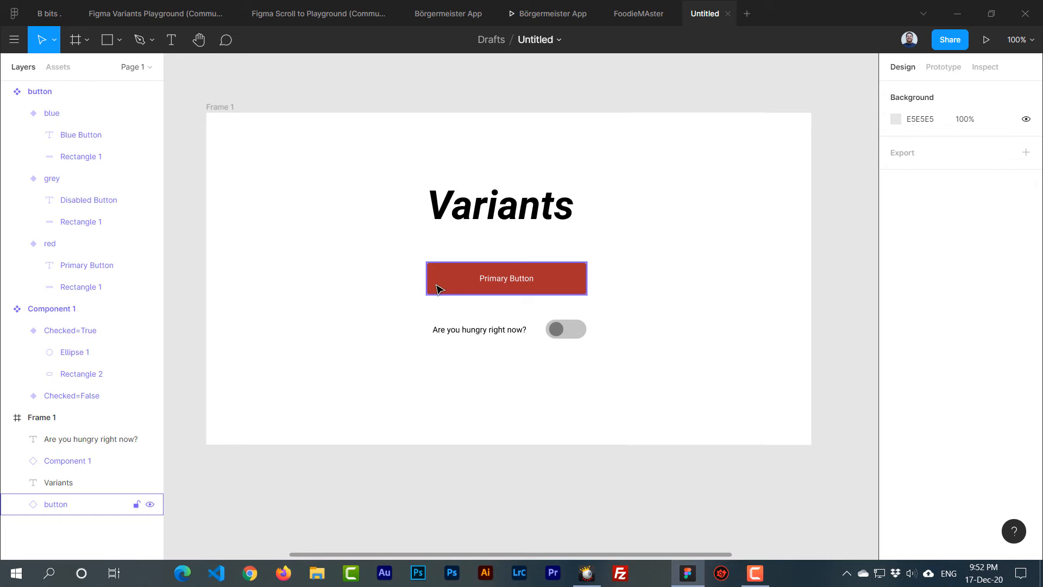
# Switch the button instance's Colors variant to grey and finally to blue
pyautogui.click(462, 280)
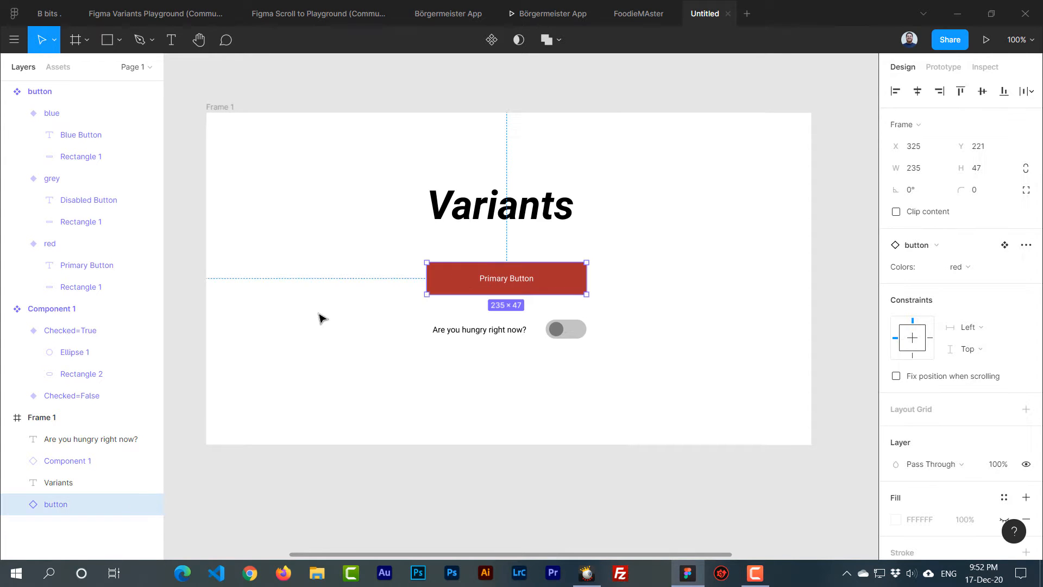
pyautogui.click(967, 269)
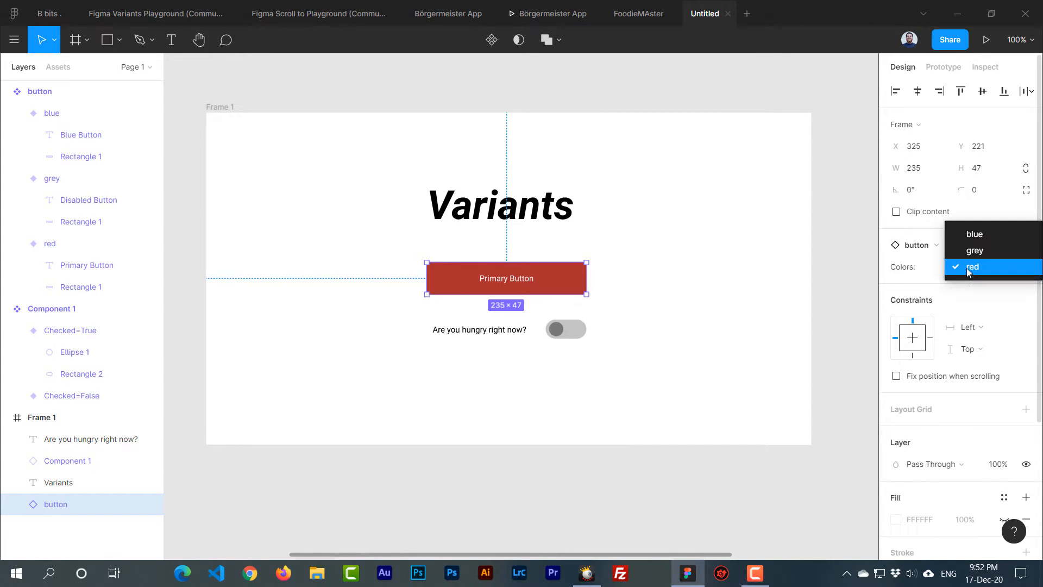
pyautogui.click(971, 252)
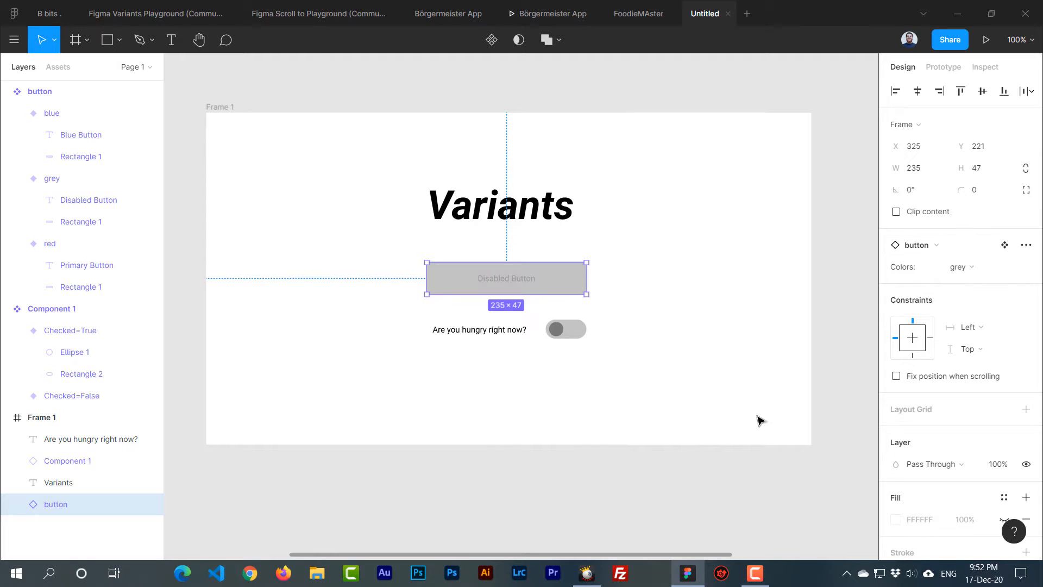
pyautogui.click(971, 268)
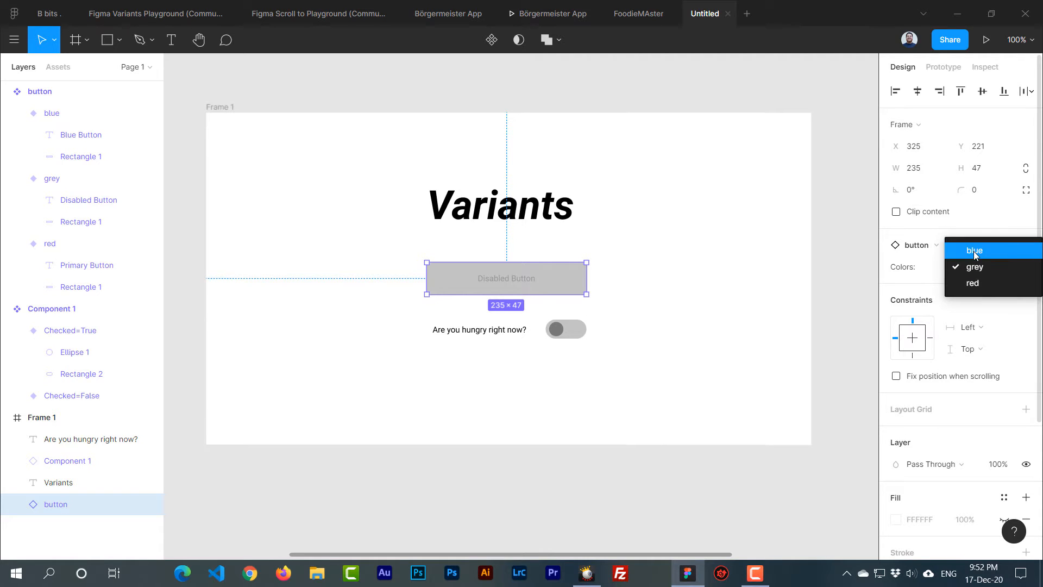
pyautogui.click(974, 251)
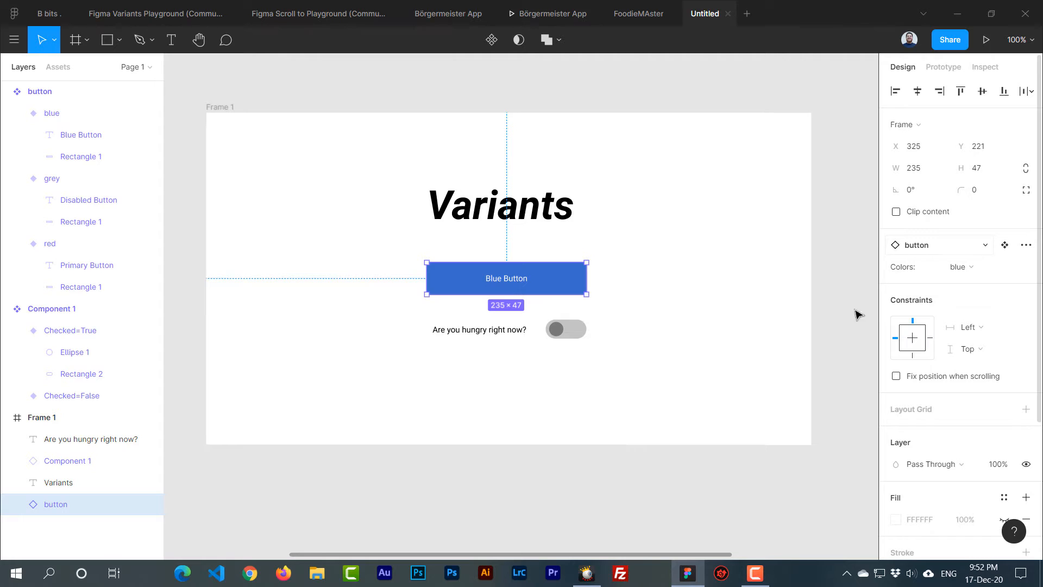
pyautogui.click(582, 363)
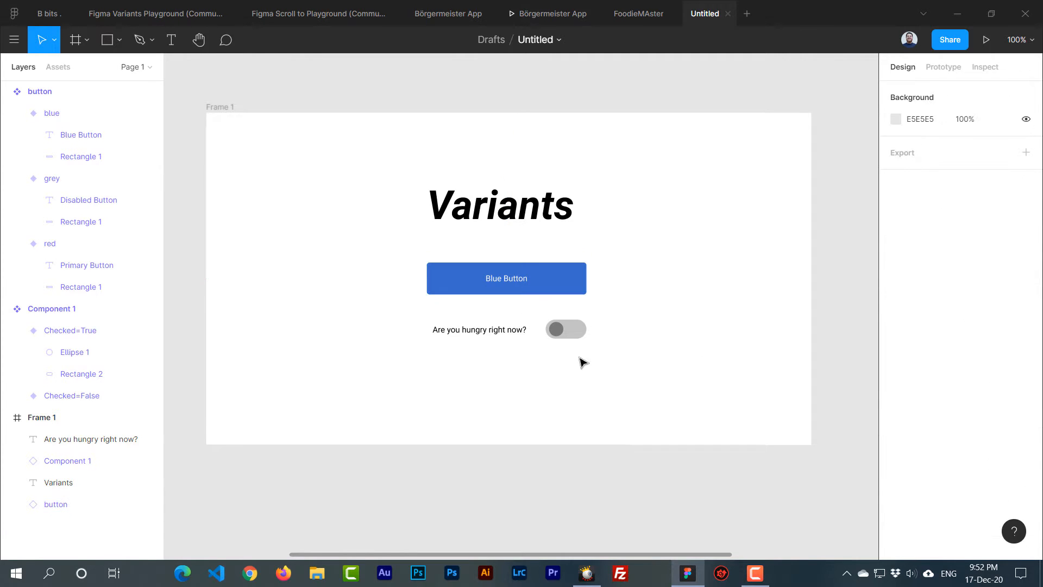
# Toggle the Checked property of the switch beside "Are you hungry right now?" repeatedly, leaving it turned on
pyautogui.click(560, 330)
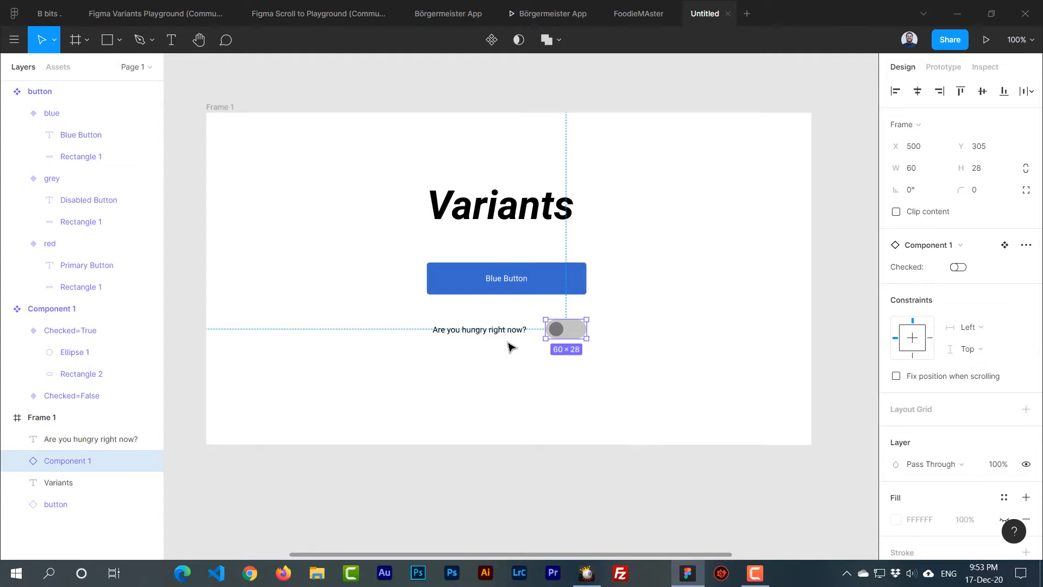
pyautogui.click(956, 268)
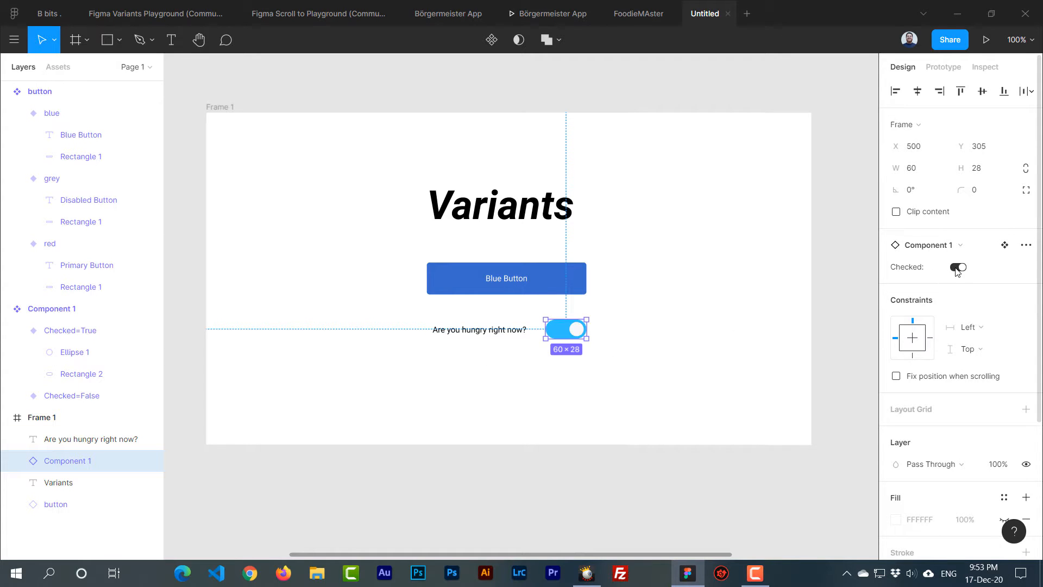
pyautogui.click(956, 268)
pyautogui.click(956, 269)
pyautogui.click(956, 269)
pyautogui.click(958, 268)
pyautogui.click(958, 268)
pyautogui.click(958, 269)
pyautogui.click(957, 269)
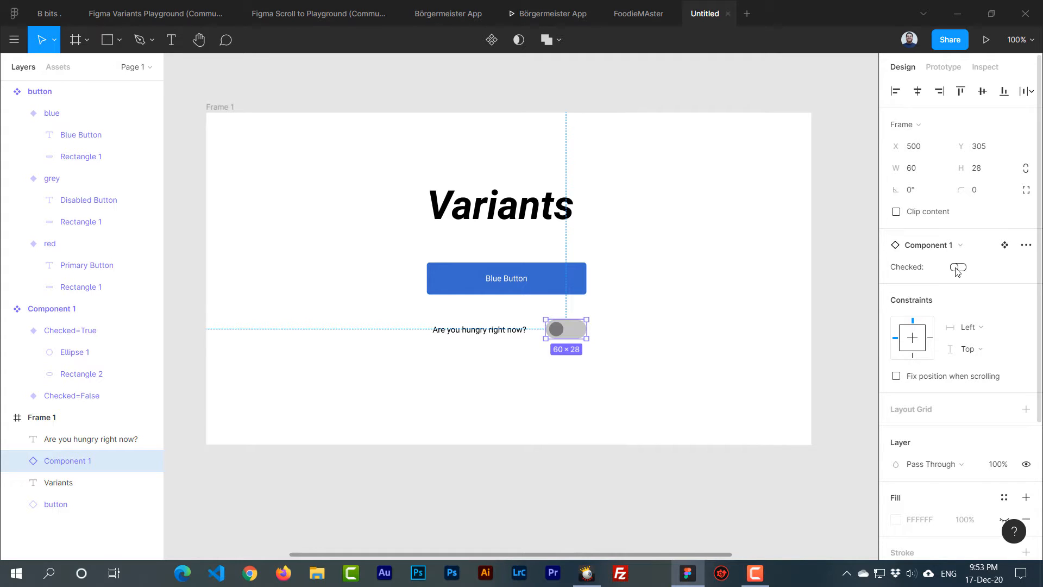
pyautogui.click(958, 269)
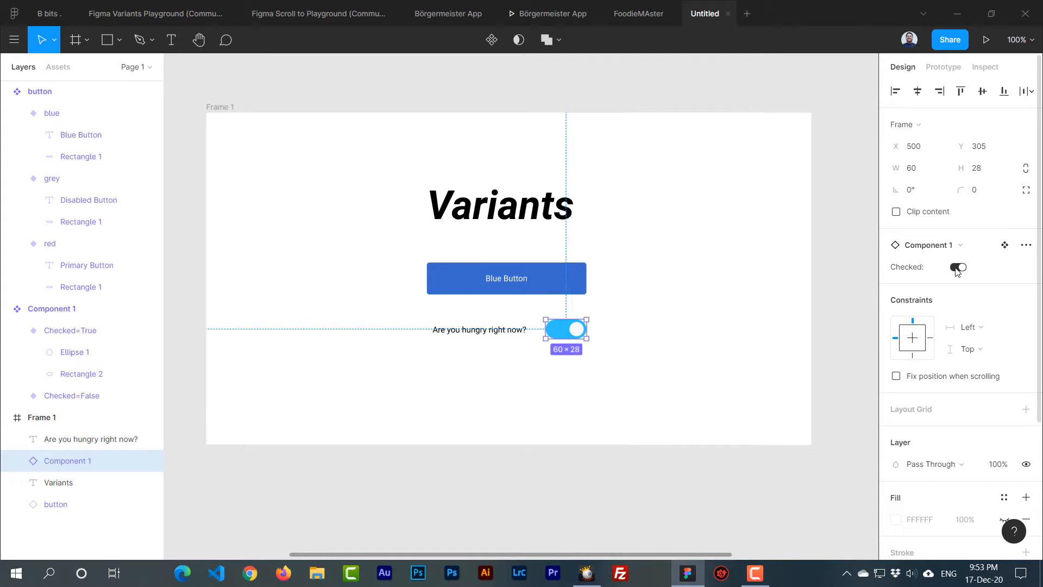
pyautogui.click(716, 330)
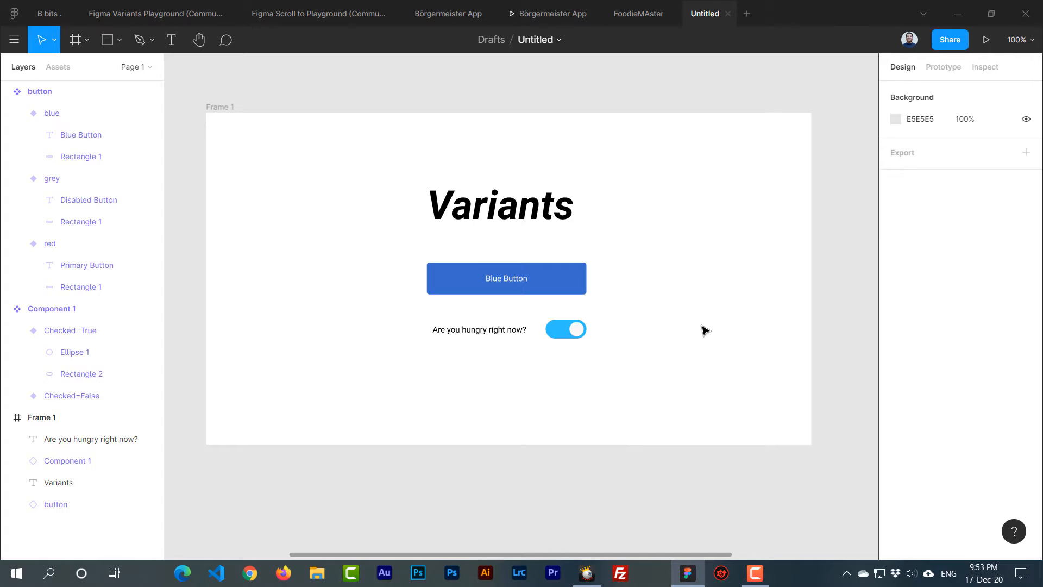
# Delete everything on the page and draw a new empty frame of about 924 × 529
pyautogui.hotkey('ctrl', 'a')
pyautogui.press('Delete')
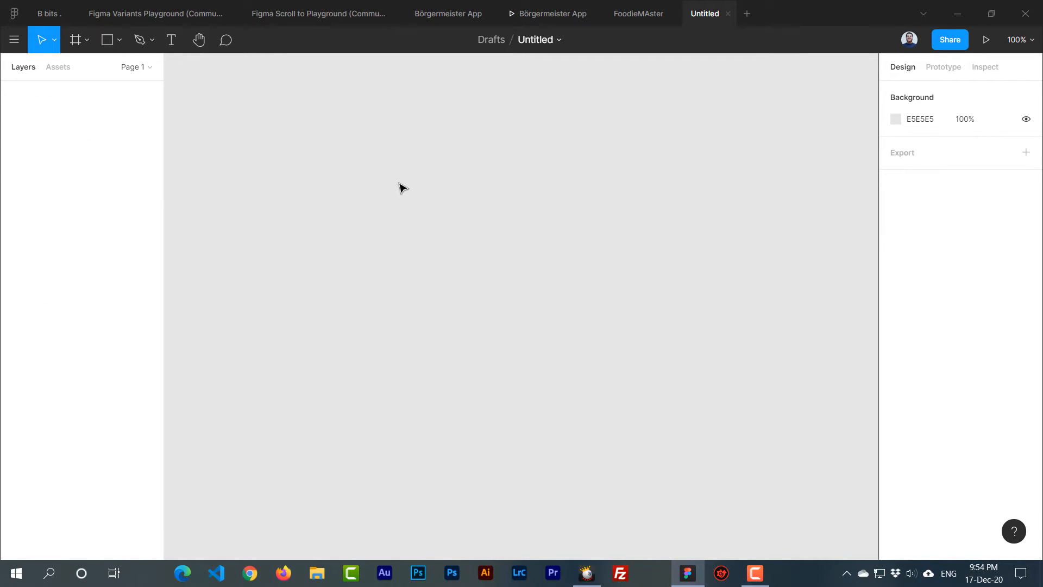
pyautogui.press('f')
pyautogui.moveTo(214, 139)
pyautogui.mouseDown()
pyautogui.moveTo(694, 389)
pyautogui.moveTo(854, 480)
pyautogui.moveTo(843, 499)
pyautogui.mouseUp()
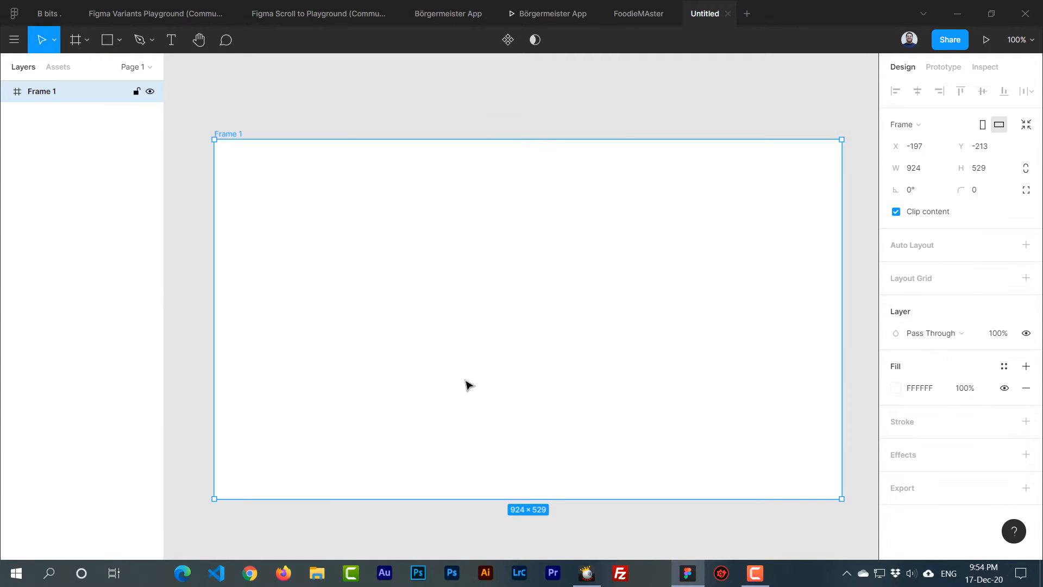
# Draw a button rectangle of about 244 × 54 near the middle of the frame with a corner radius of 8
pyautogui.click(108, 40)
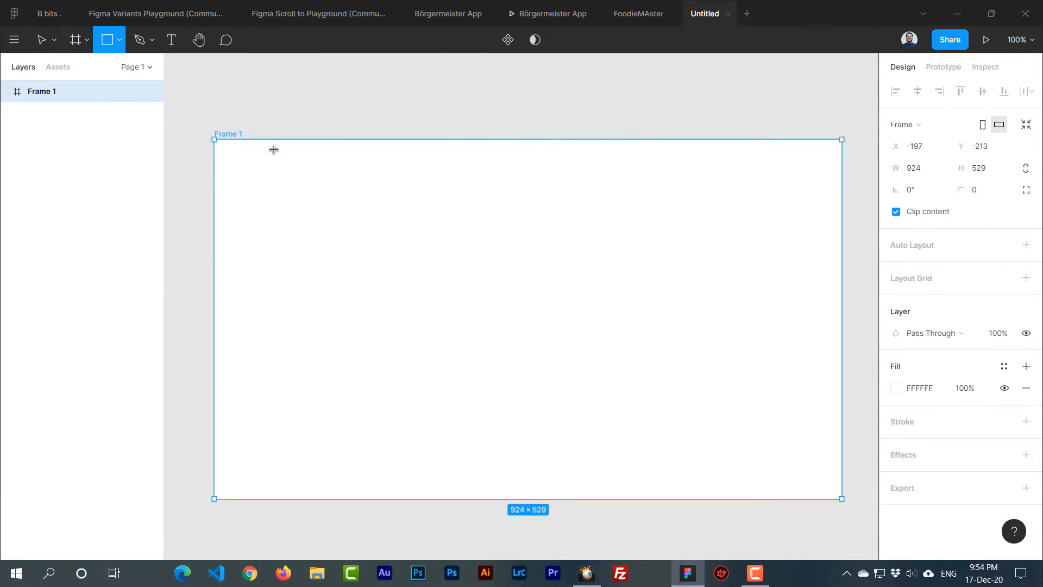
pyautogui.moveTo(415, 264)
pyautogui.mouseDown()
pyautogui.moveTo(595, 313)
pyautogui.moveTo(657, 314)
pyautogui.moveTo(573, 305)
pyautogui.moveTo(582, 303)
pyautogui.mouseUp()
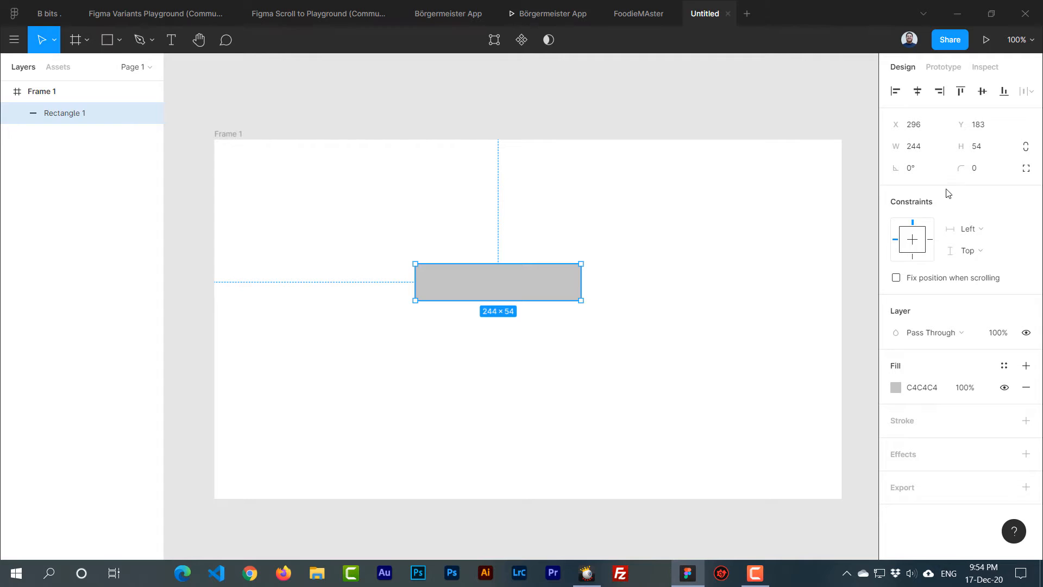
pyautogui.click(981, 174)
pyautogui.write('8')
pyautogui.press('Return')
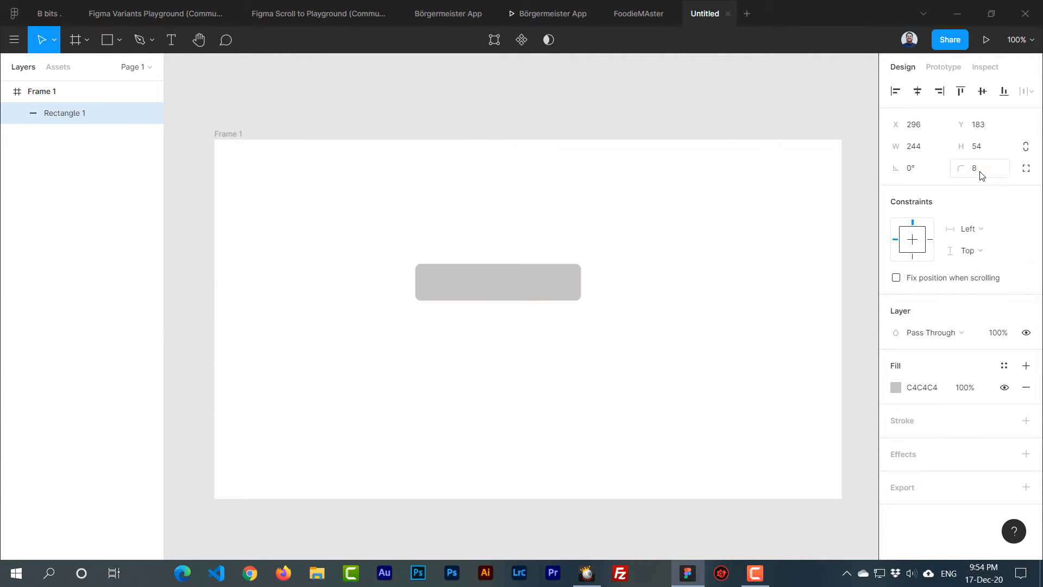
# Change the rectangle's fill to the medium blue 1A78AD
pyautogui.click(897, 391)
pyautogui.click(898, 395)
pyautogui.click(893, 387)
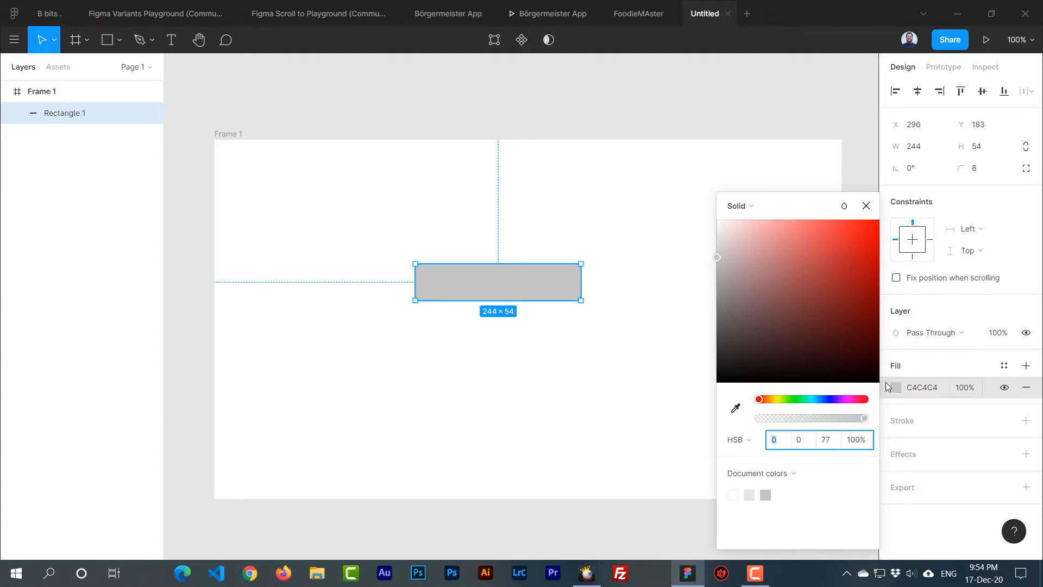
pyautogui.click(818, 398)
pyautogui.moveTo(829, 308); pyautogui.dragTo(855, 272)
pyautogui.click(592, 346)
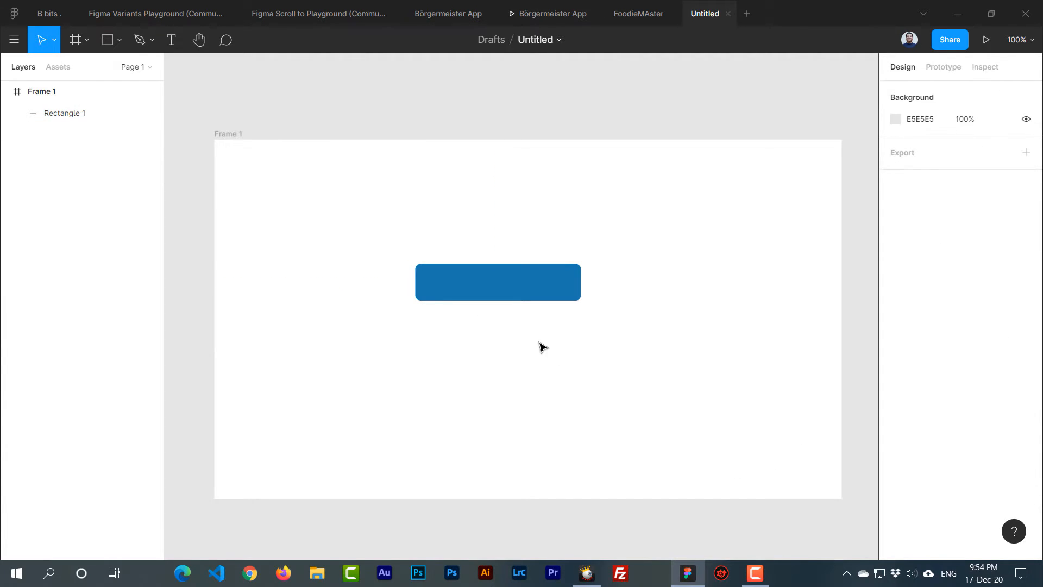
# Add a "Primary Button" text label on the blue rectangle
pyautogui.press('t')
pyautogui.click(453, 283)
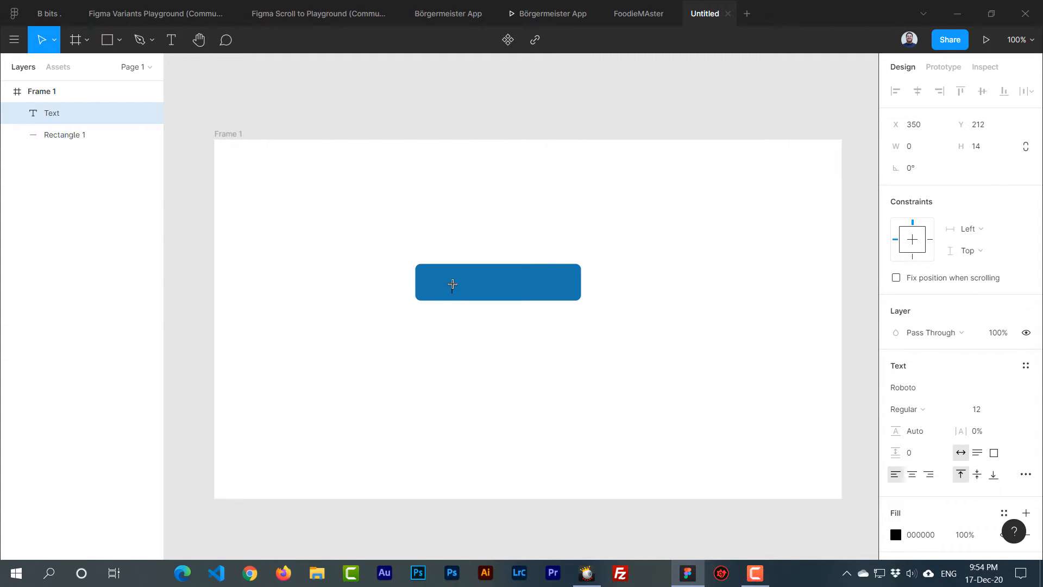
pyautogui.write('Primary Button')
pyautogui.press('Escape')
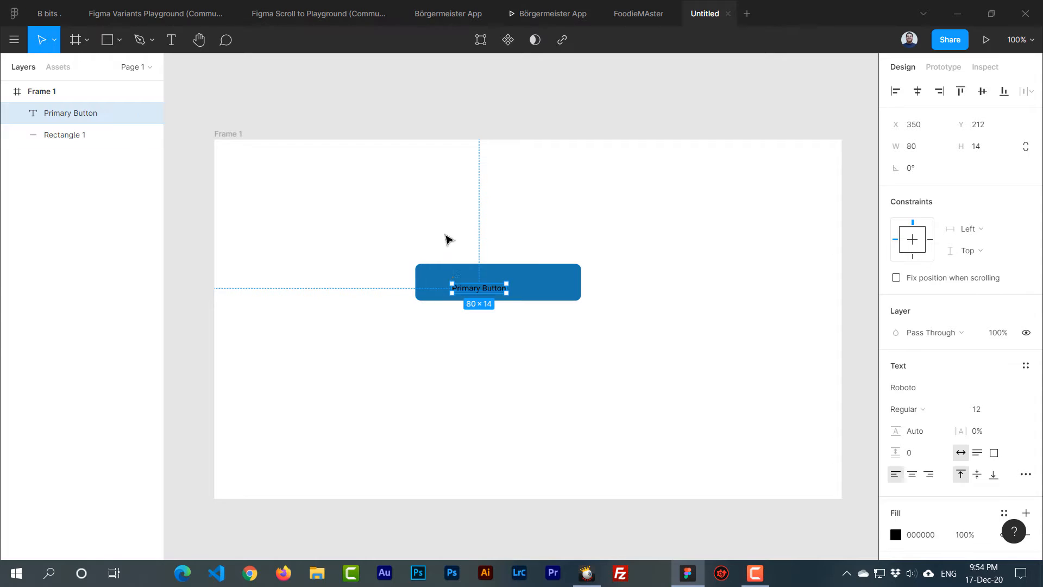
# Centre the "Primary Button" label horizontally and vertically on the blue rectangle
pyautogui.moveTo(443, 229); pyautogui.dragTo(544, 361)
pyautogui.hotkey('alt', 'h')
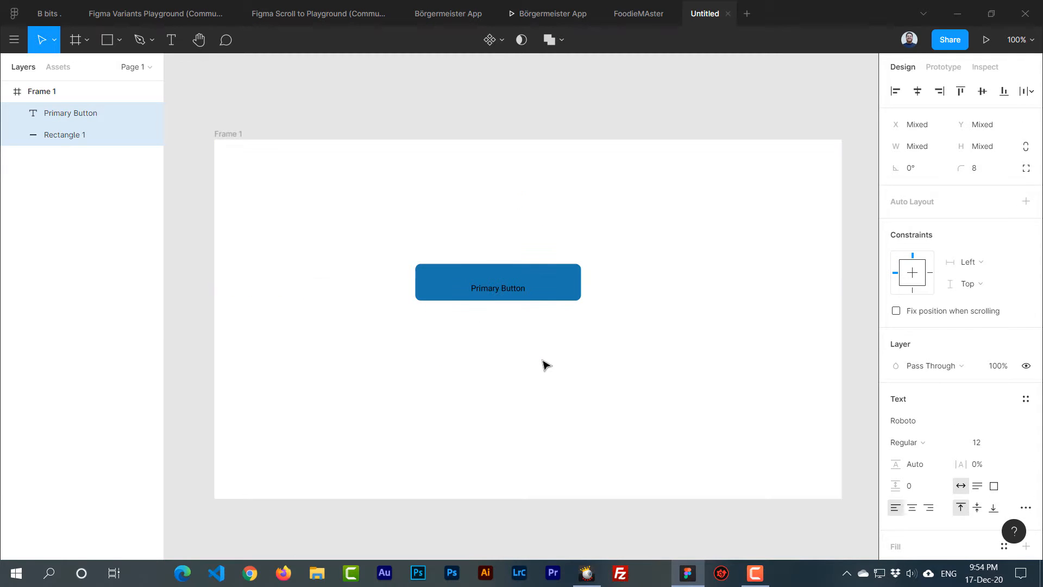
pyautogui.hotkey('alt', 'v')
pyautogui.click(546, 364)
# Change the fill of the "Primary Button" label to white, FFFFFF
pyautogui.click(498, 282)
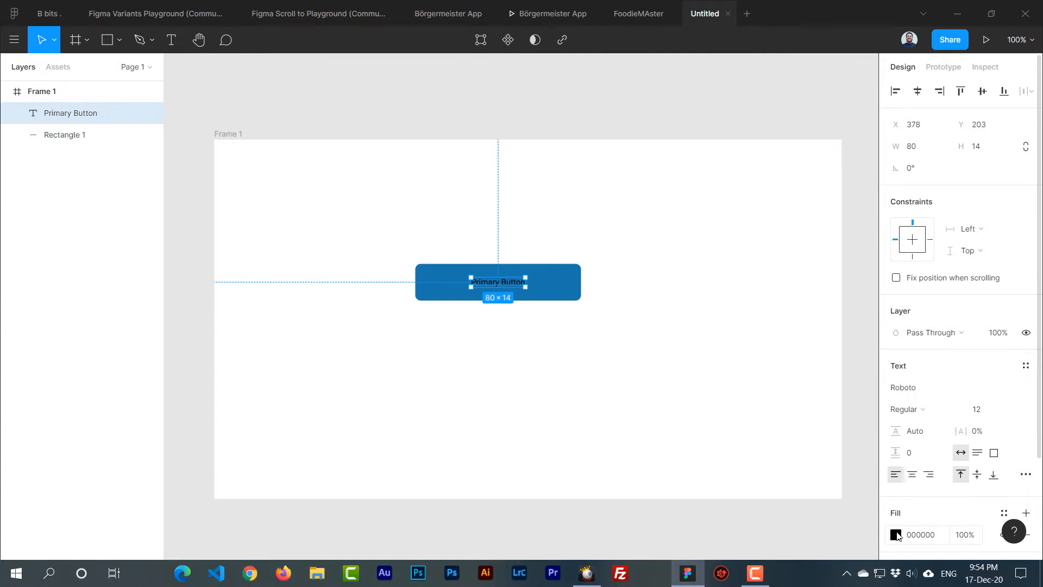
pyautogui.click(896, 535)
pyautogui.moveTo(717, 379); pyautogui.dragTo(690, 216)
pyautogui.click(622, 229)
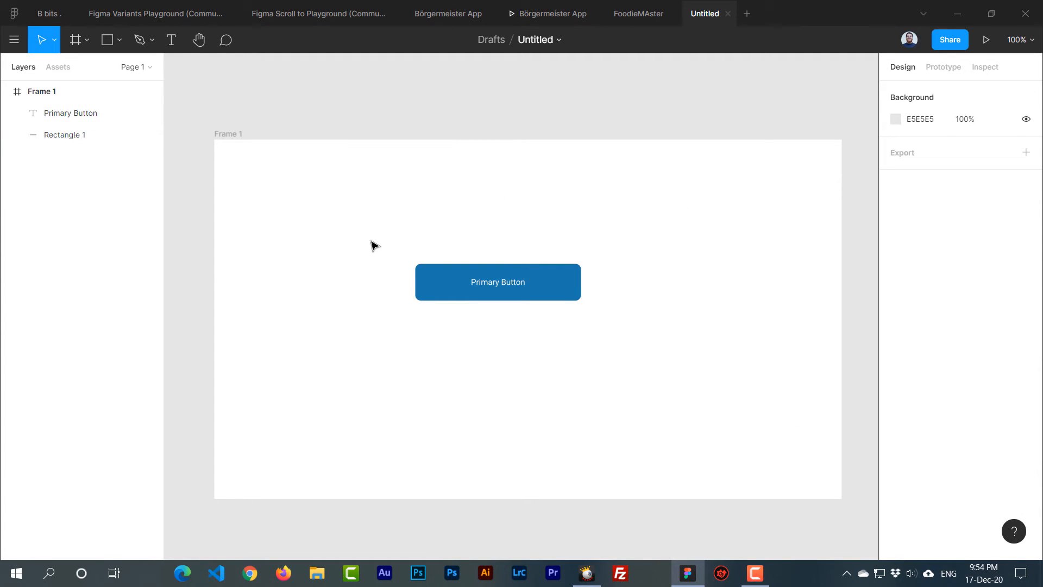
# Create a component from the blue rectangle and its "Primary Button" label
pyautogui.moveTo(371, 241); pyautogui.dragTo(631, 347)
pyautogui.click(491, 419)
pyautogui.moveTo(372, 231); pyautogui.dragTo(636, 343)
pyautogui.click(489, 40)
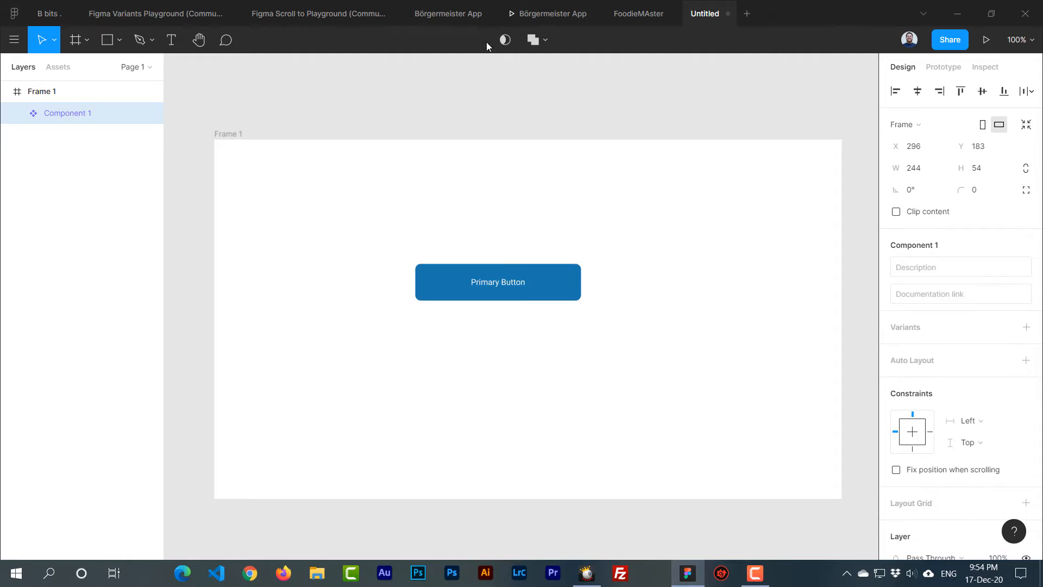
# Rename the new component as button/primary
pyautogui.doubleClick(71, 114)
pyautogui.write('butto')
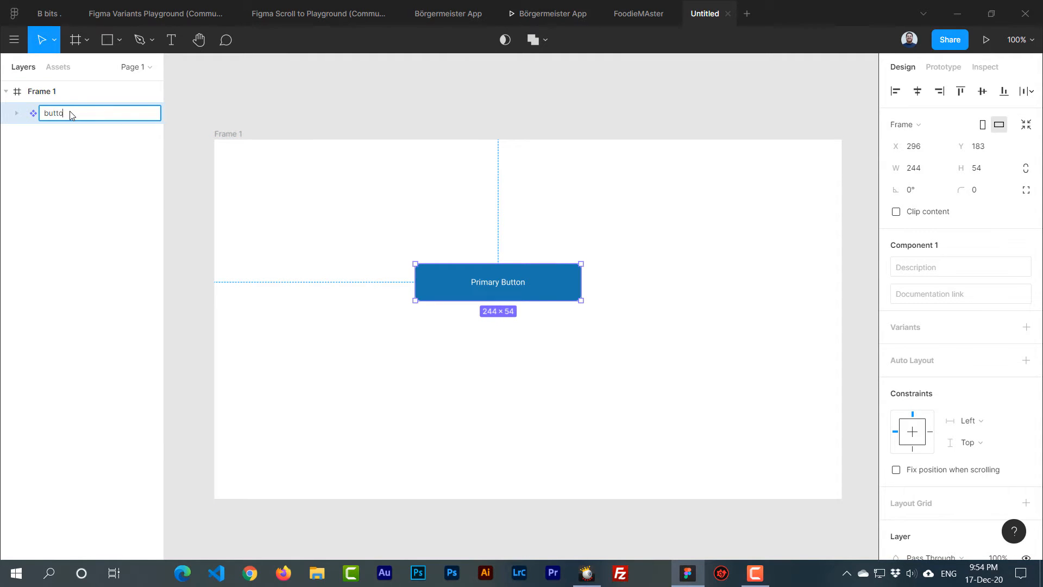
pyautogui.write('n/primary')
pyautogui.press('Return')
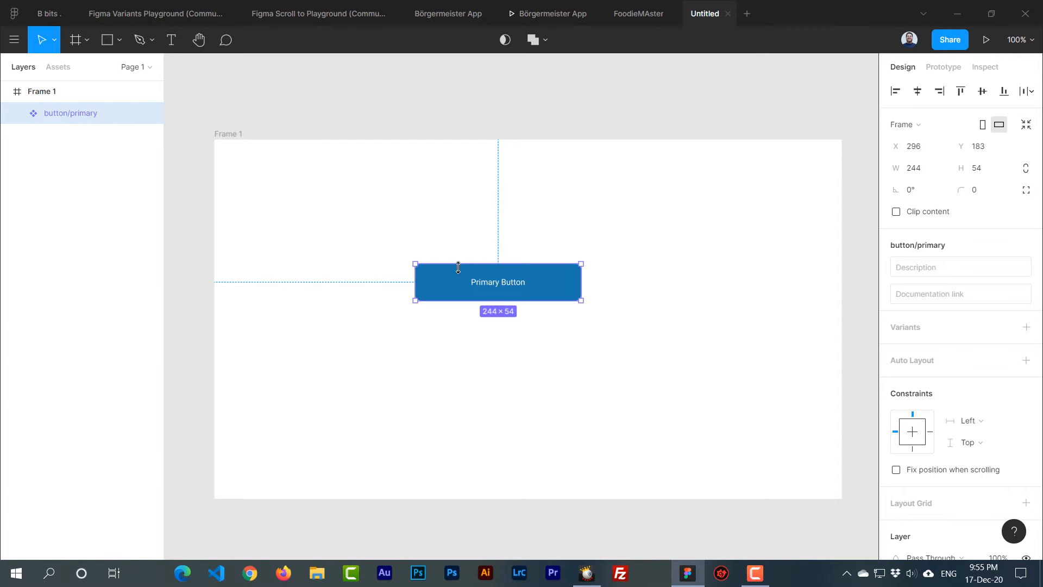
# Add a second variant to the button/primary component
pyautogui.click(696, 323)
pyautogui.click(569, 288)
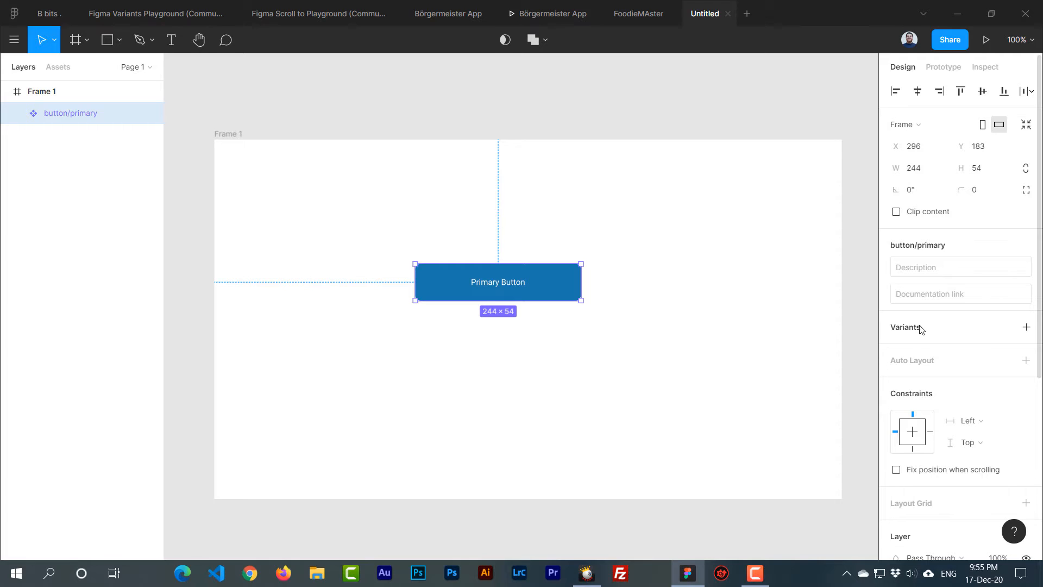
pyautogui.click(1026, 329)
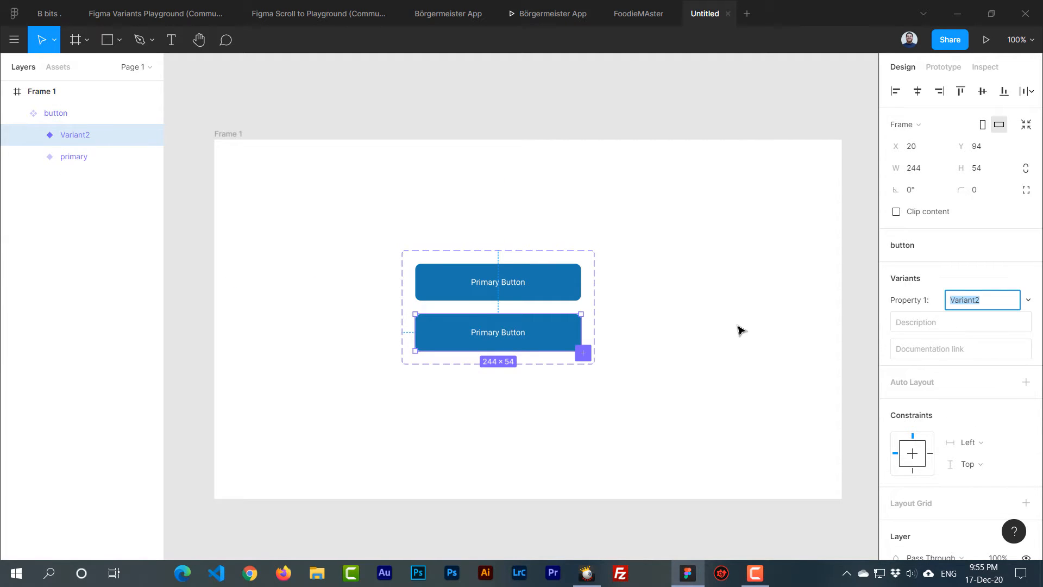
# Recolor the rectangle of the second variant to a soft, muted green
pyautogui.doubleClick(545, 329)
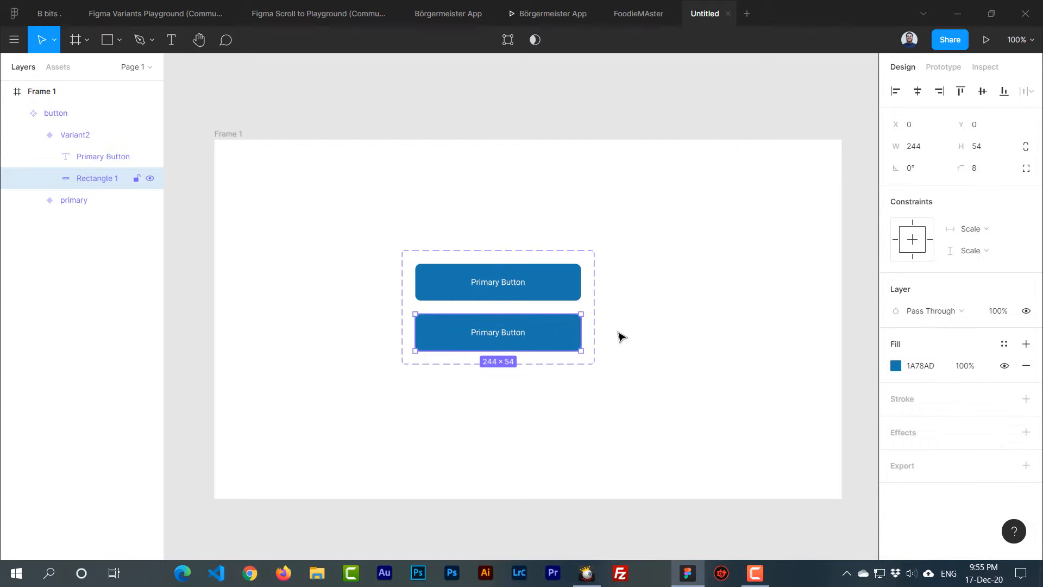
pyautogui.click(892, 366)
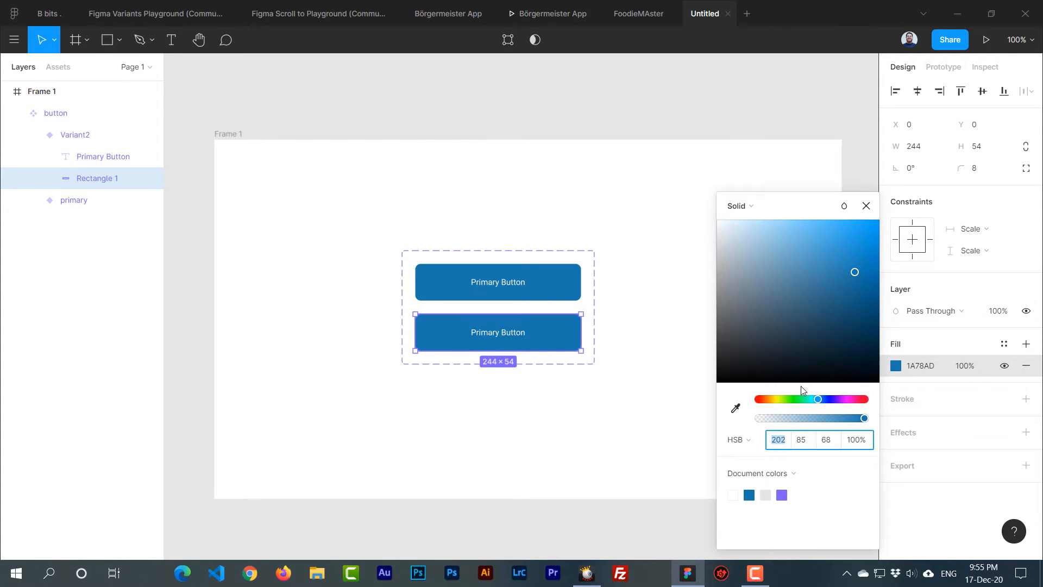
pyautogui.click(805, 400)
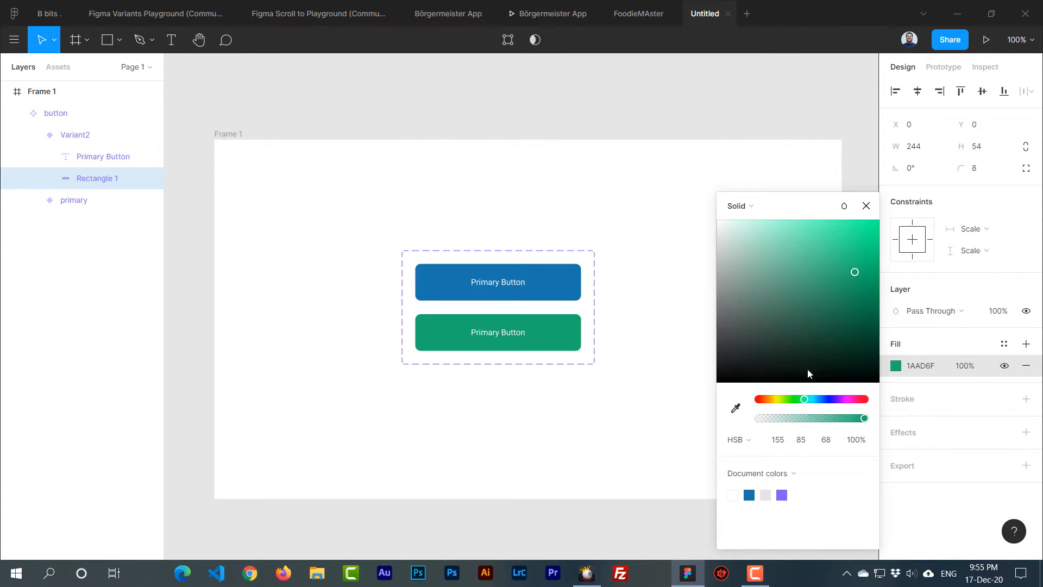
pyautogui.moveTo(816, 280)
pyautogui.mouseDown()
pyautogui.moveTo(804, 302)
pyautogui.moveTo(810, 266)
pyautogui.mouseUp()
pyautogui.click(631, 348)
# Change the label color of the green button variant to dark grey
pyautogui.click(507, 335)
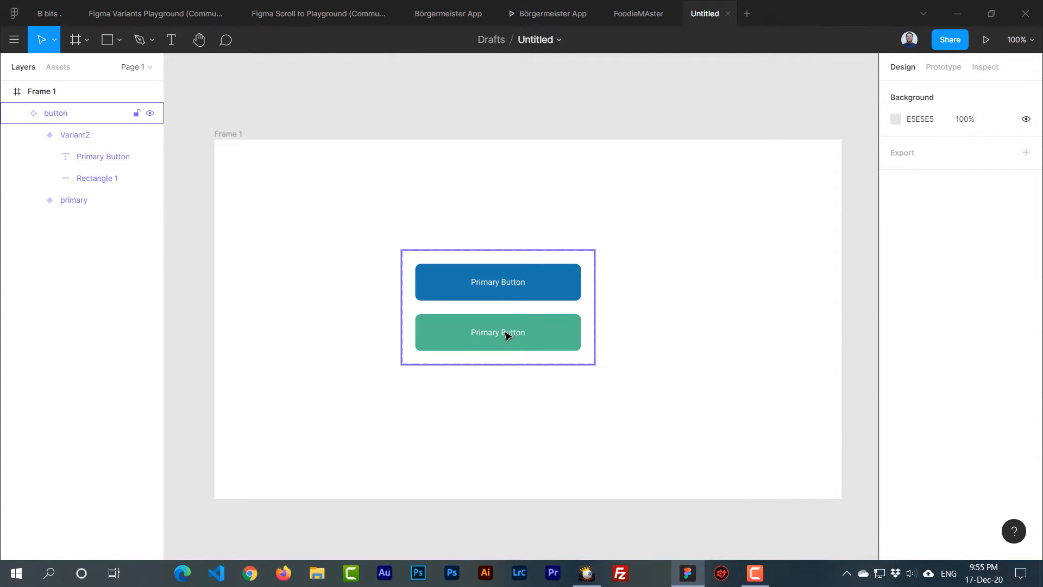
pyautogui.click(506, 334)
pyautogui.click(508, 334)
pyautogui.scroll(-2, 956, 446)
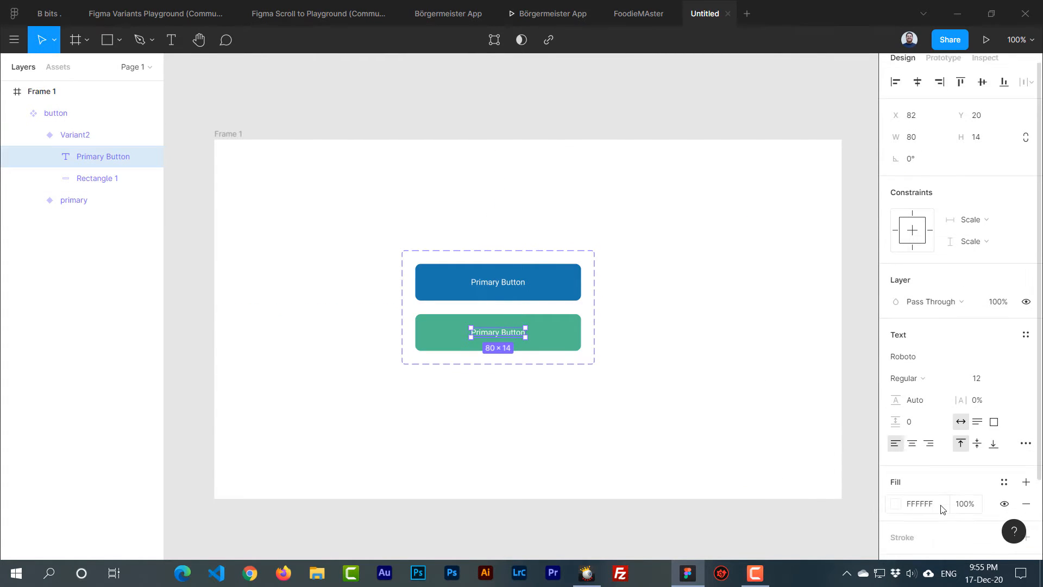
pyautogui.click(896, 467)
pyautogui.moveTo(742, 349); pyautogui.dragTo(735, 350)
pyautogui.click(627, 374)
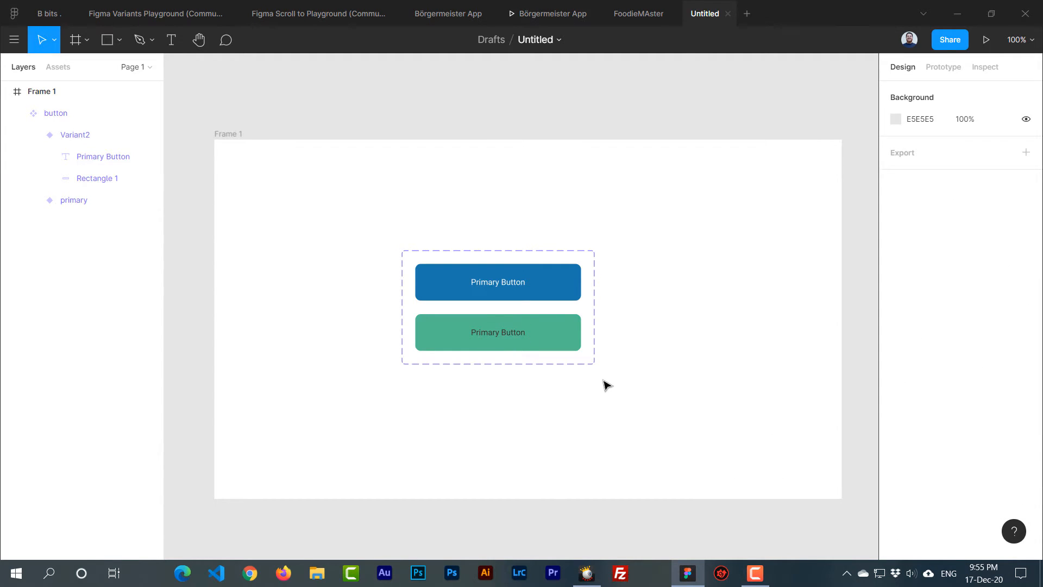
# Add a third variant to the button component set
pyautogui.click(560, 282)
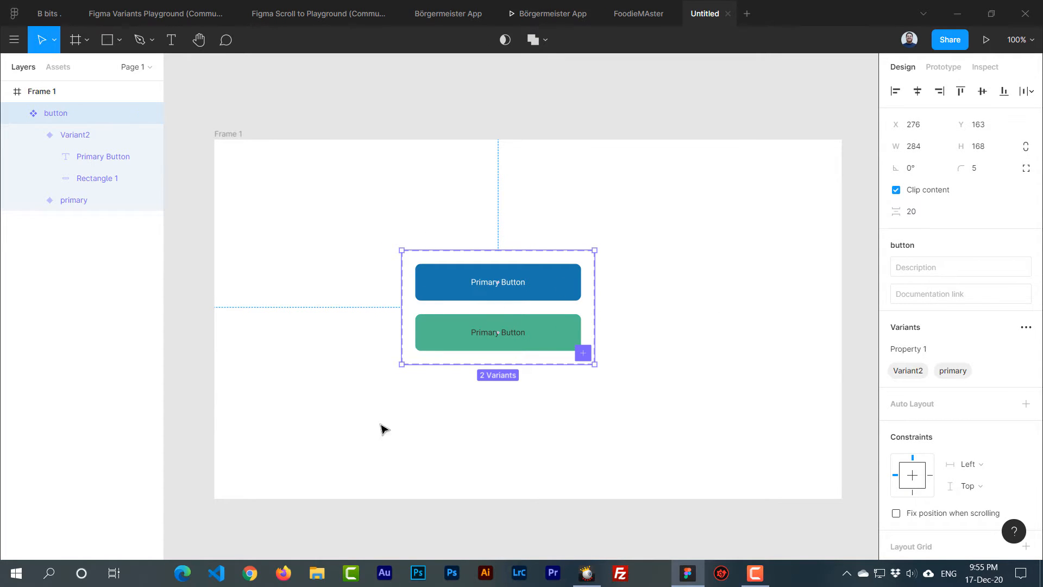
pyautogui.click(643, 287)
pyautogui.click(560, 324)
pyautogui.click(584, 355)
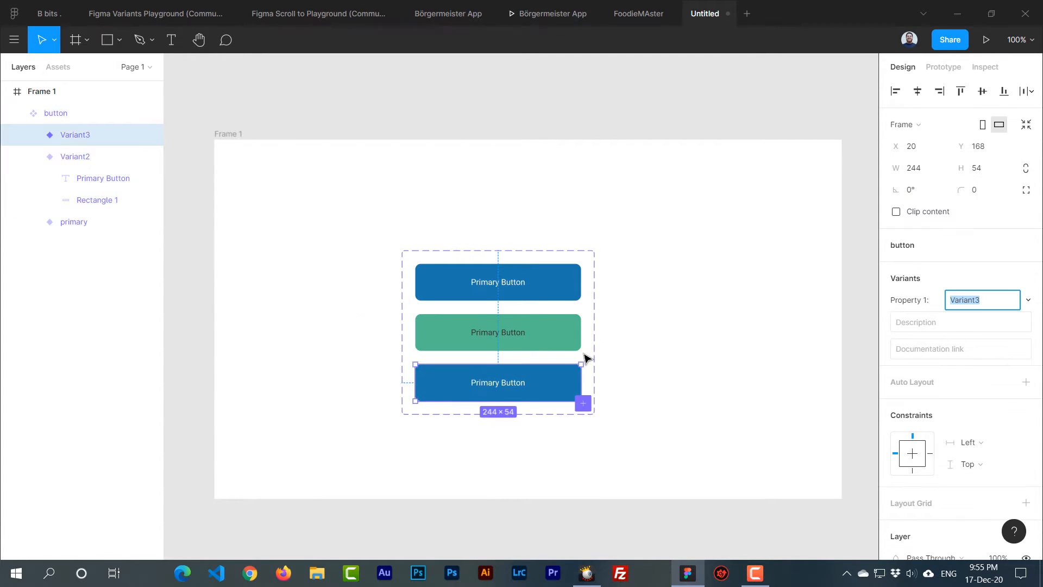
# Recolor the rectangle of the third variant to light grey ACACAC
pyautogui.doubleClick(568, 397)
pyautogui.click(896, 366)
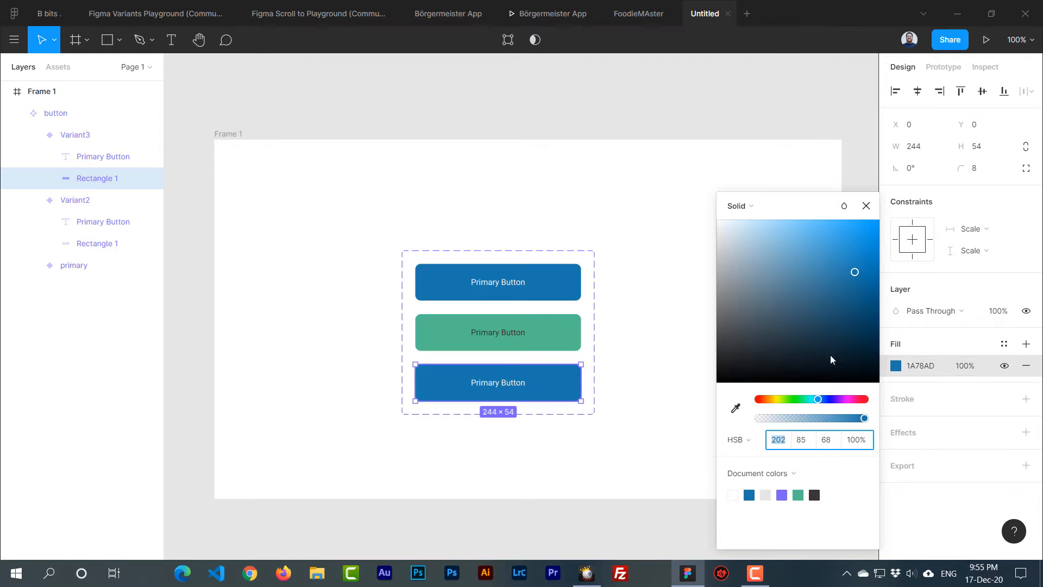
pyautogui.moveTo(830, 359); pyautogui.dragTo(685, 299)
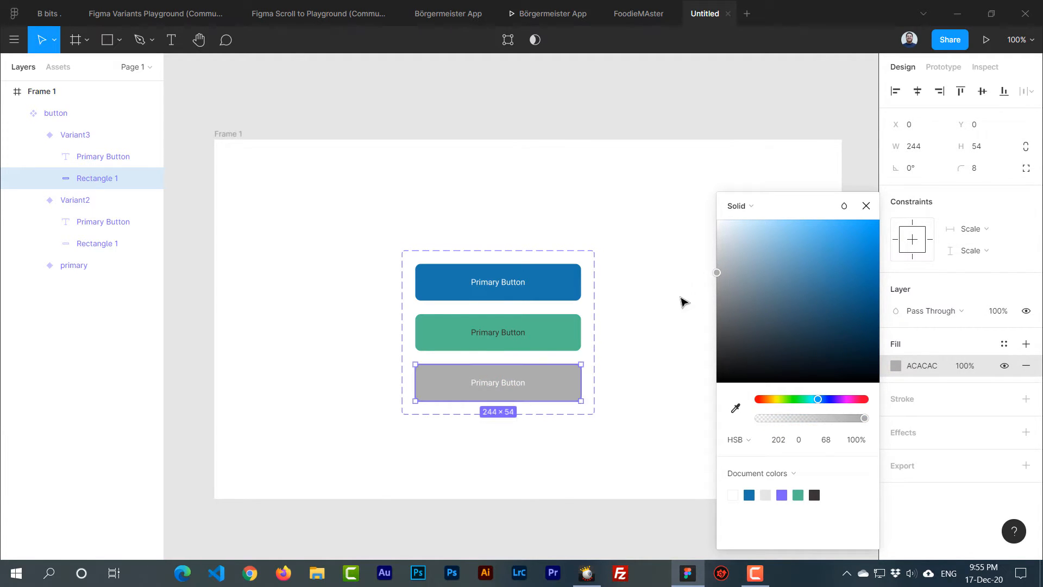
pyautogui.click(685, 299)
# Change the label color of the grey button variant to the darker grey 706A6A
pyautogui.click(495, 387)
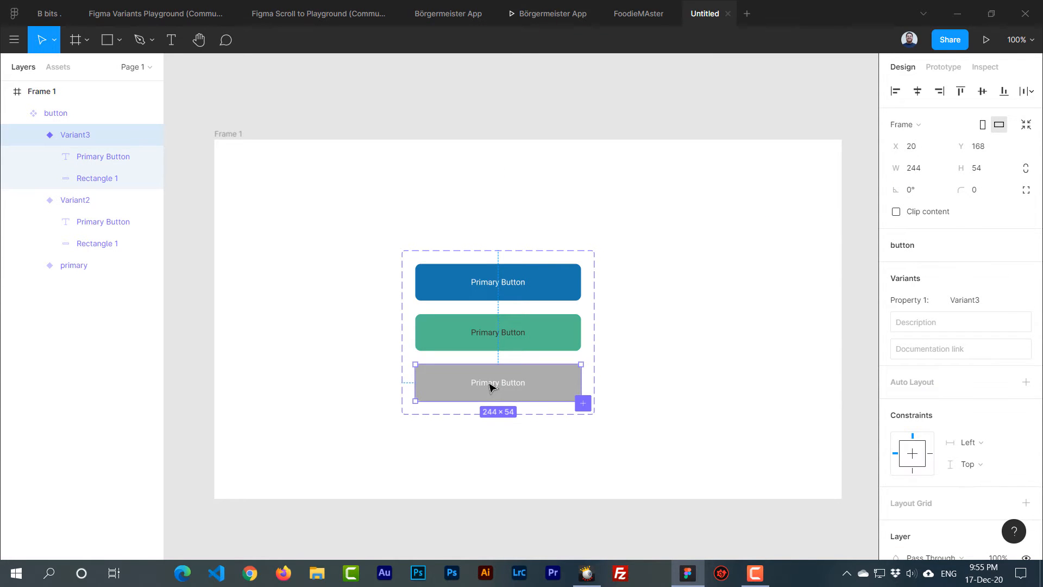
pyautogui.click(492, 388)
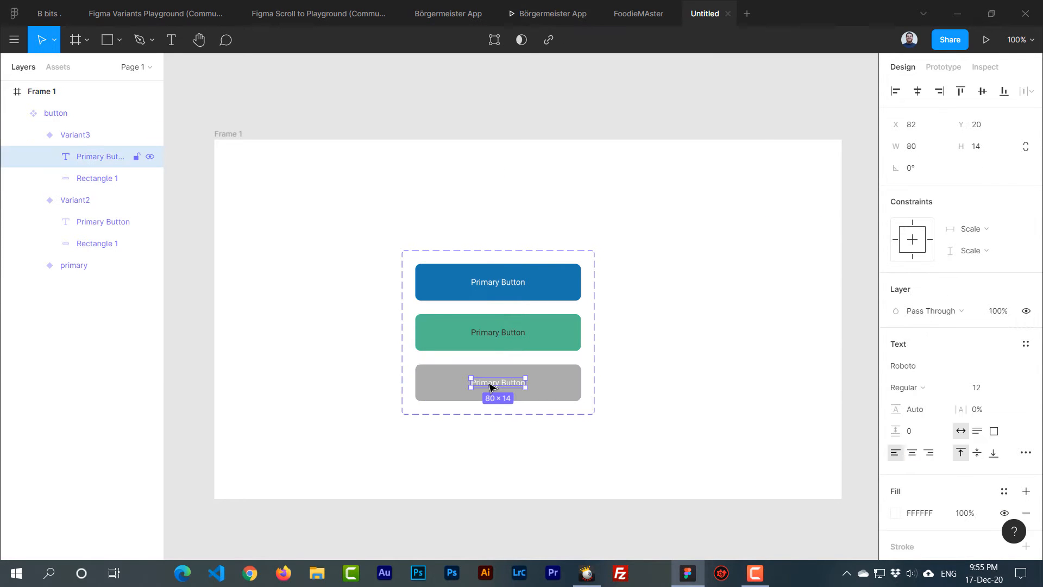
pyautogui.click(897, 514)
pyautogui.moveTo(733, 312)
pyautogui.mouseDown()
pyautogui.moveTo(723, 260)
pyautogui.moveTo(725, 315)
pyautogui.mouseUp()
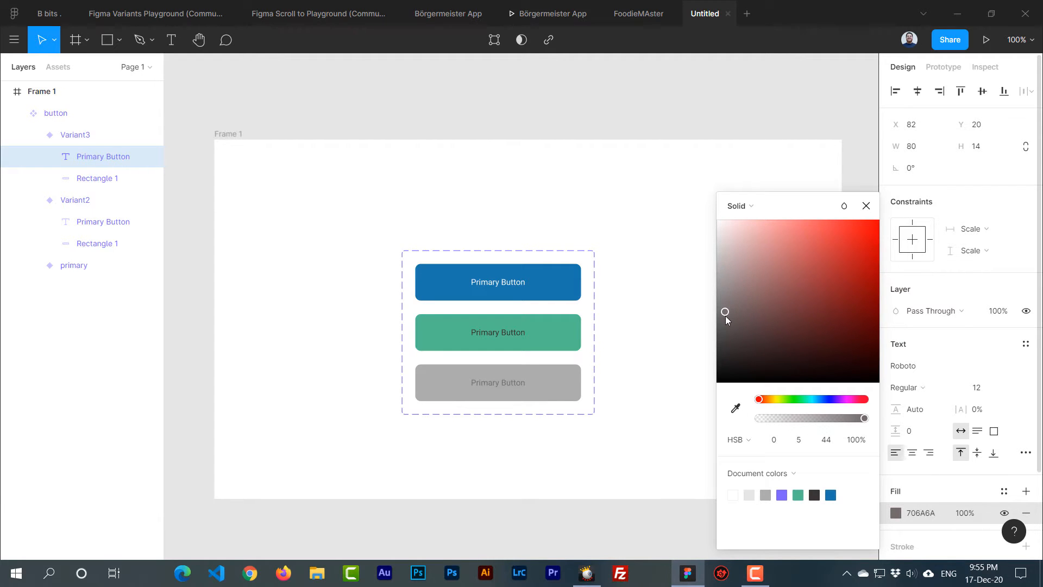
pyautogui.click(674, 341)
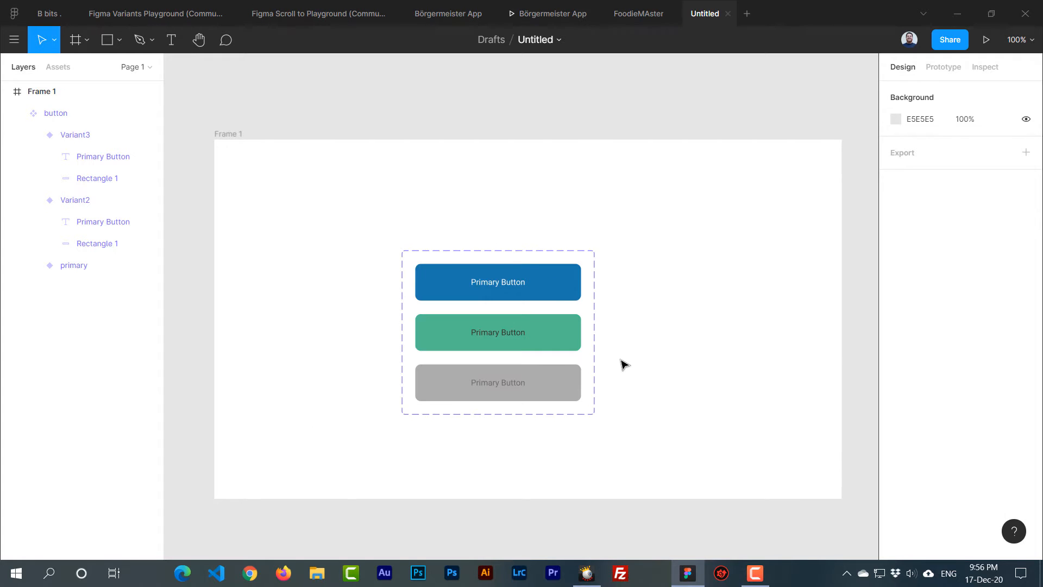
# Rename the button component set's variant property to Button
pyautogui.click(420, 257)
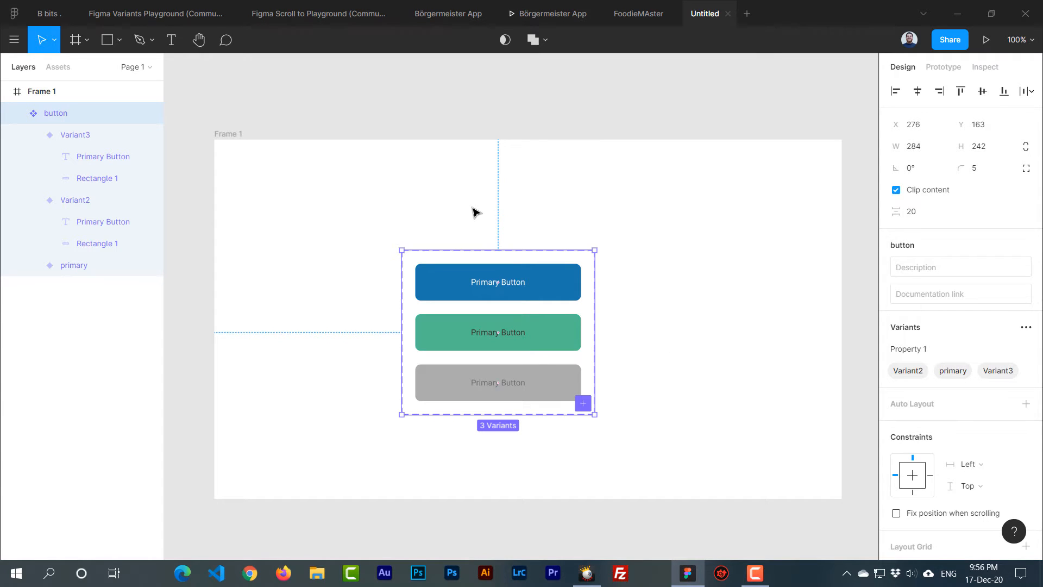
pyautogui.click(933, 353)
pyautogui.moveTo(939, 351); pyautogui.dragTo(866, 350)
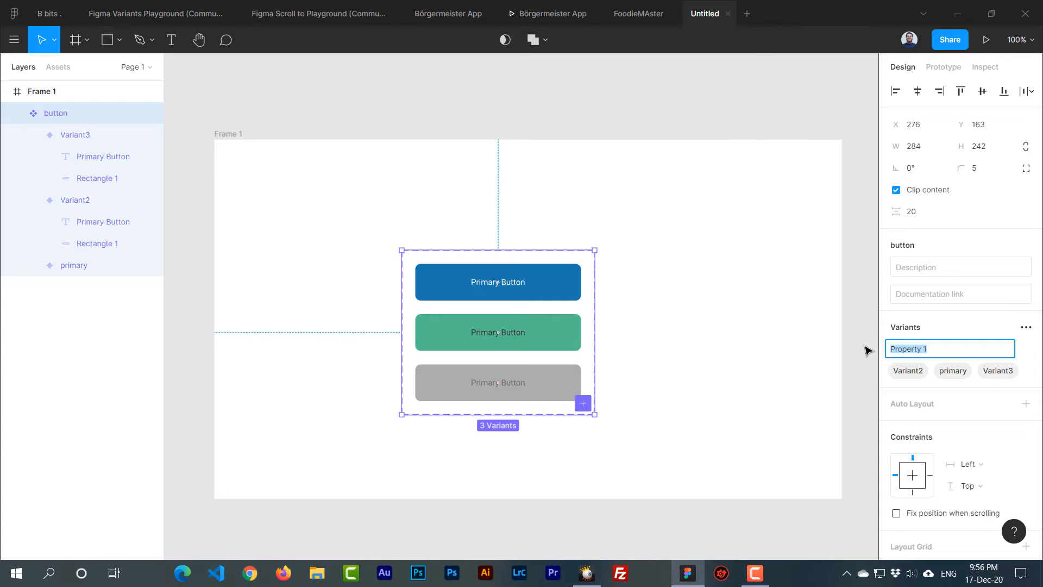
pyautogui.write('P')
pyautogui.press('BackSpace')
pyautogui.write('Button')
pyautogui.click(857, 352)
# Set the Button property value of the blue variant to Primary Blue
pyautogui.click(505, 256)
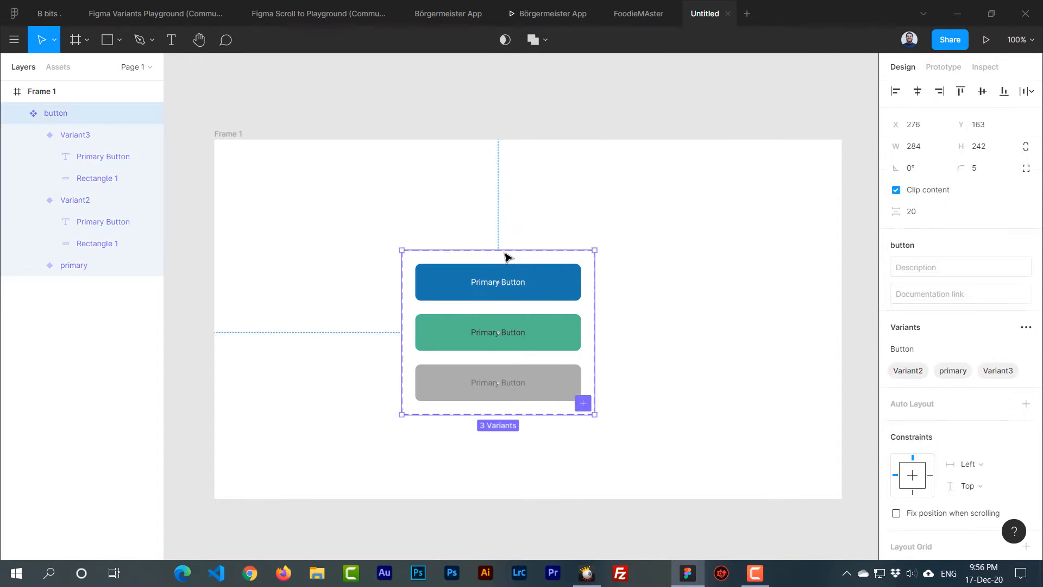
pyautogui.click(547, 283)
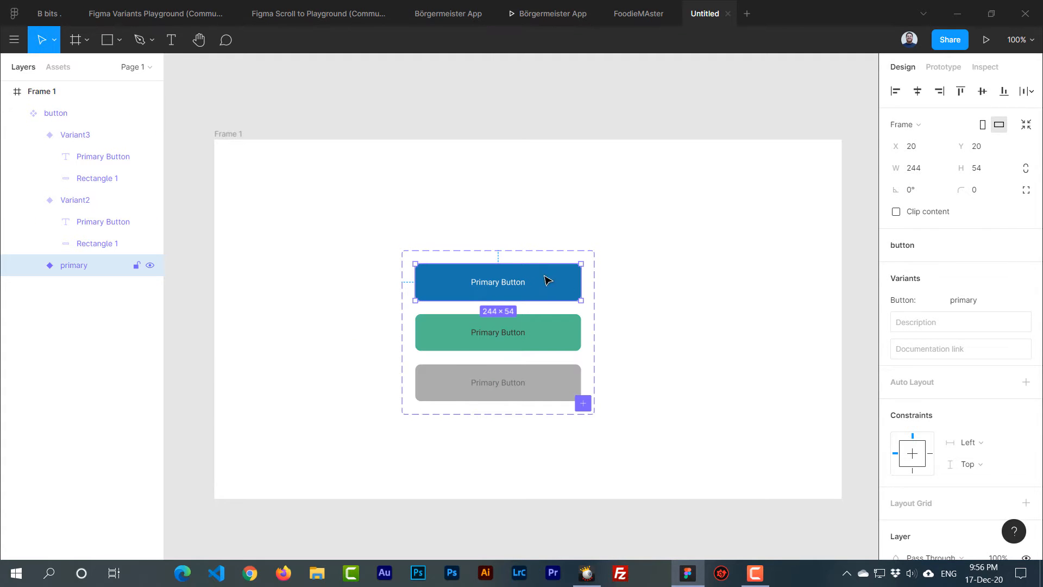
pyautogui.click(978, 302)
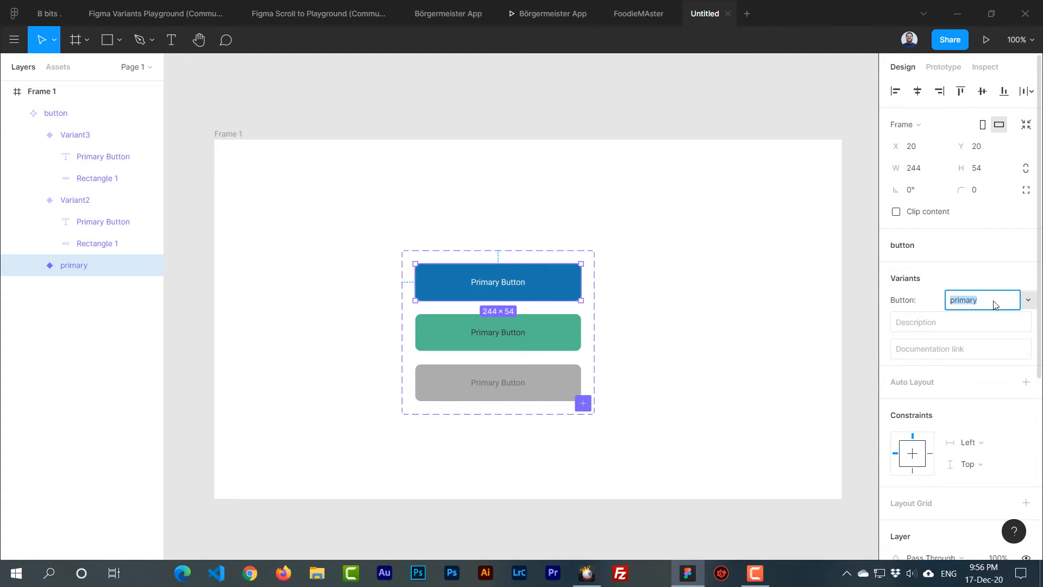
pyautogui.click(571, 337)
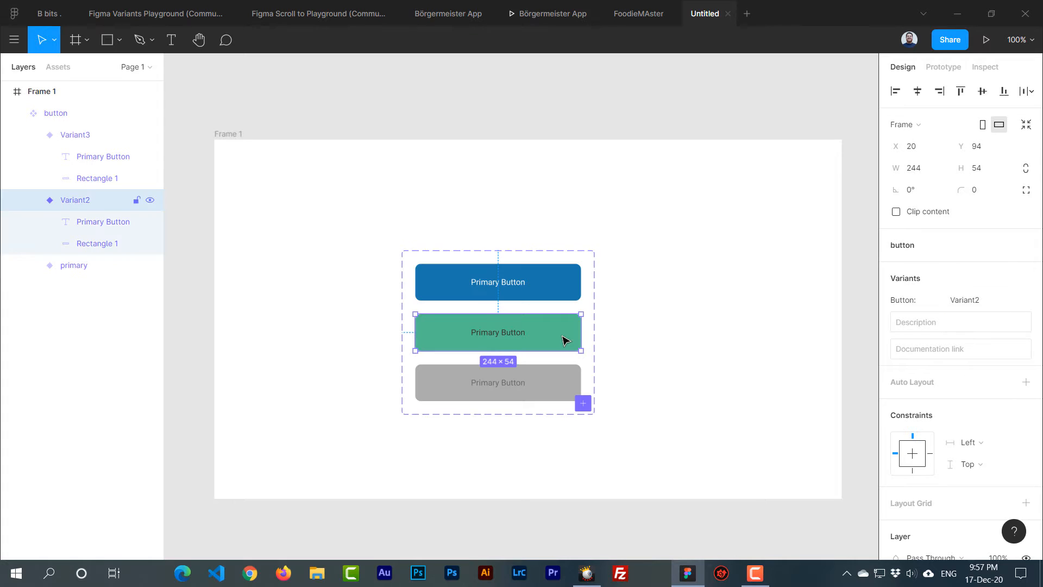
pyautogui.press('Tab')
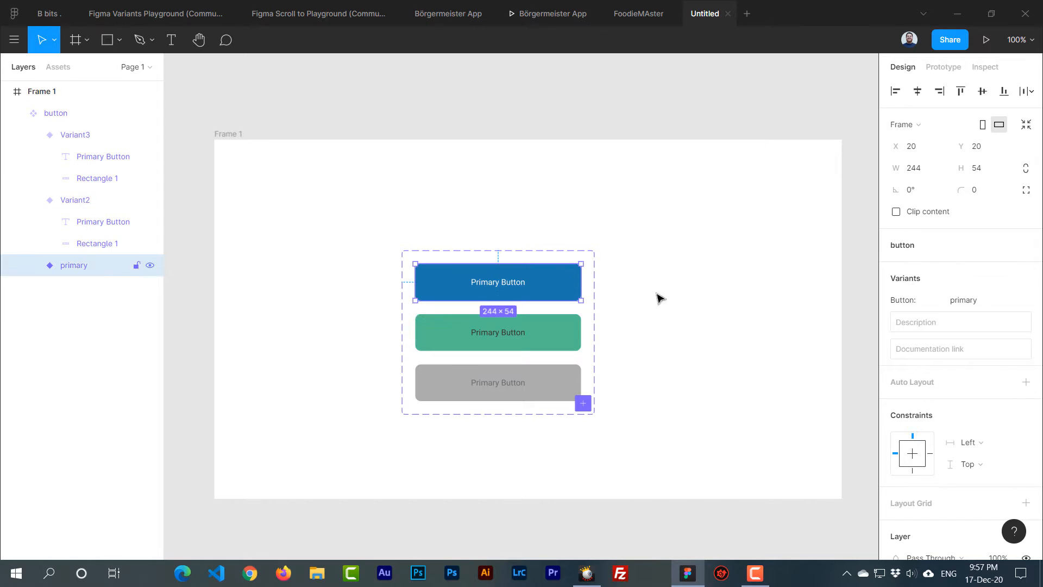
pyautogui.click(978, 301)
pyautogui.click(995, 299)
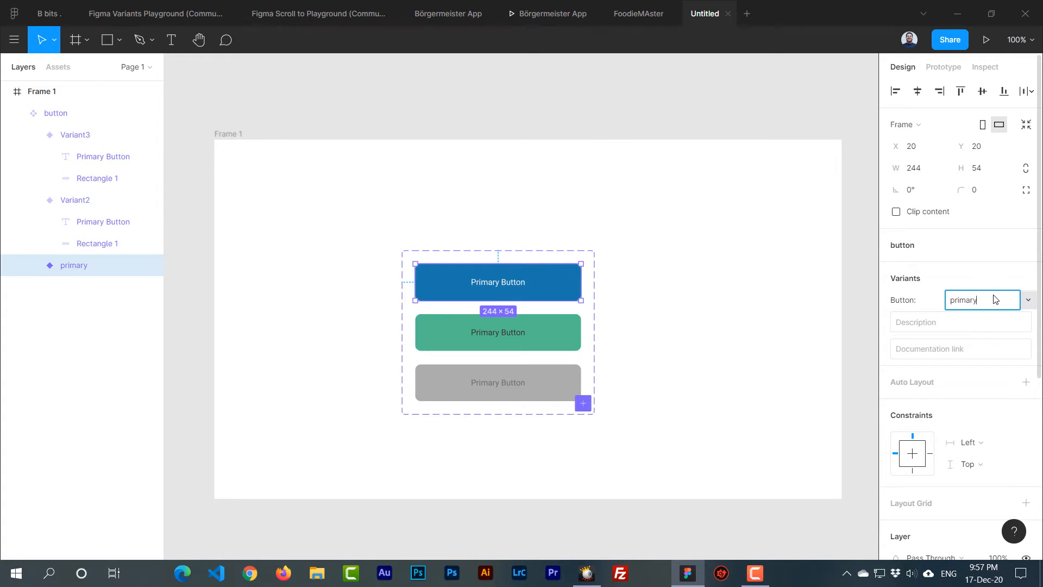
pyautogui.press('BackSpace')
pyautogui.press('BackSpace')
pyautogui.press('BackSpace')
pyautogui.press('BackSpace')
pyautogui.press('BackSpace')
pyautogui.press('BackSpace')
pyautogui.write('Primary Blue')
pyautogui.press('Return')
# Set the Button property value of the green variant to Primary Green
pyautogui.click(569, 341)
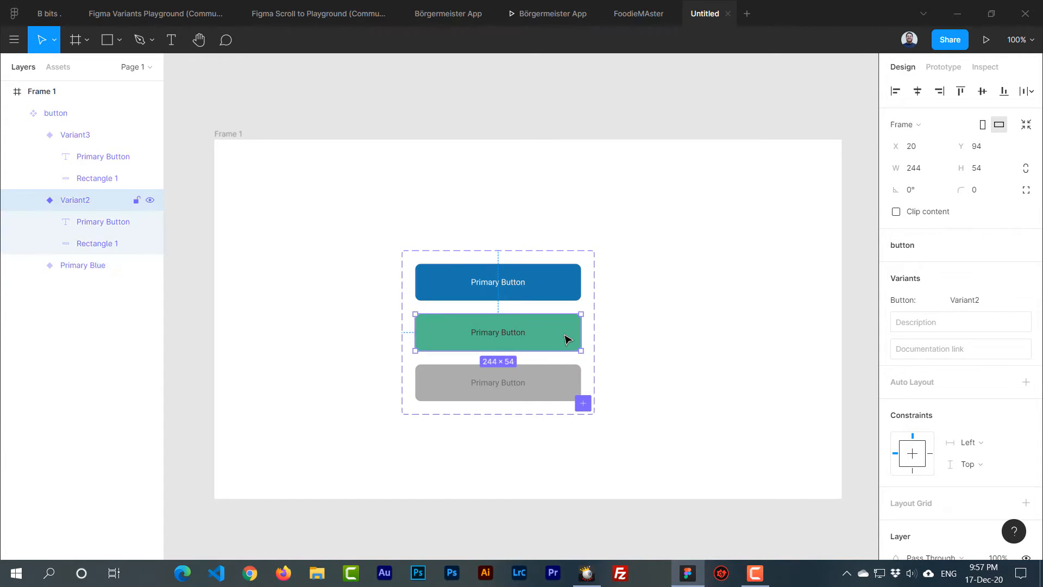
pyautogui.click(963, 305)
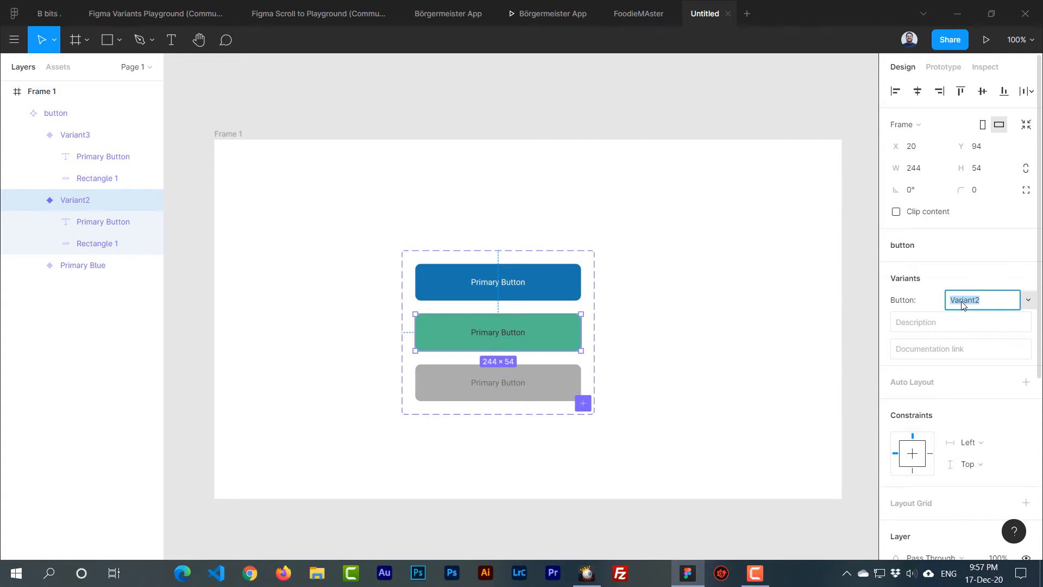
pyautogui.press('BackSpace')
pyautogui.write('Primary Green')
pyautogui.press('Return')
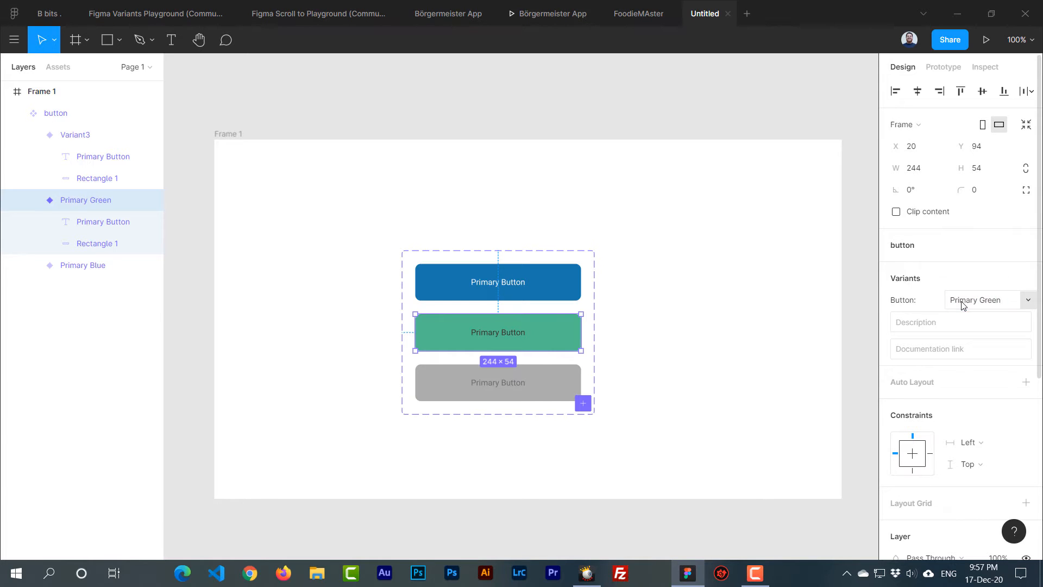
# Set the Button property value of the grey variant to Primary Grey
pyautogui.click(571, 392)
pyautogui.click(976, 302)
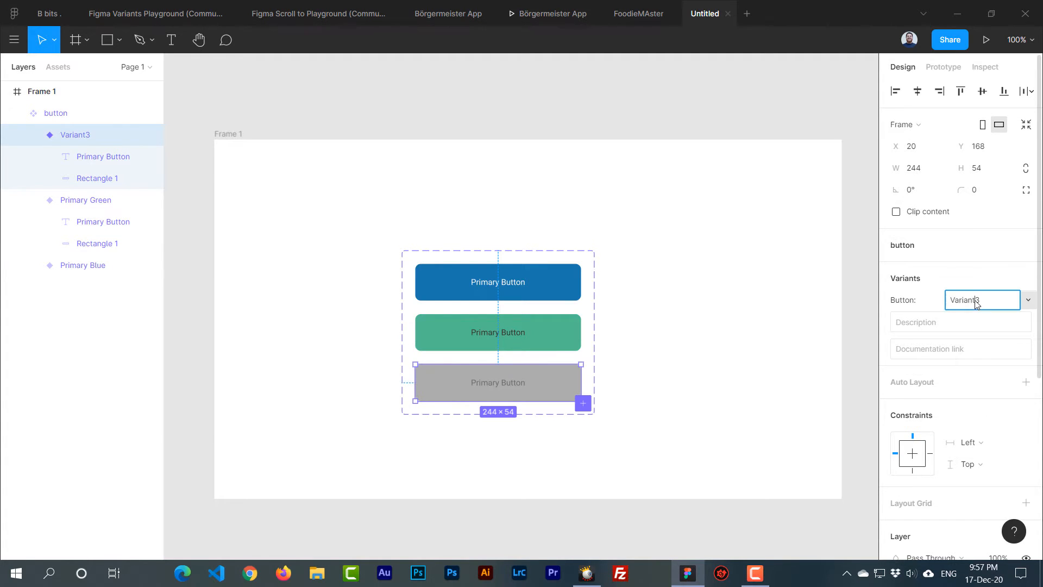
pyautogui.doubleClick(975, 302)
pyautogui.write('Primary ')
pyautogui.write('Disa')
pyautogui.write('Grey')
pyautogui.press('Return')
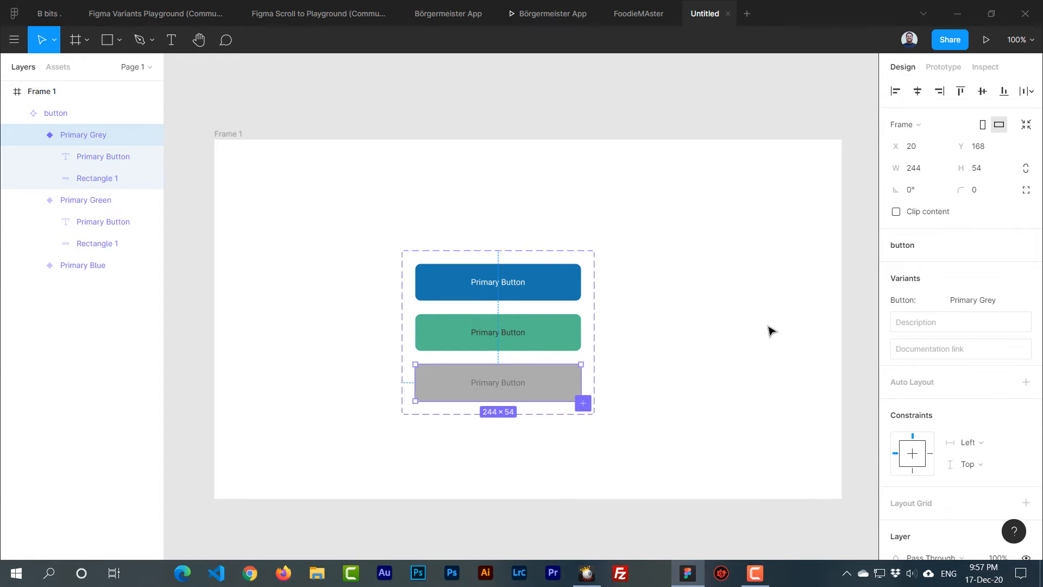
pyautogui.click(718, 331)
# Move the button component set out of Frame 1 onto the empty canvas to the left of the frame
pyautogui.click(431, 256)
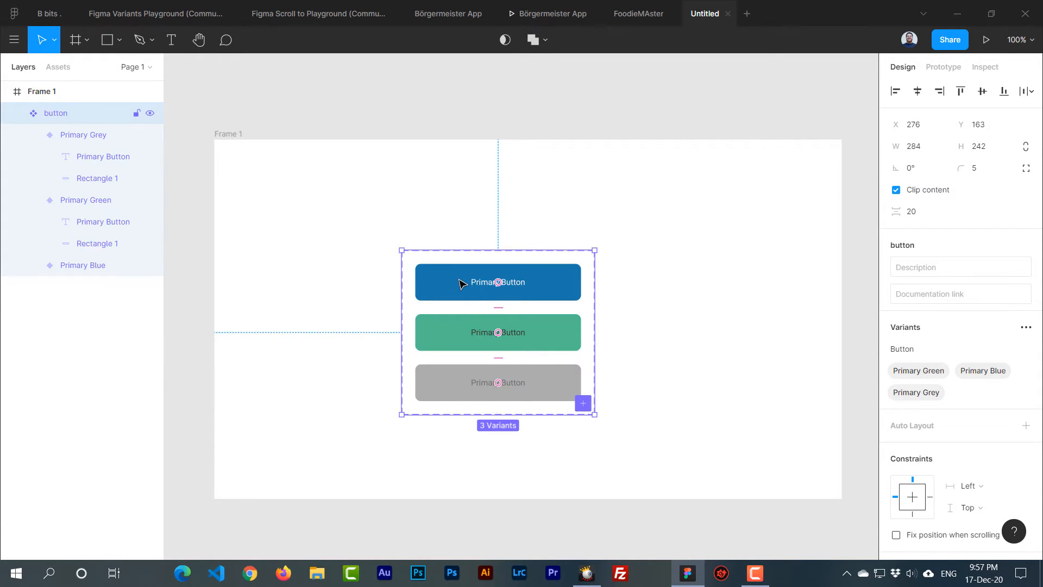
pyautogui.moveTo(466, 282); pyautogui.dragTo(231, 186)
pyautogui.moveTo(514, 266); pyautogui.dragTo(711, 266)
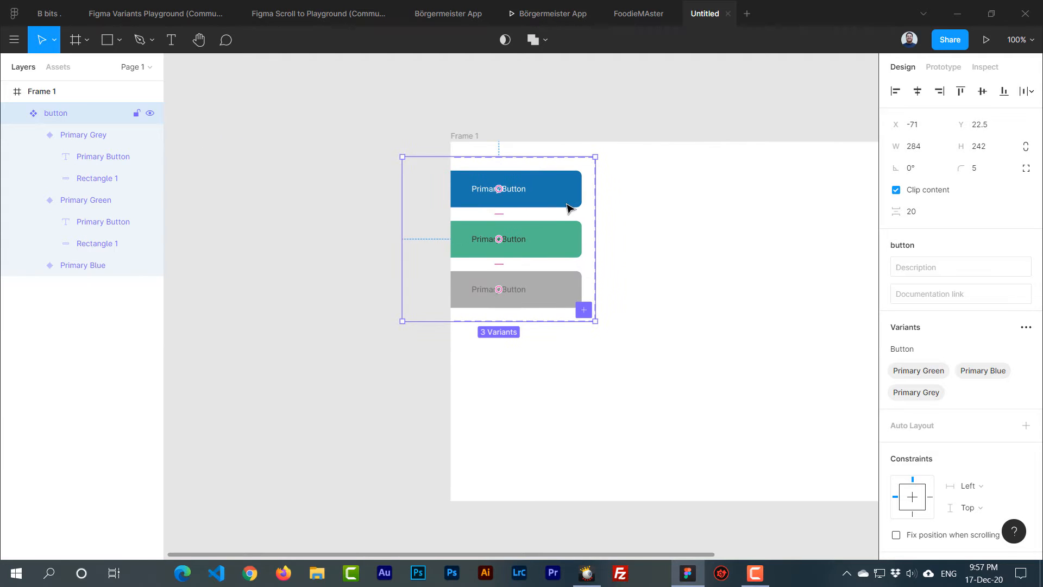
pyautogui.moveTo(561, 205); pyautogui.dragTo(346, 205)
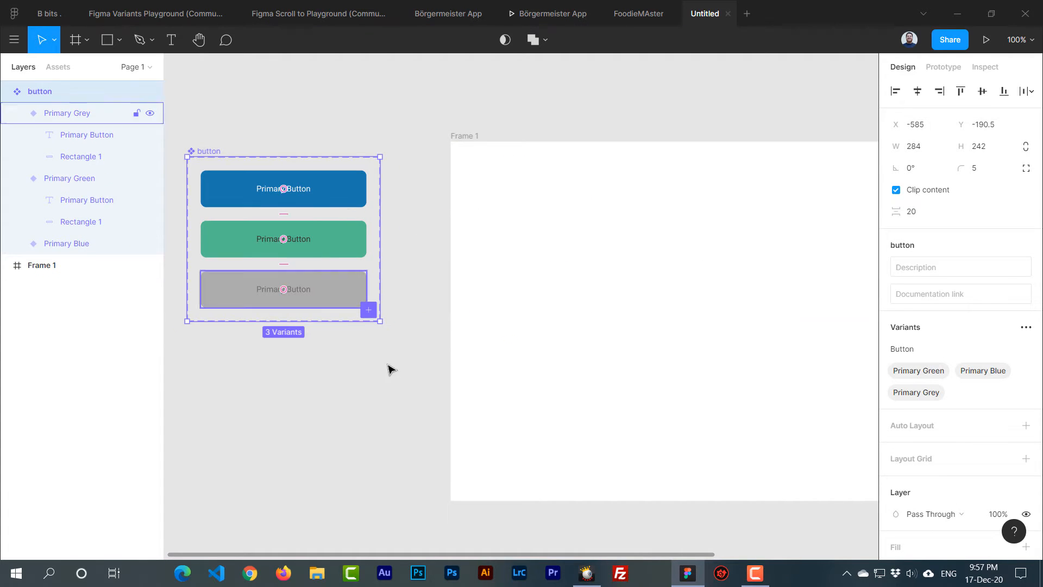
pyautogui.click(370, 414)
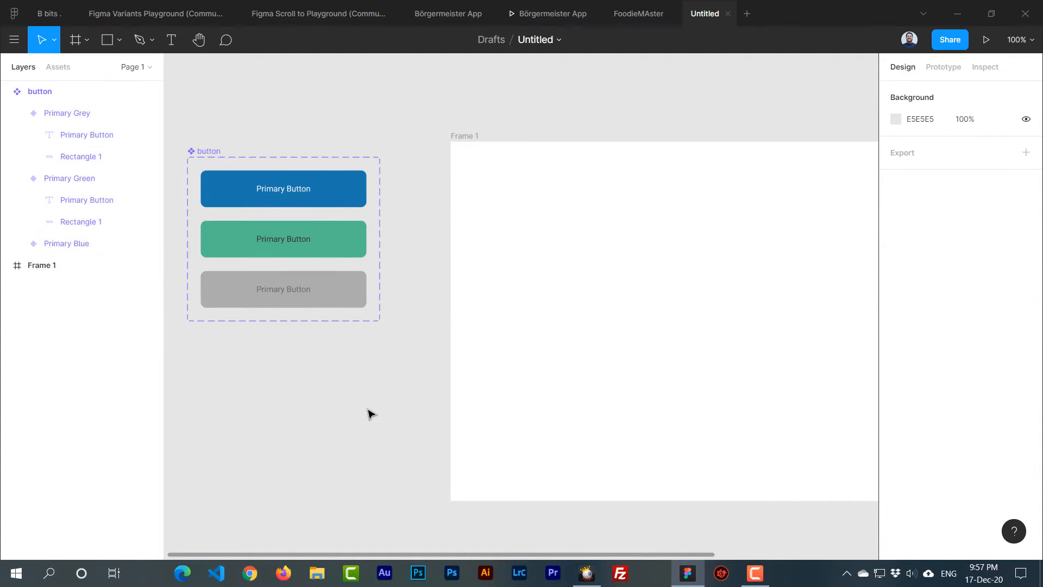
# Place an instance of the local button component in Frame 1 and switch it to the Primary Grey variant
pyautogui.click(53, 69)
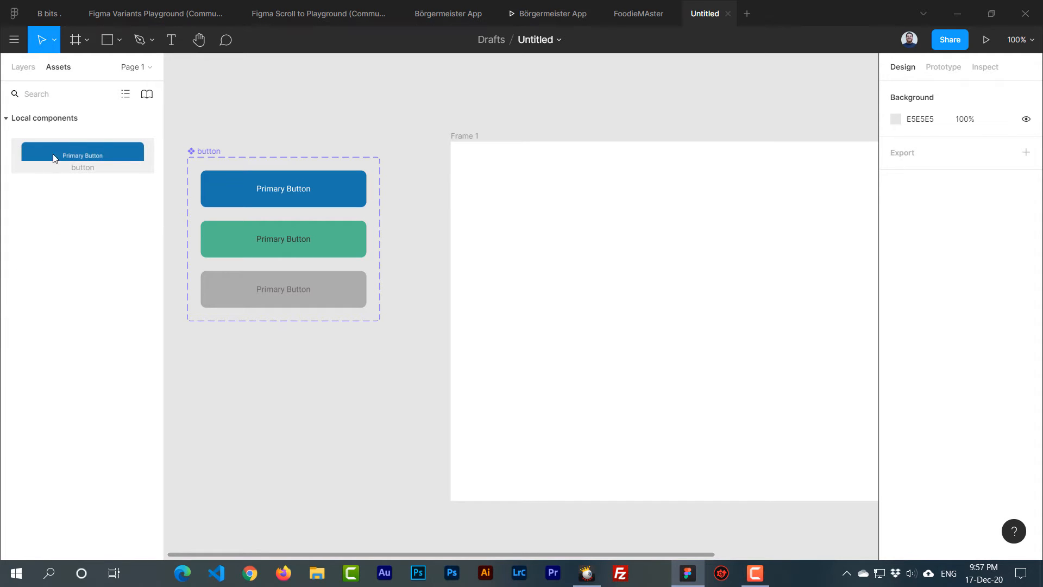
pyautogui.moveTo(44, 153); pyautogui.dragTo(574, 300)
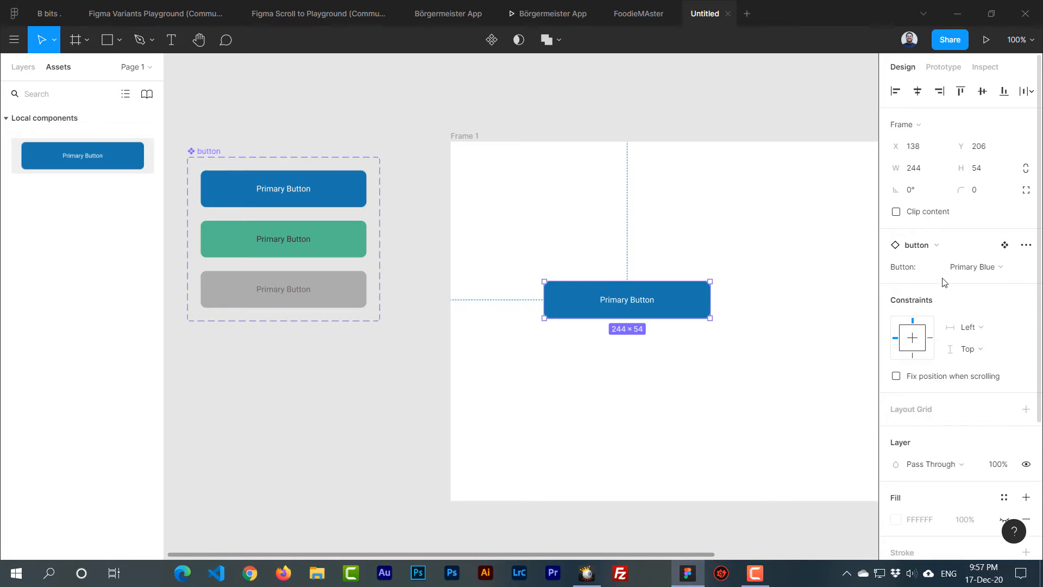
pyautogui.click(992, 273)
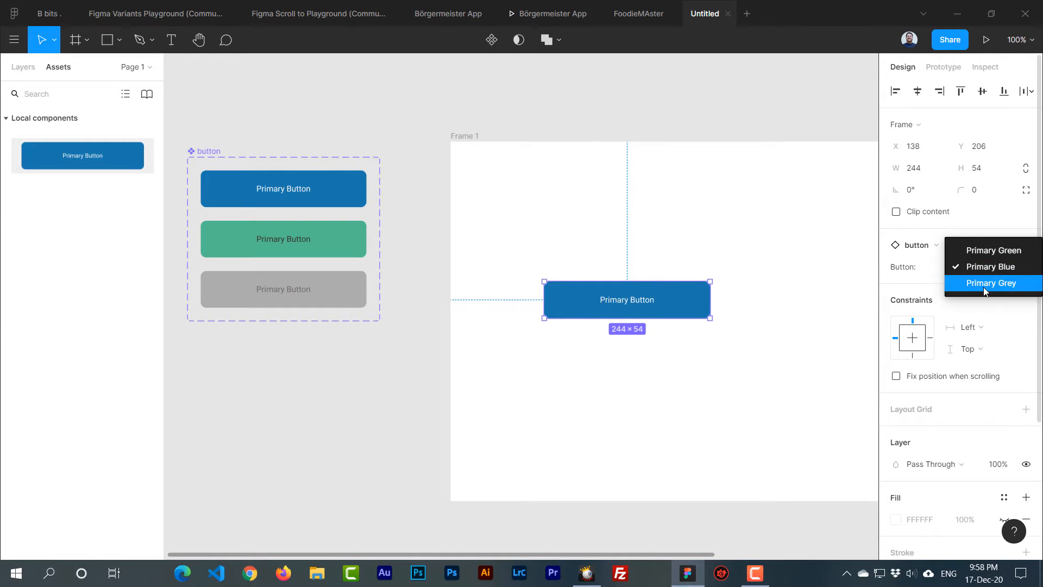
pyautogui.click(983, 284)
# Switch the button instance in Frame 1 to Primary Green, to Primary Blue and back to Primary Green
pyautogui.click(981, 273)
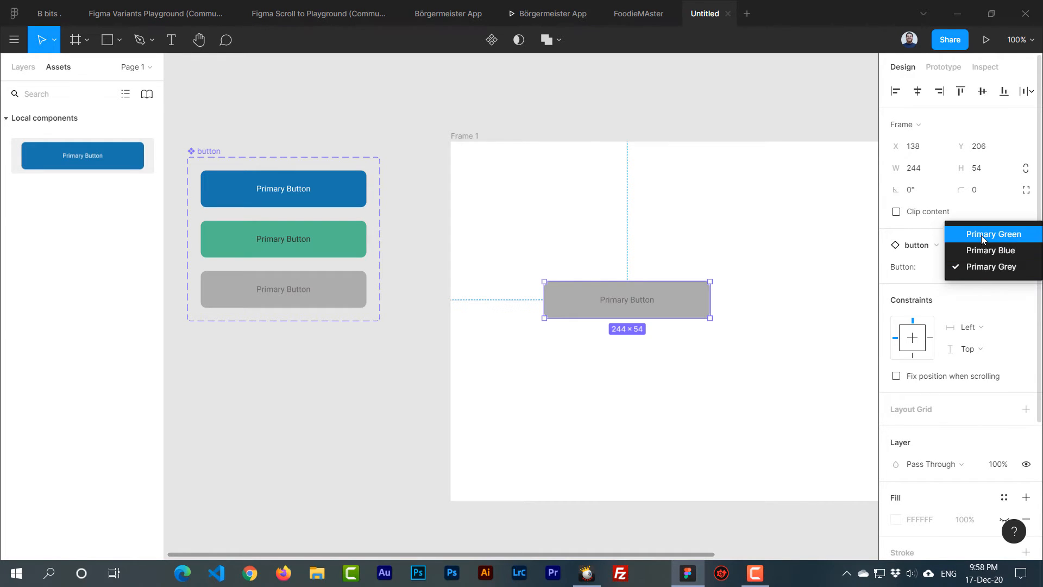
pyautogui.click(982, 233)
pyautogui.click(983, 268)
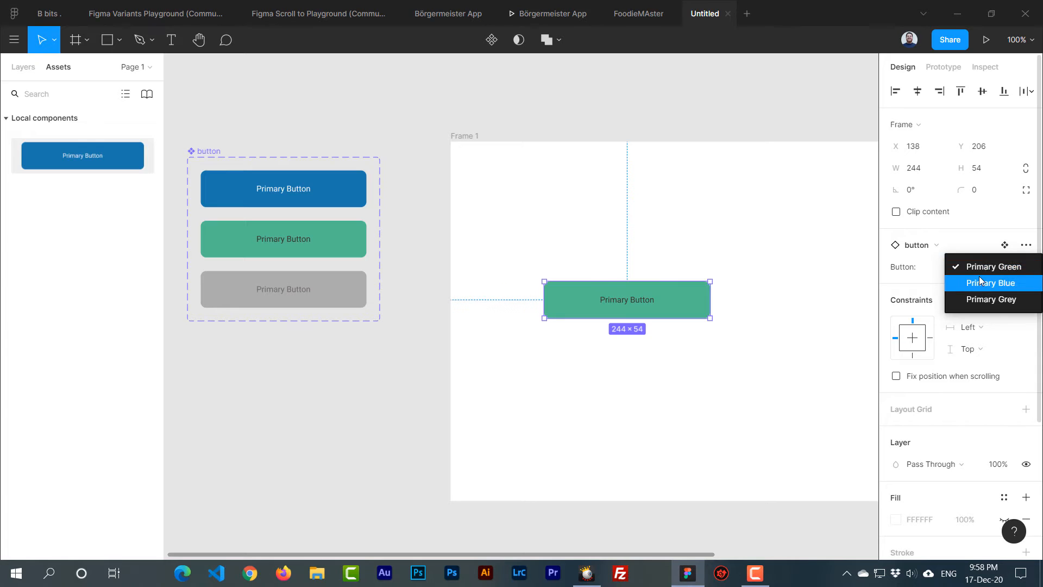
pyautogui.click(984, 280)
pyautogui.click(981, 271)
pyautogui.click(983, 251)
pyautogui.click(978, 266)
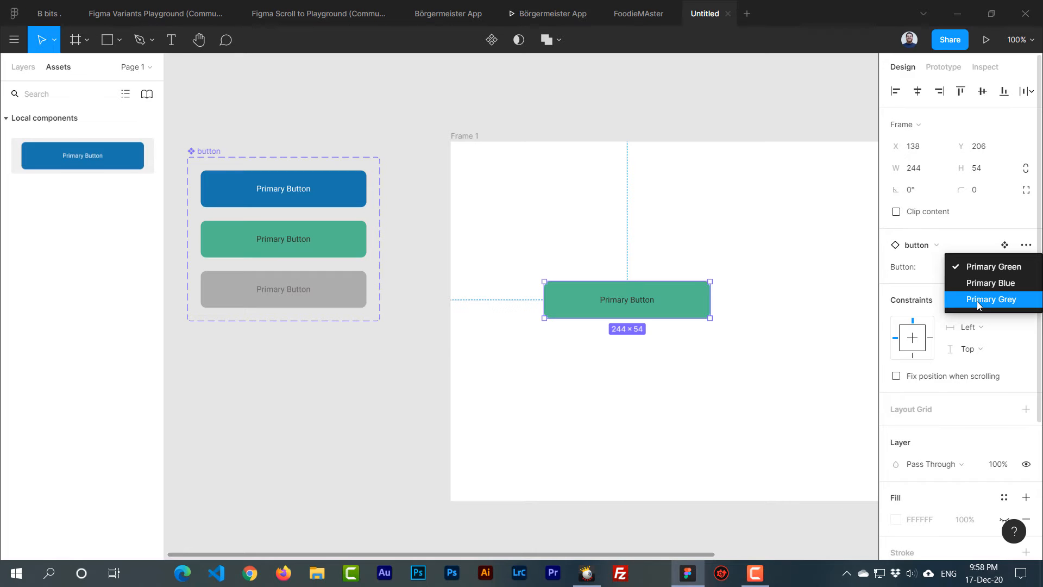
pyautogui.click(378, 288)
# Rename the green variant's Button property value to Hovered
pyautogui.click(323, 194)
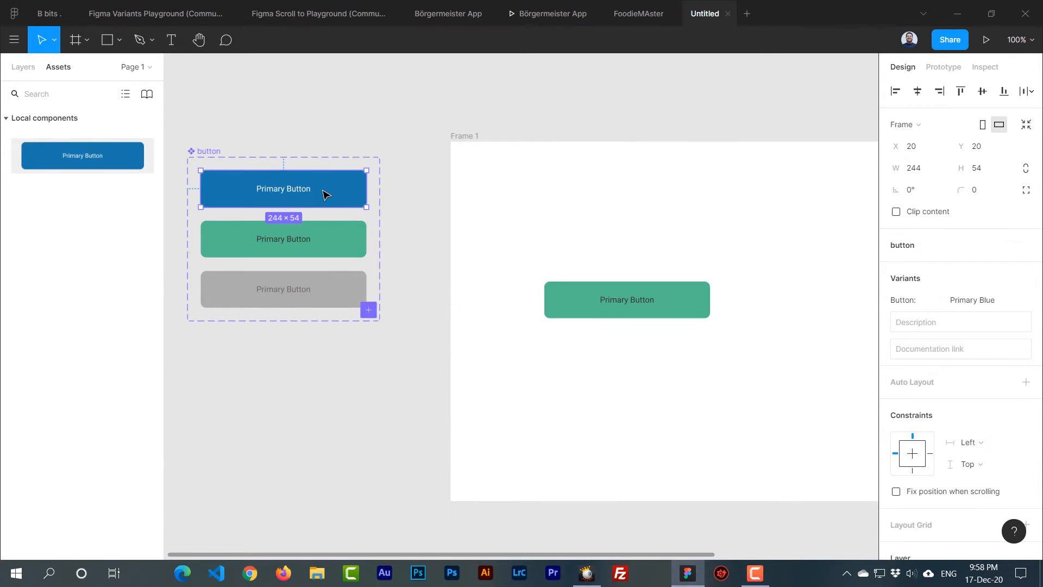
pyautogui.click(322, 231)
pyautogui.click(997, 301)
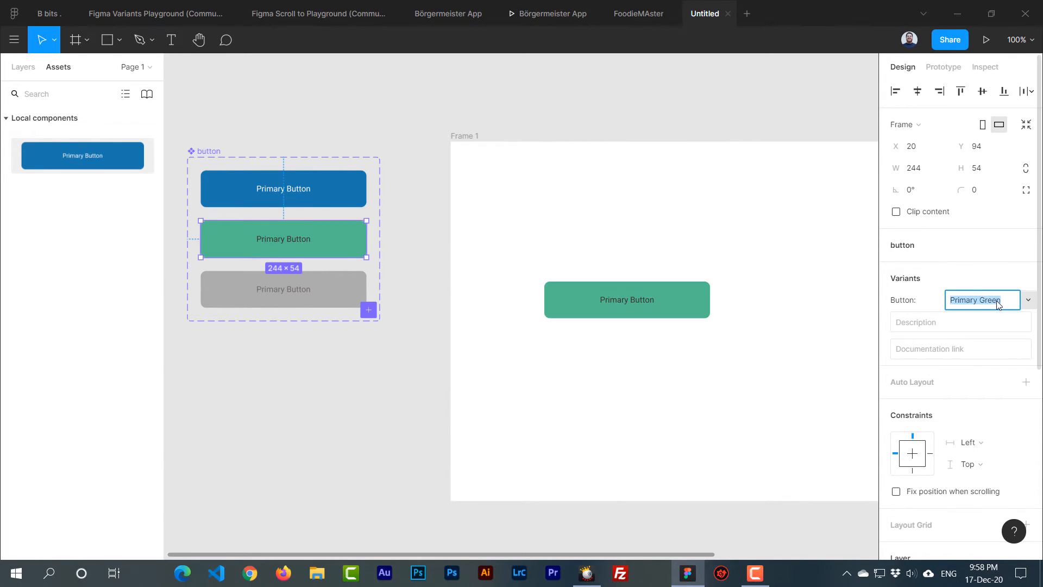
pyautogui.write('Hovered')
pyautogui.press('Return')
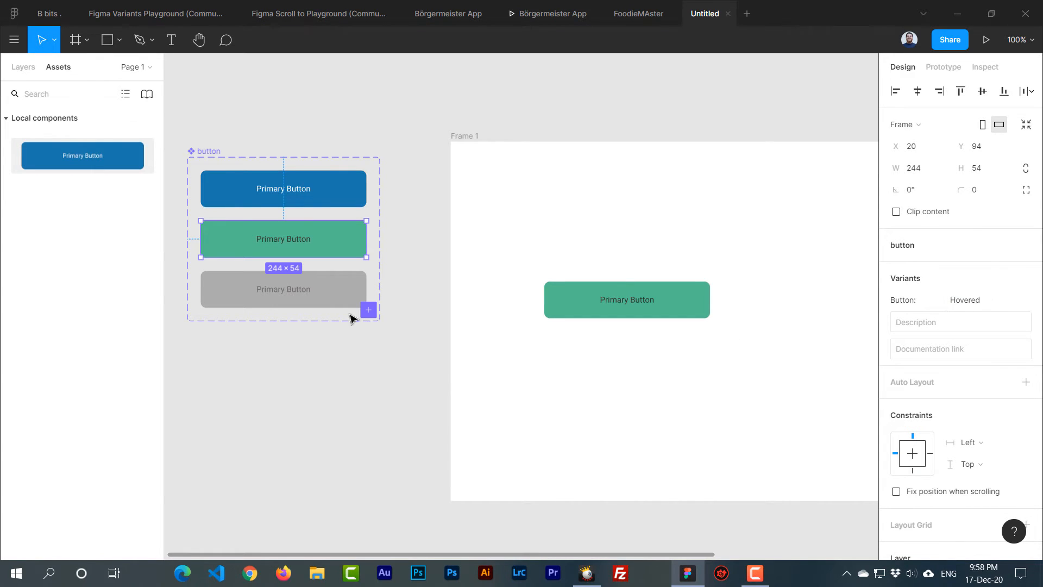
# Rename the grey variant's Button property value to Disabled
pyautogui.click(326, 288)
pyautogui.click(972, 306)
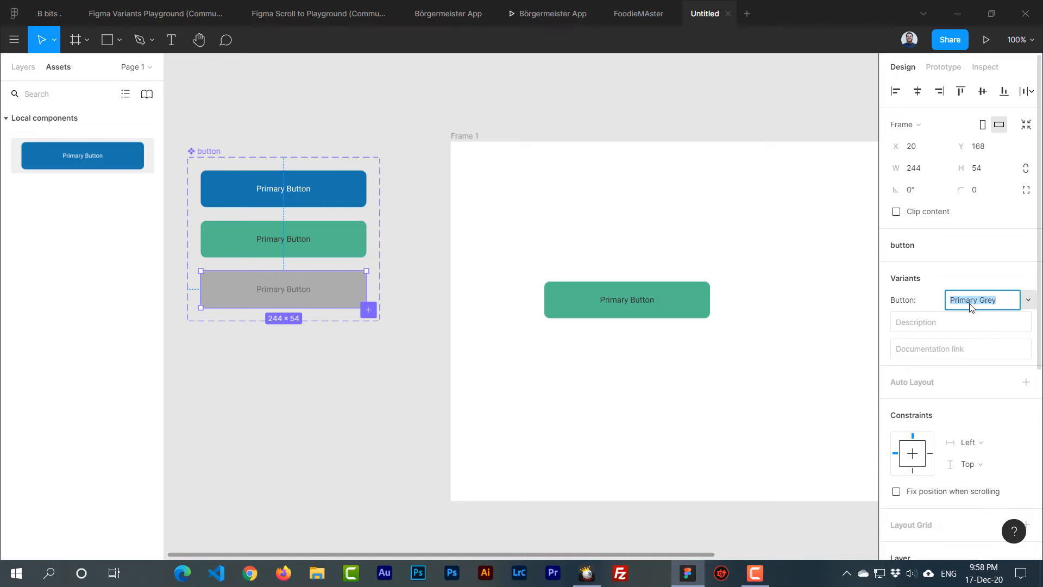
pyautogui.write('Disabled')
pyautogui.press('Return')
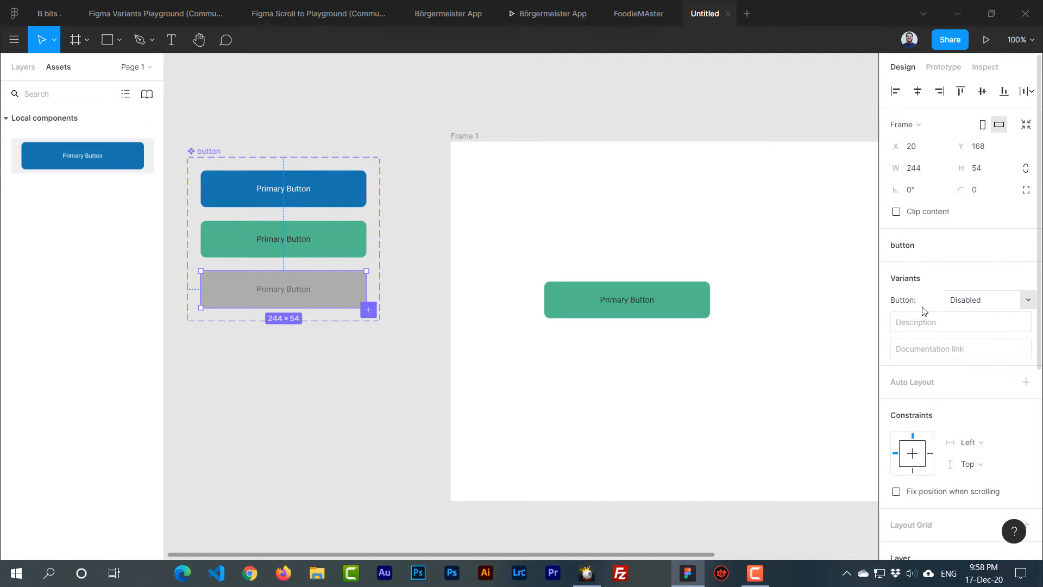
# Switch the button instance in Frame 1 to Primary Blue, Hovered, Primary Blue again and finally Disabled
pyautogui.click(691, 360)
pyautogui.click(687, 313)
pyautogui.click(973, 267)
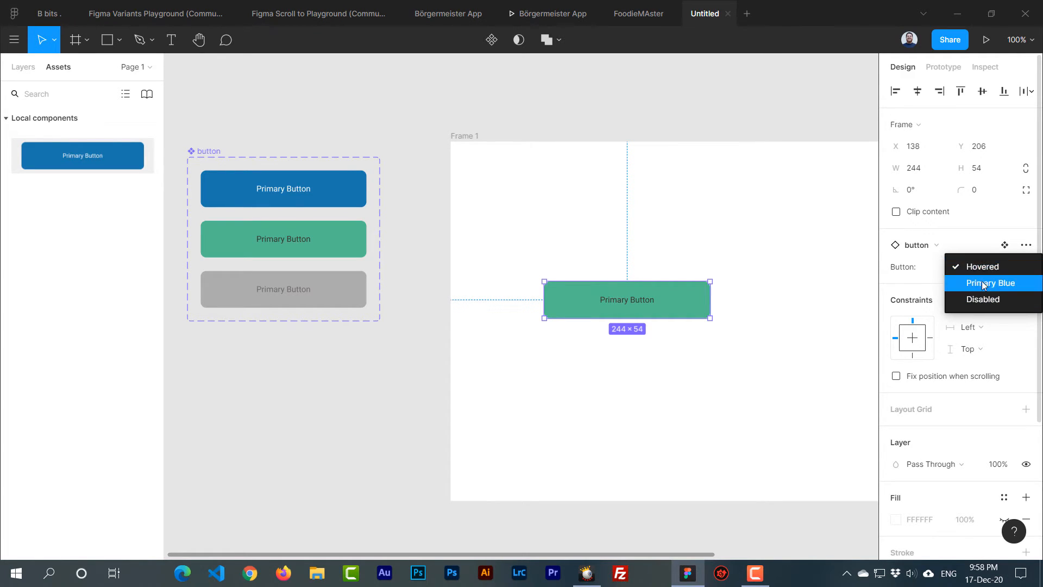
pyautogui.click(983, 285)
pyautogui.click(978, 267)
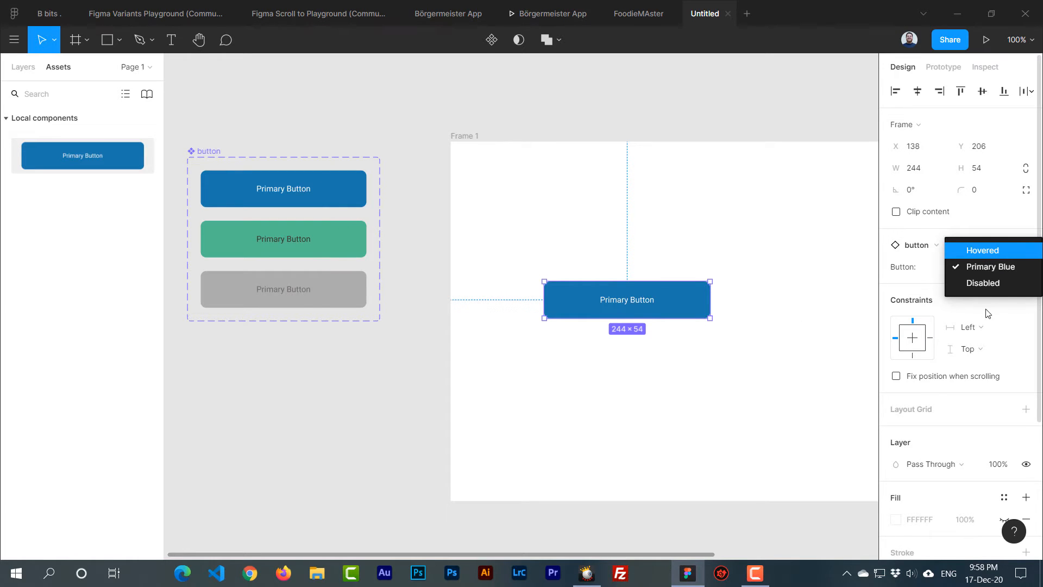
pyautogui.click(996, 252)
pyautogui.click(957, 272)
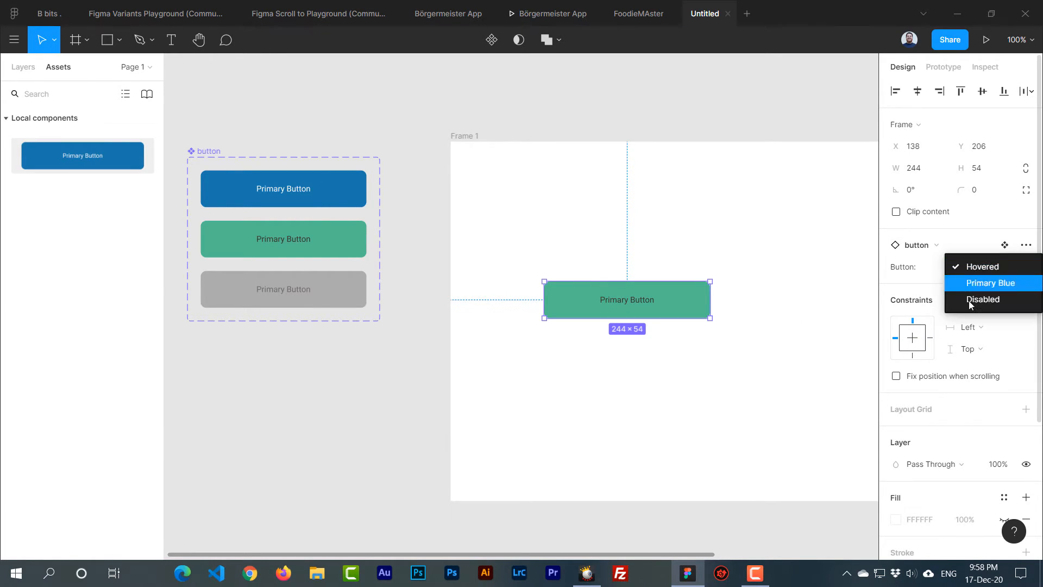
pyautogui.click(971, 282)
pyautogui.click(970, 272)
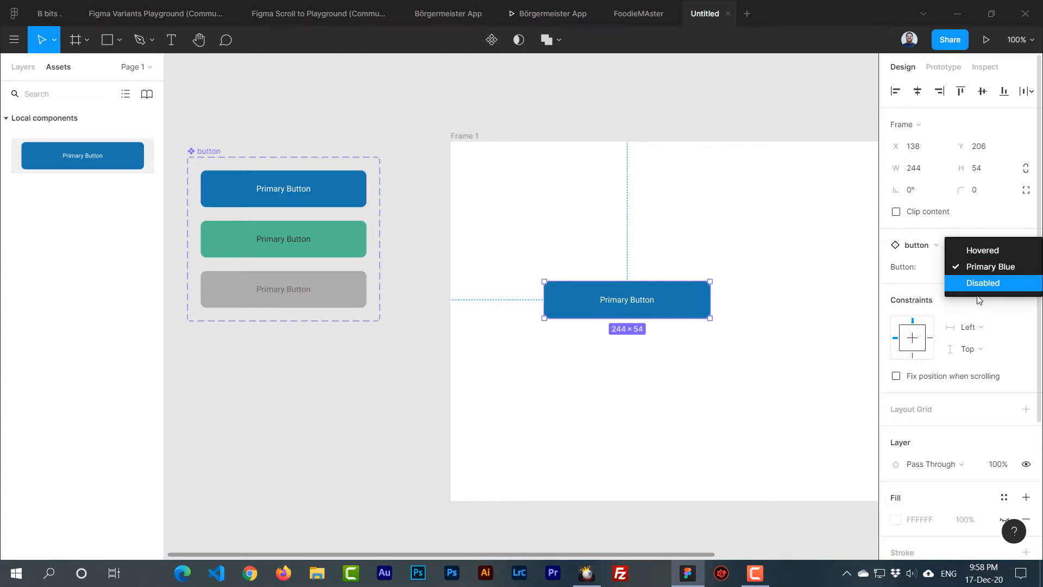
pyautogui.click(953, 284)
pyautogui.click(760, 356)
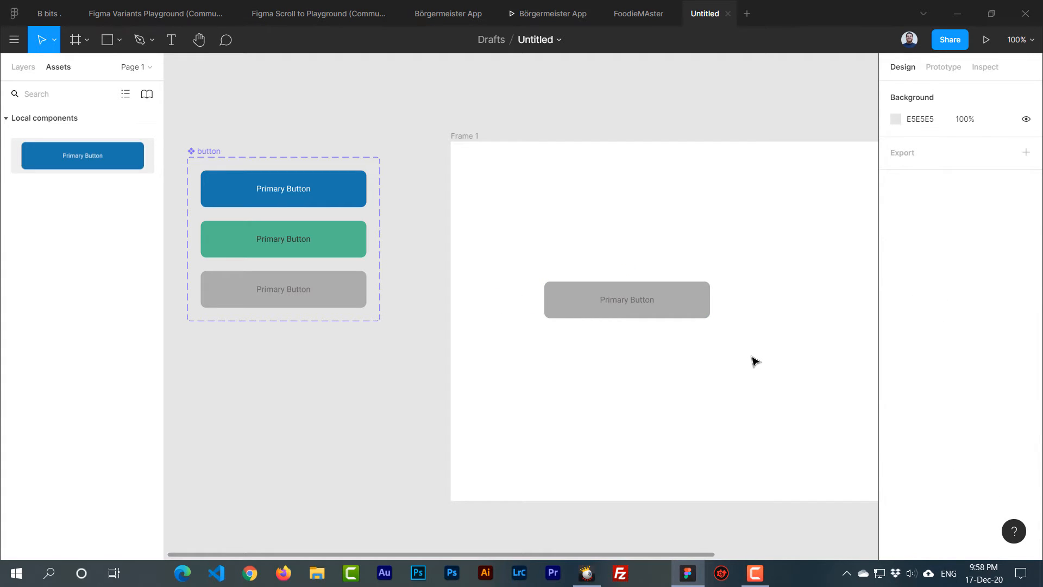
# Draw a rectangle about 82 × 29 in Frame 1, below and to the right of the button instance
pyautogui.moveTo(754, 359); pyautogui.dragTo(466, 305)
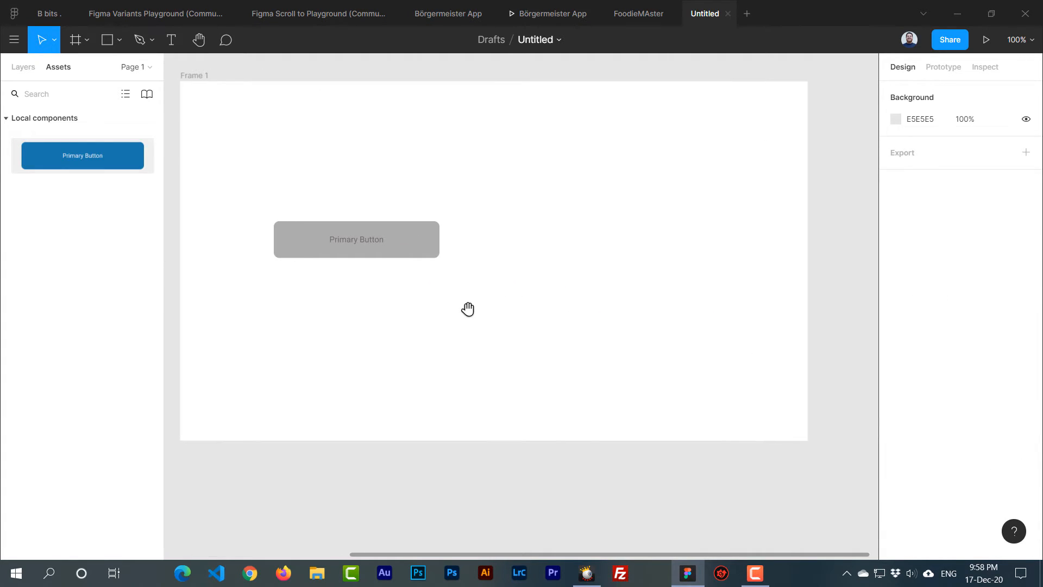
pyautogui.click(111, 40)
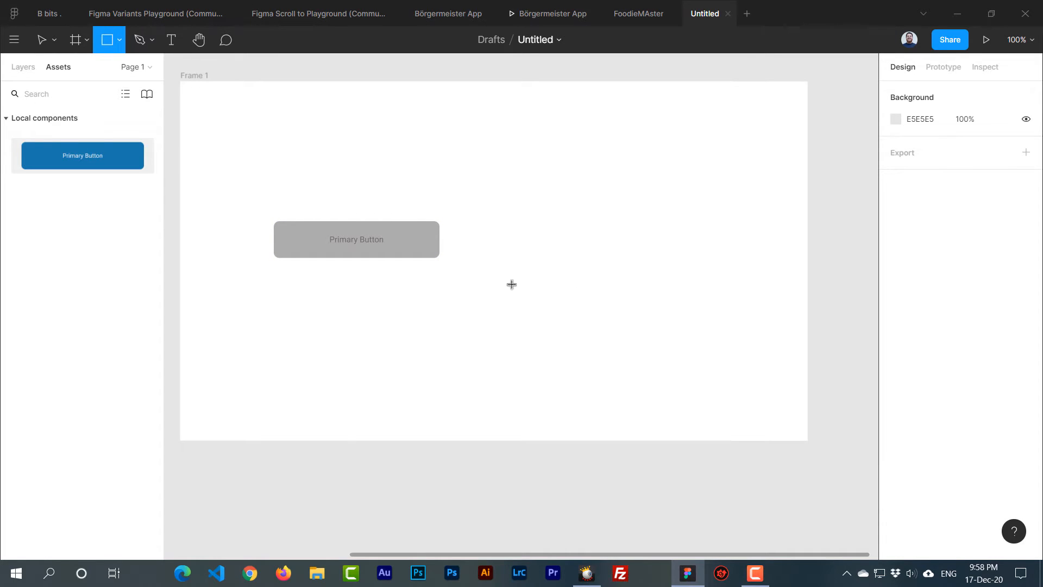
pyautogui.moveTo(504, 283); pyautogui.dragTo(559, 303)
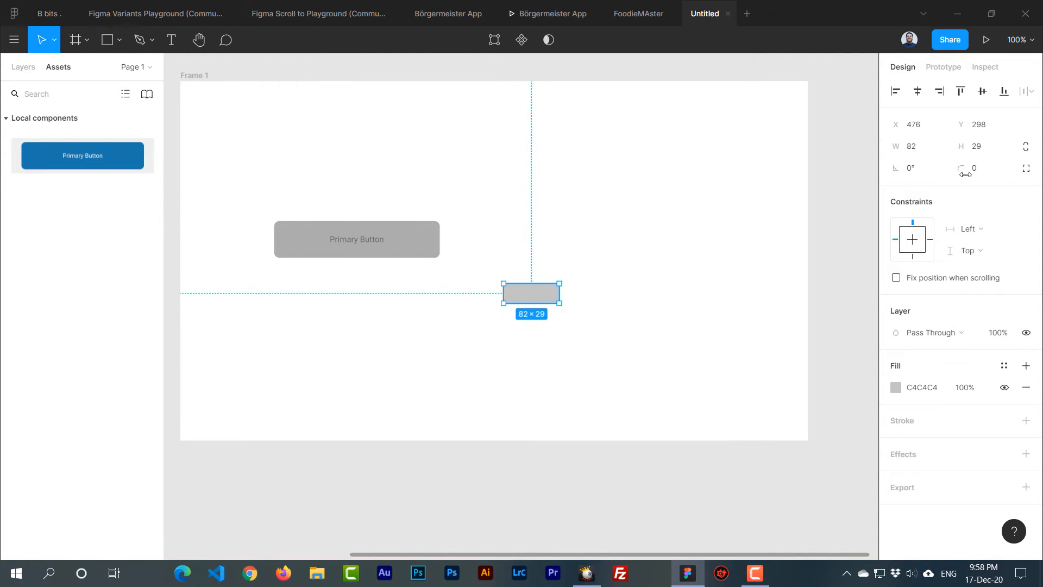
# Set the small rectangle's corner radius to 32 and move it centred beneath the button instance
pyautogui.click(977, 172)
pyautogui.press('Return')
pyautogui.click(977, 170)
pyautogui.write('32')
pyautogui.press('Return')
pyautogui.click(633, 331)
pyautogui.moveTo(531, 299); pyautogui.dragTo(361, 342)
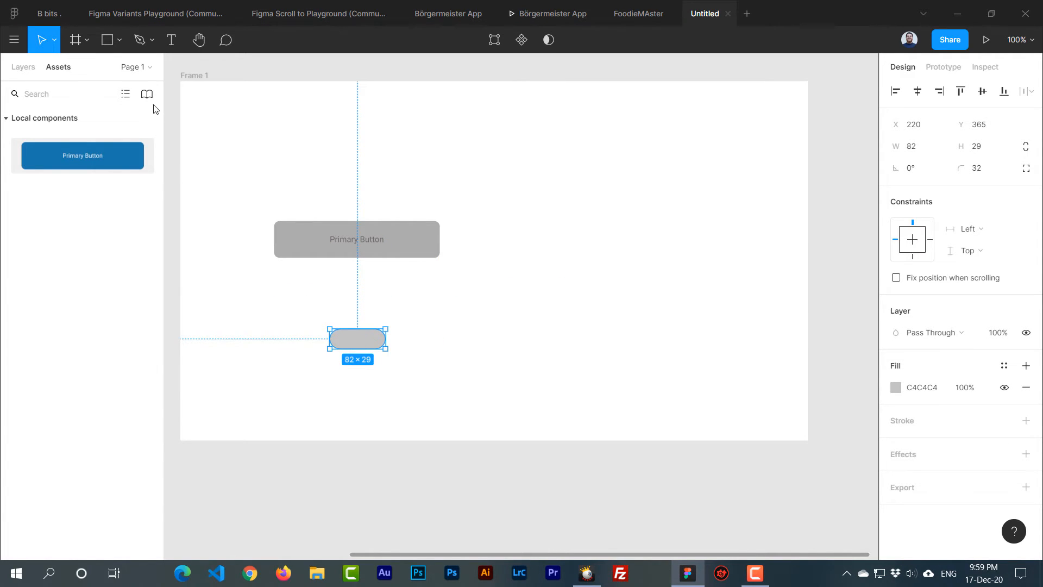
# Draw a circle about 21 × 21 inside the left end of the pill shape and fill it with F6F6F6
pyautogui.click(119, 40)
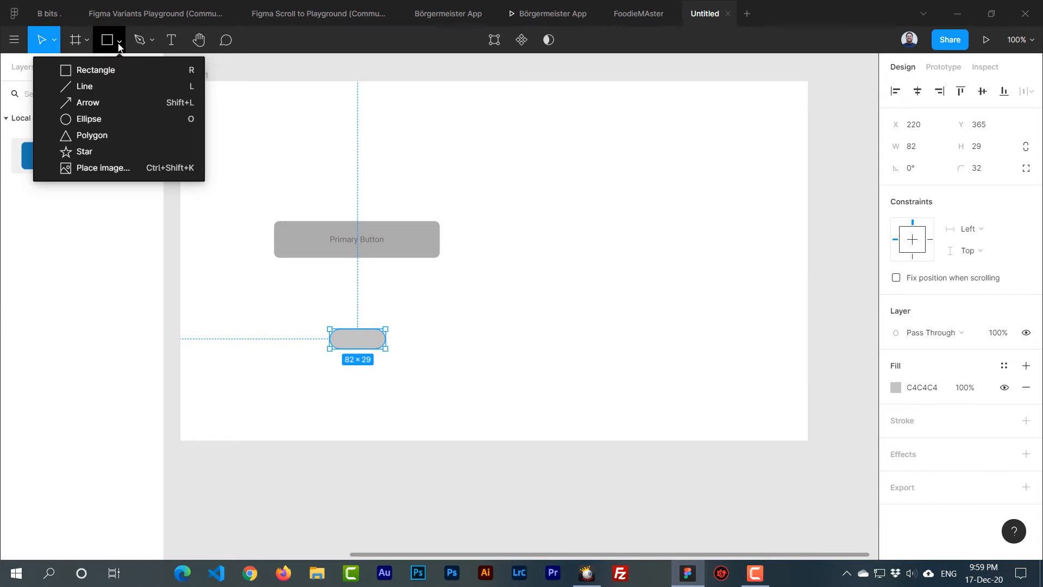
pyautogui.click(112, 117)
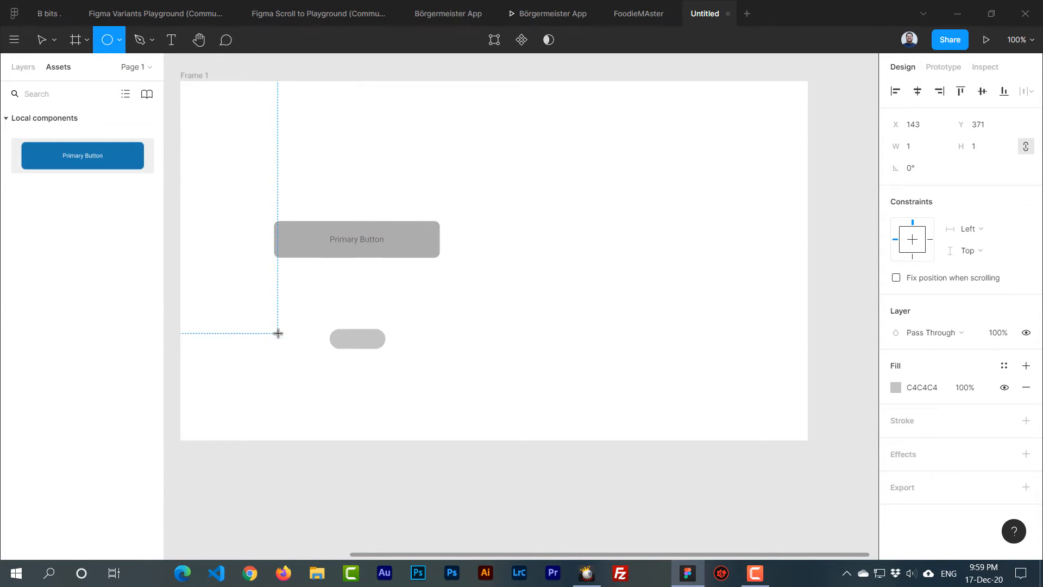
pyautogui.moveTo(278, 333)
pyautogui.mouseDown()
pyautogui.moveTo(292, 348)
pyautogui.moveTo(343, 341)
pyautogui.mouseUp()
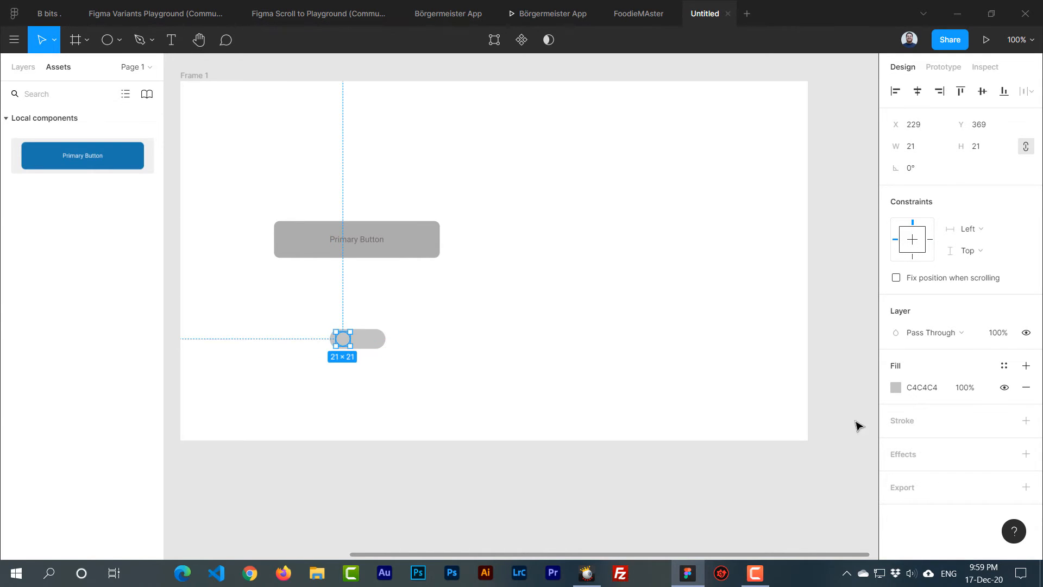
pyautogui.click(898, 387)
pyautogui.moveTo(723, 232); pyautogui.dragTo(690, 233)
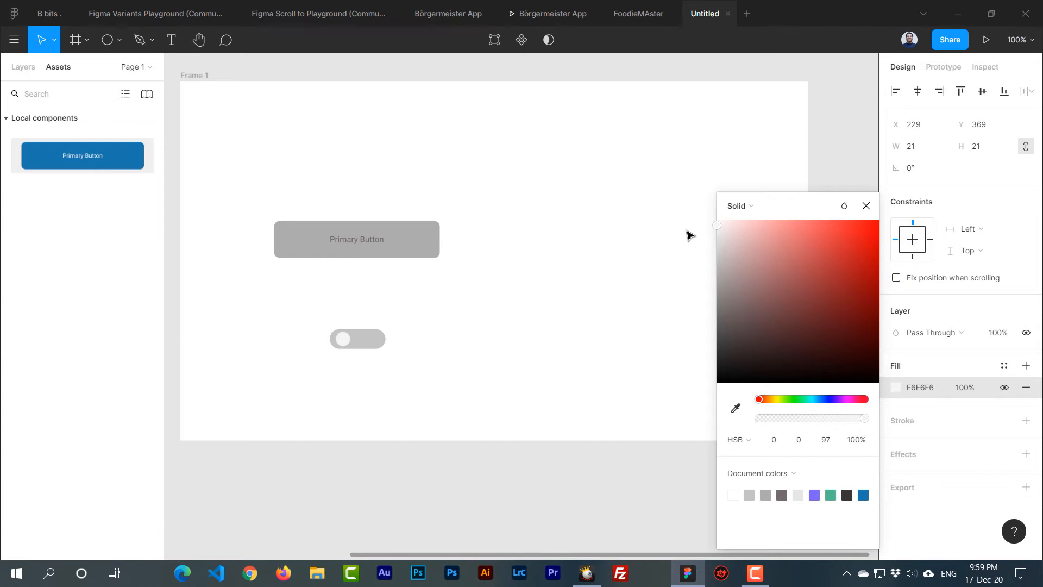
pyautogui.click(444, 328)
# Shift the circle slightly left and narrow the pill shape to about 70 wide
pyautogui.click(346, 340)
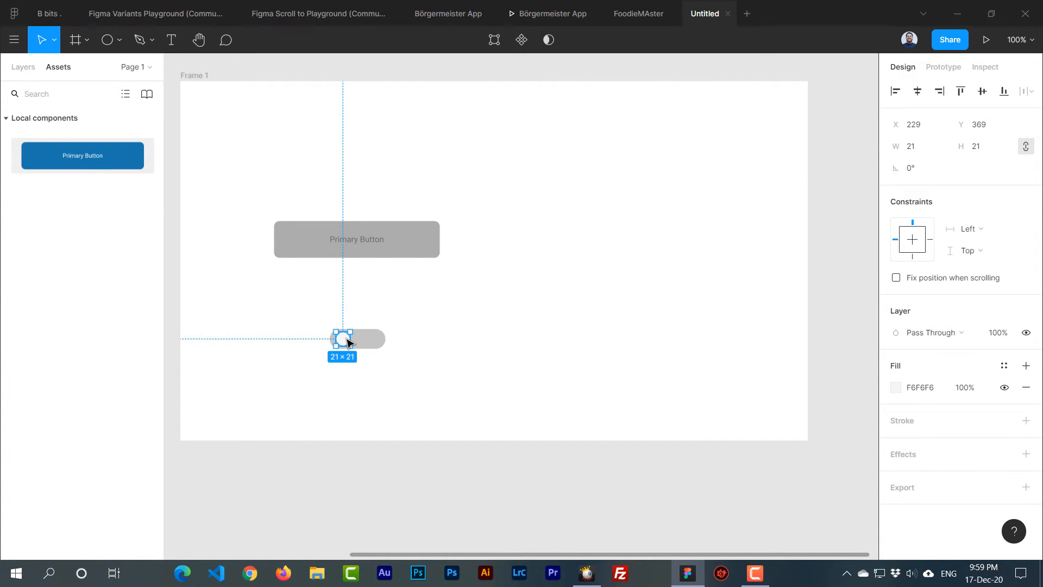
pyautogui.moveTo(347, 341); pyautogui.dragTo(379, 339)
pyautogui.click(310, 347)
pyautogui.click(375, 339)
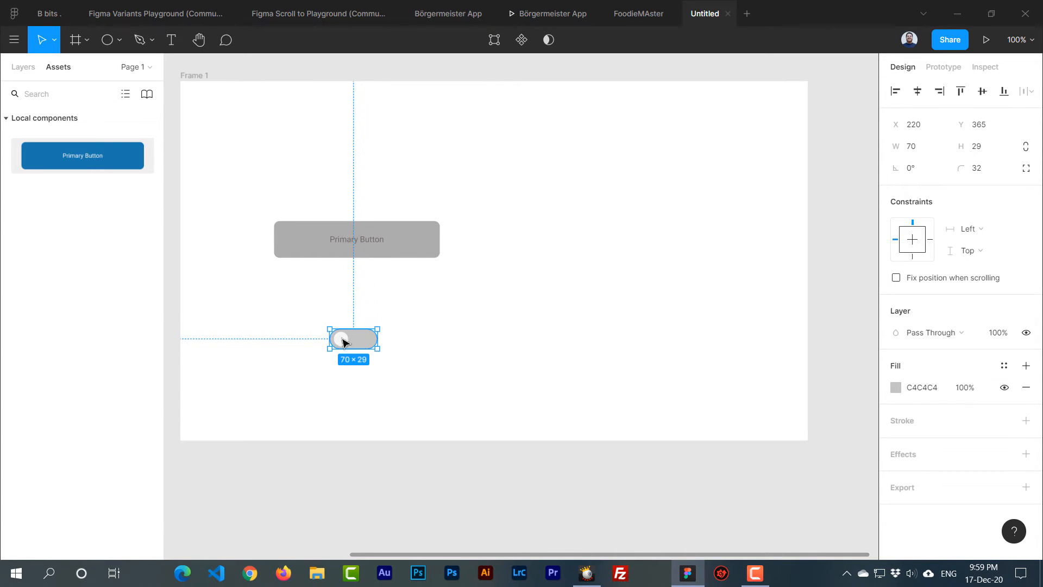
pyautogui.click(288, 334)
# Turn the circle and the pill shape together into one component
pyautogui.moveTo(291, 298); pyautogui.dragTo(444, 391)
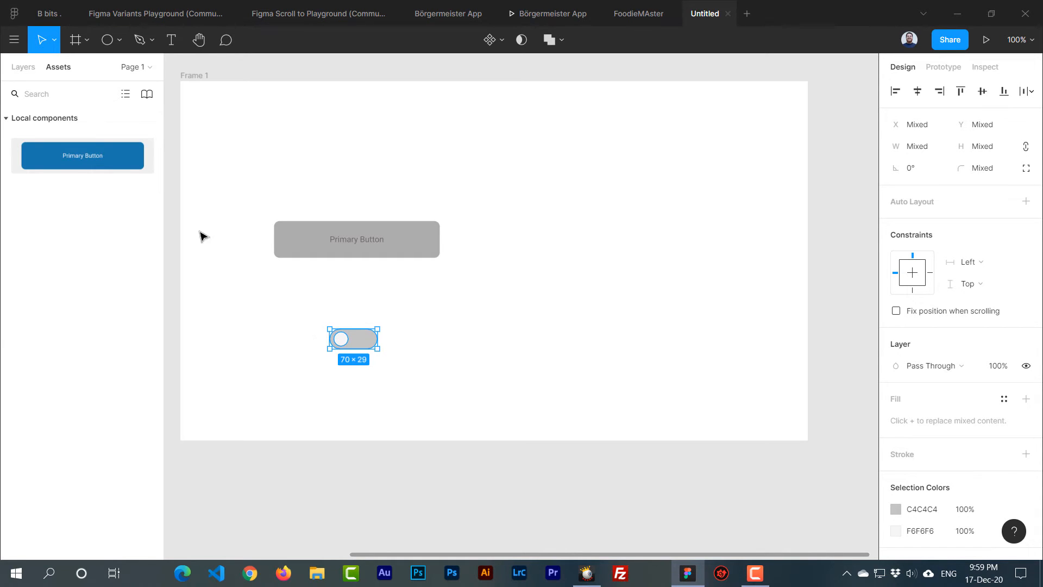
pyautogui.click(20, 69)
pyautogui.click(245, 327)
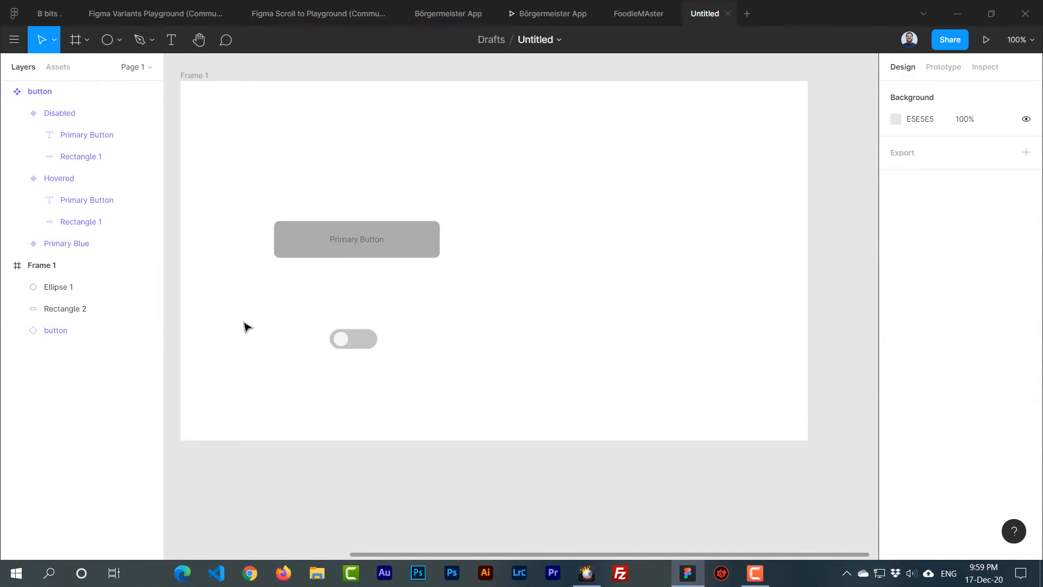
pyautogui.moveTo(296, 324); pyautogui.dragTo(439, 374)
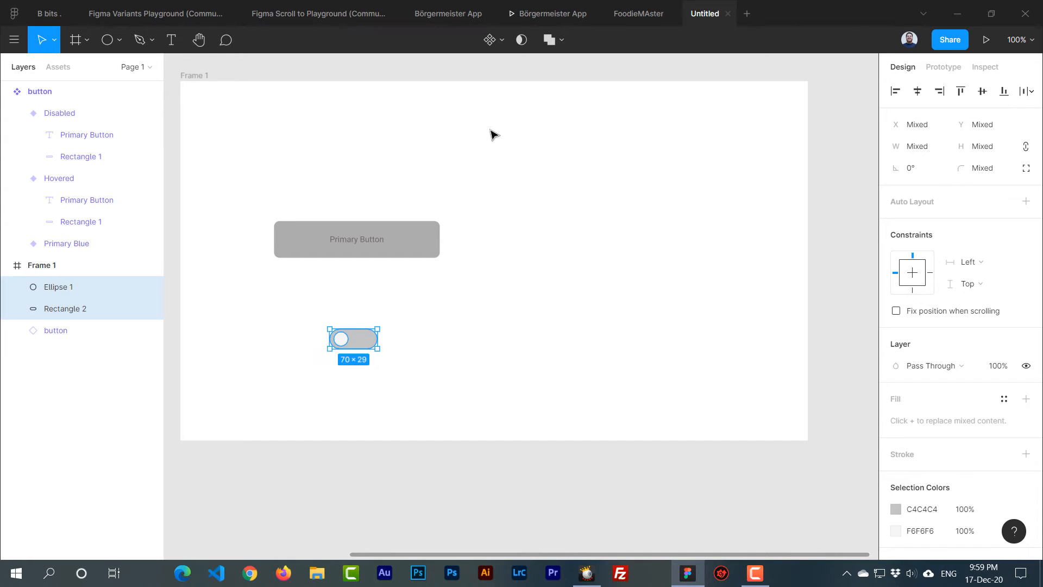
pyautogui.click(488, 44)
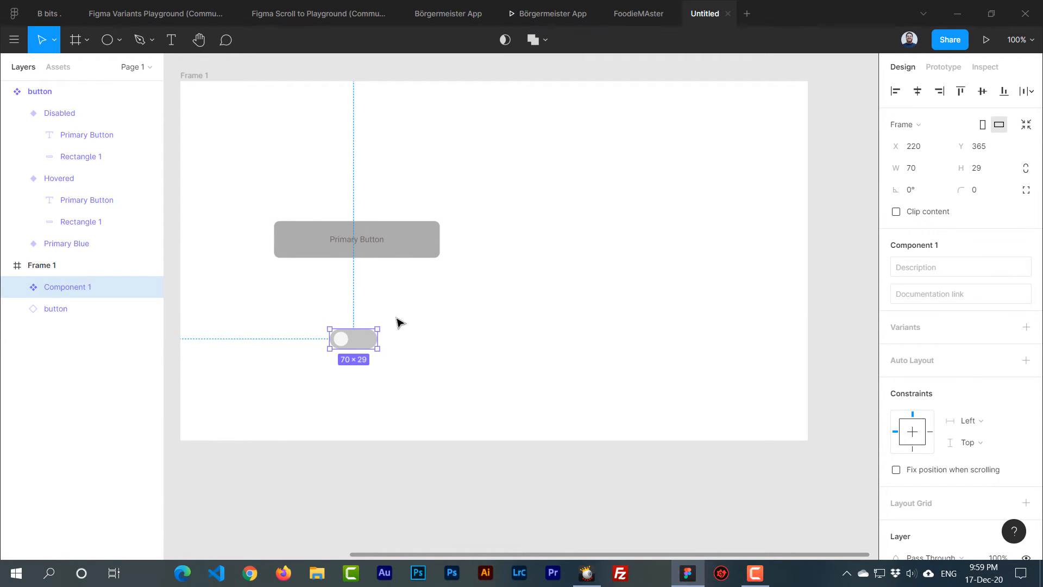
# Add a second variant to the toggle component
pyautogui.click(399, 322)
pyautogui.moveTo(311, 302); pyautogui.dragTo(421, 397)
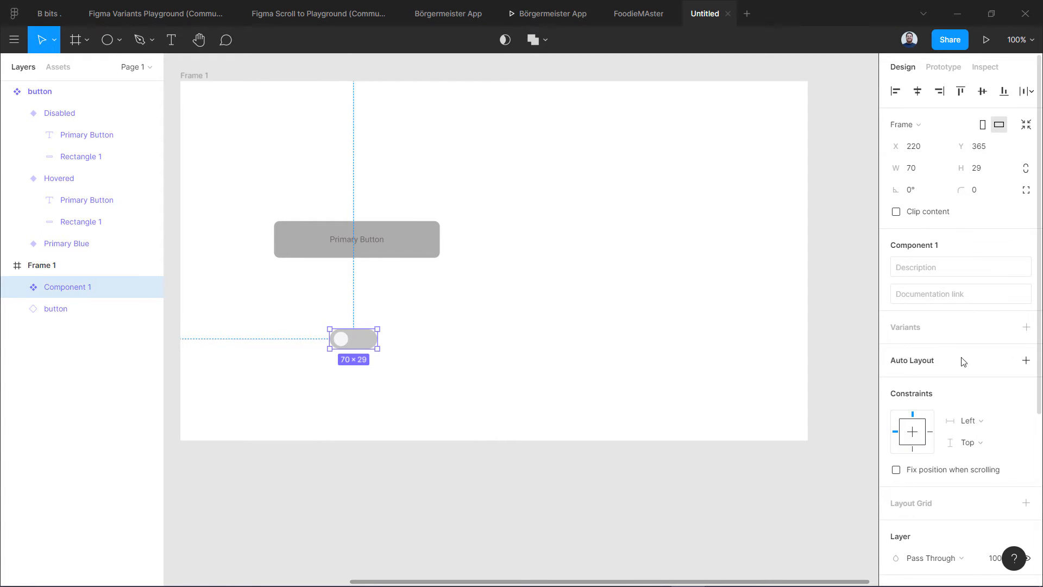
pyautogui.click(1027, 327)
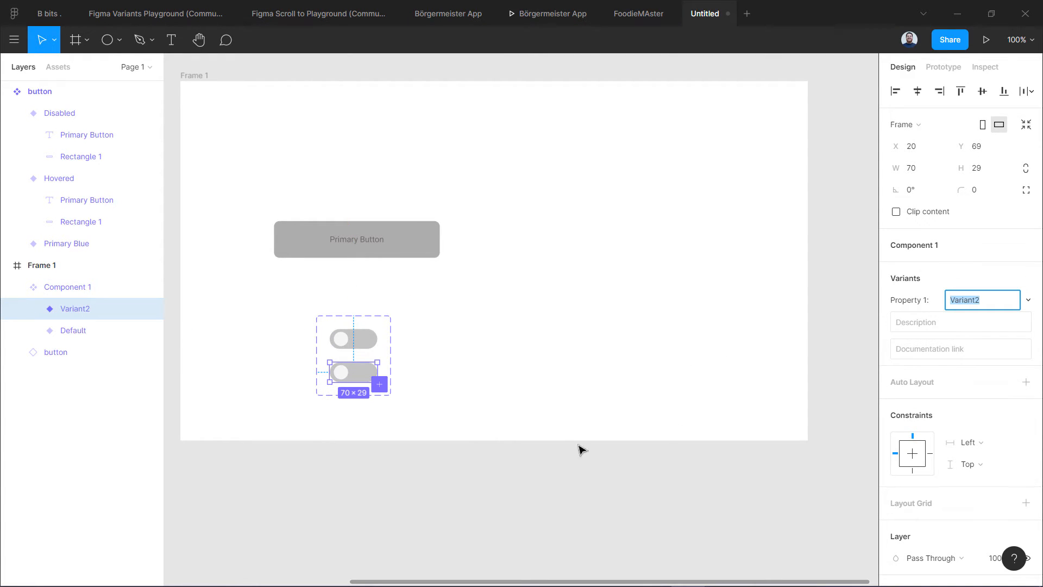
# Fill the pill of the second toggle variant with the document's green colour 51BD90
pyautogui.doubleClick(346, 376)
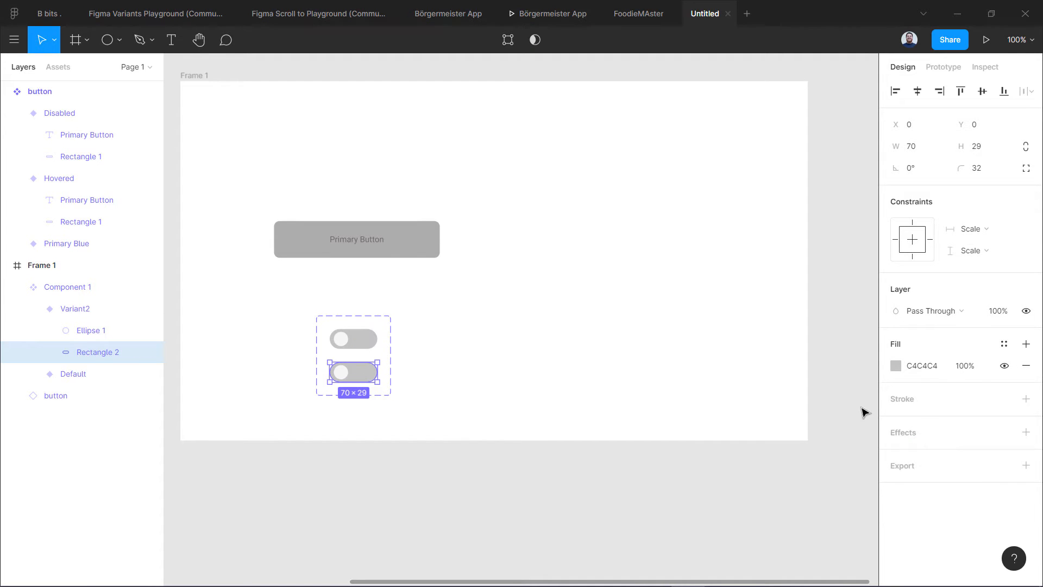
pyautogui.click(896, 367)
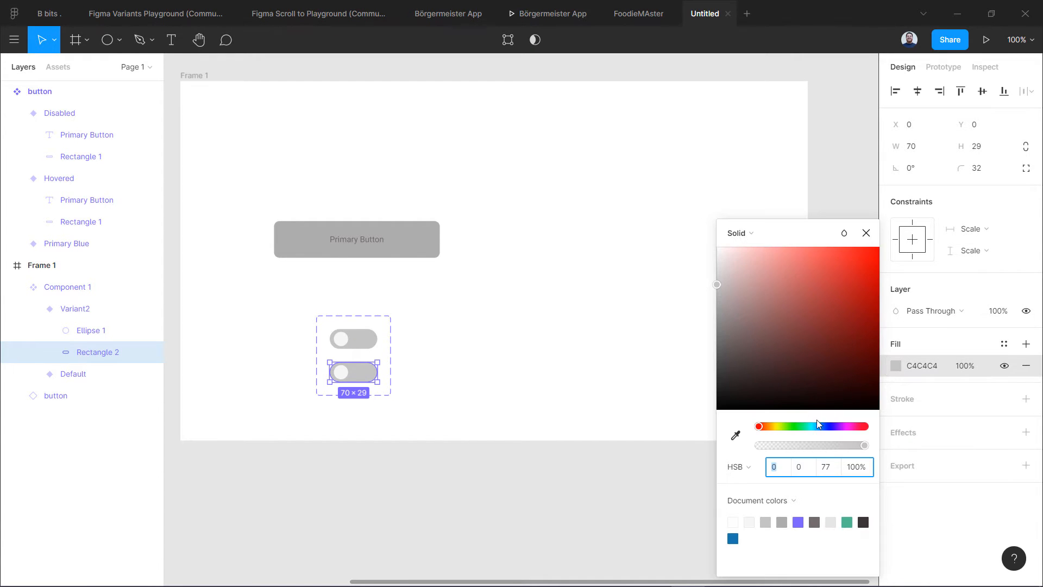
pyautogui.click(848, 522)
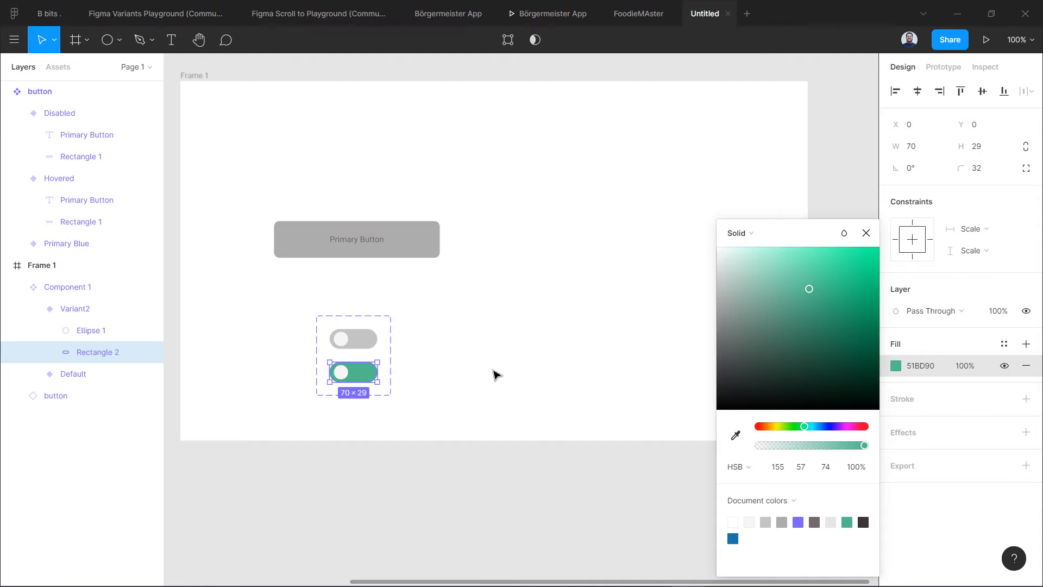
pyautogui.click(489, 371)
# Move the circle of the green toggle variant horizontally to the right end of its pill
pyautogui.click(342, 375)
pyautogui.click(342, 375)
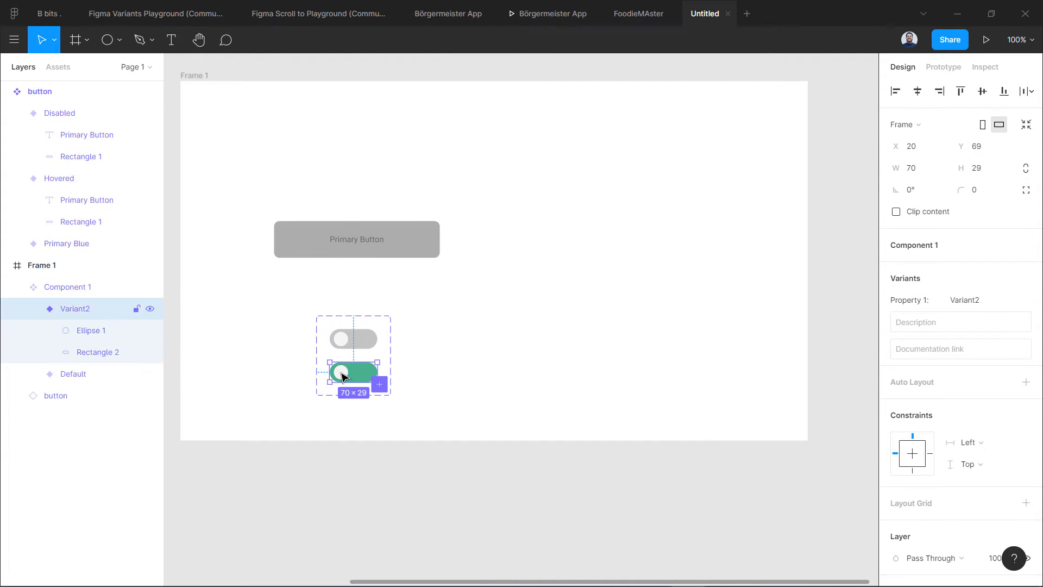
pyautogui.click(342, 375)
pyautogui.hotkey('shift', 'Right')
pyautogui.hotkey('shift', 'Right')
pyautogui.hotkey('shift', 'Right')
pyautogui.hotkey('shift', 'Right')
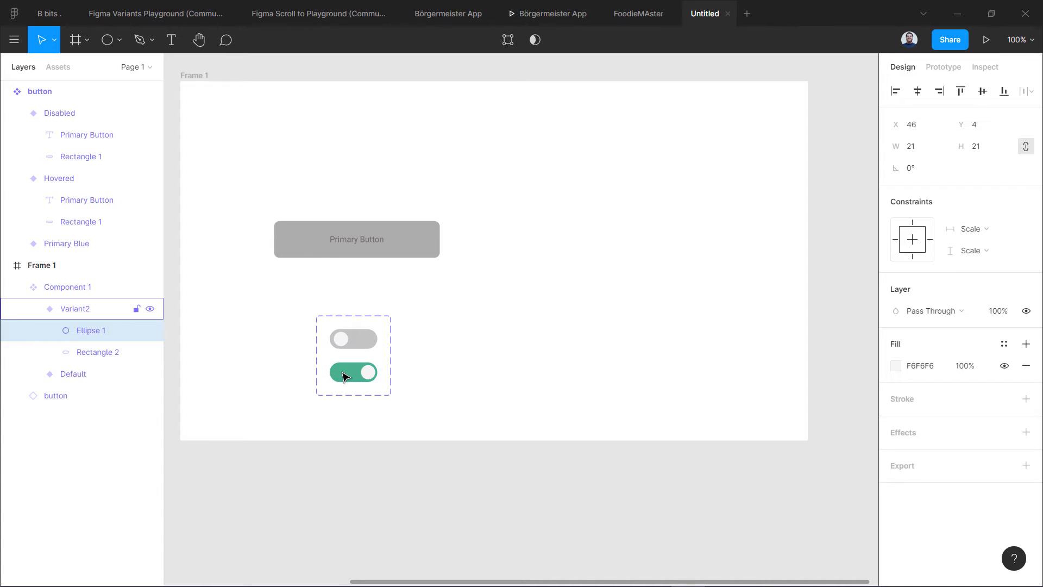
pyautogui.press('Left')
pyautogui.click(260, 342)
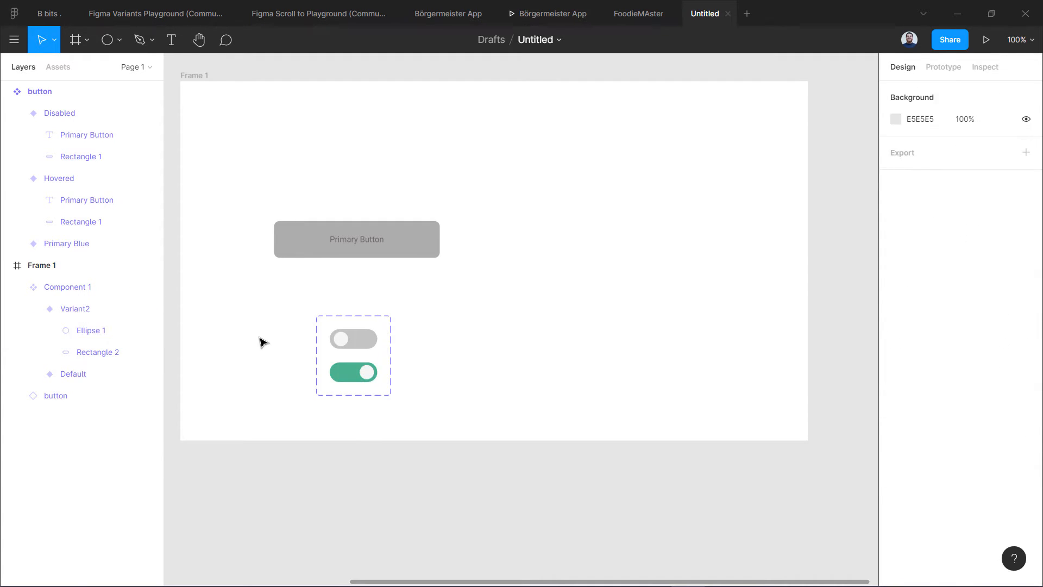
# Rename the toggle component set's variant property to Checked
pyautogui.click(344, 374)
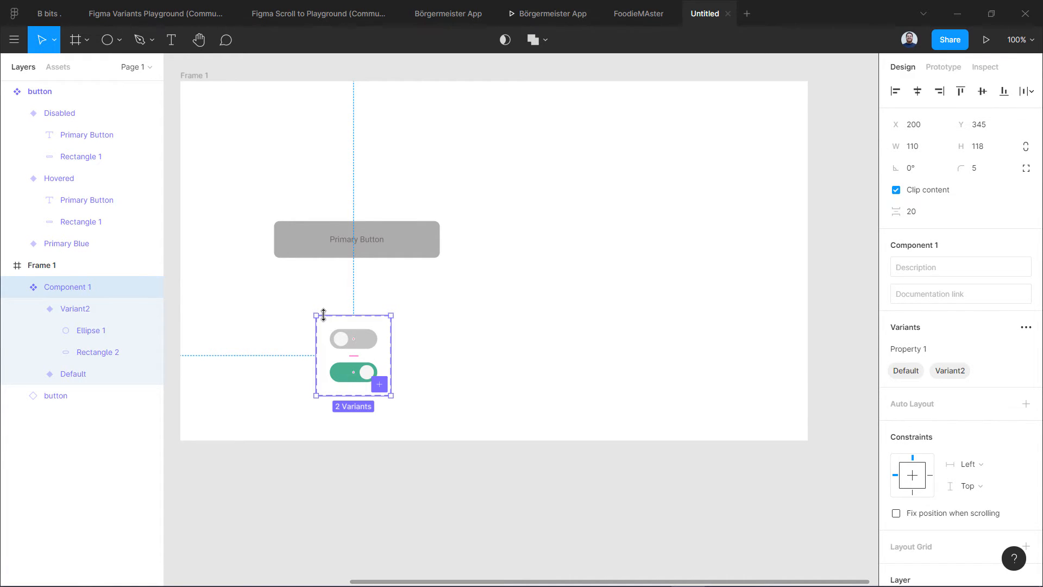
pyautogui.doubleClick(902, 348)
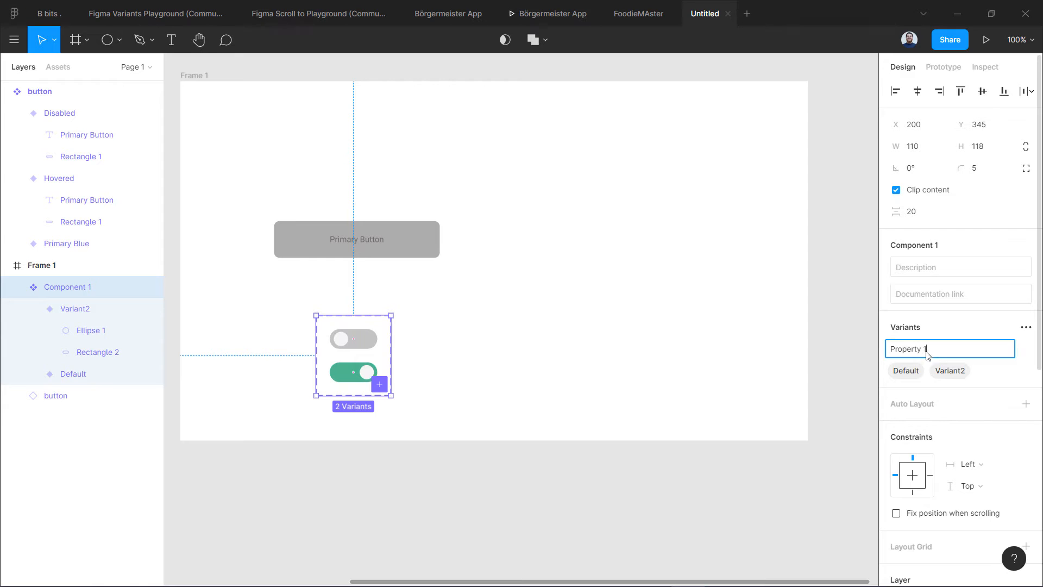
pyautogui.write('Che')
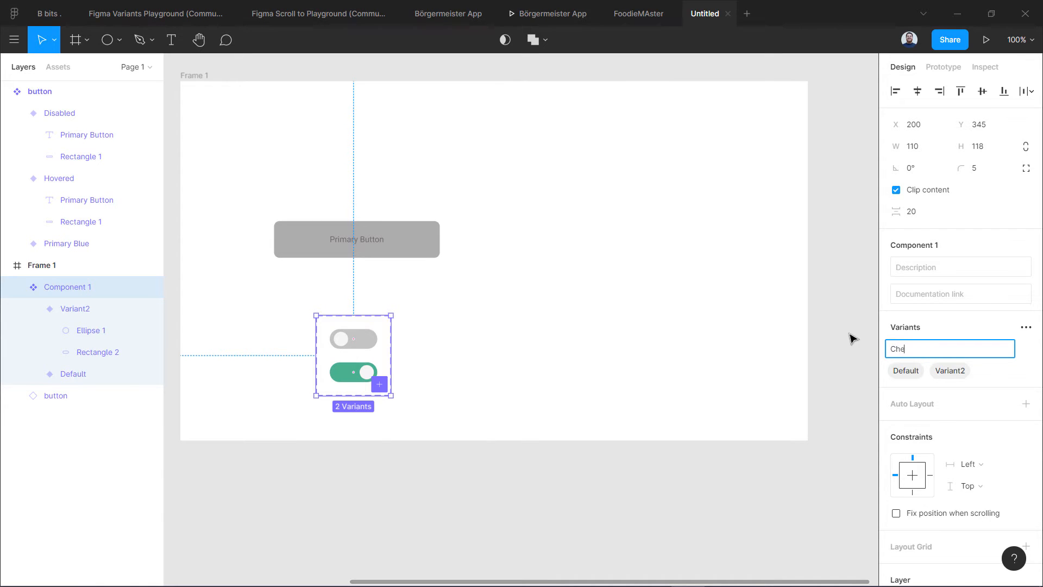
pyautogui.write('cked')
pyautogui.press('Return')
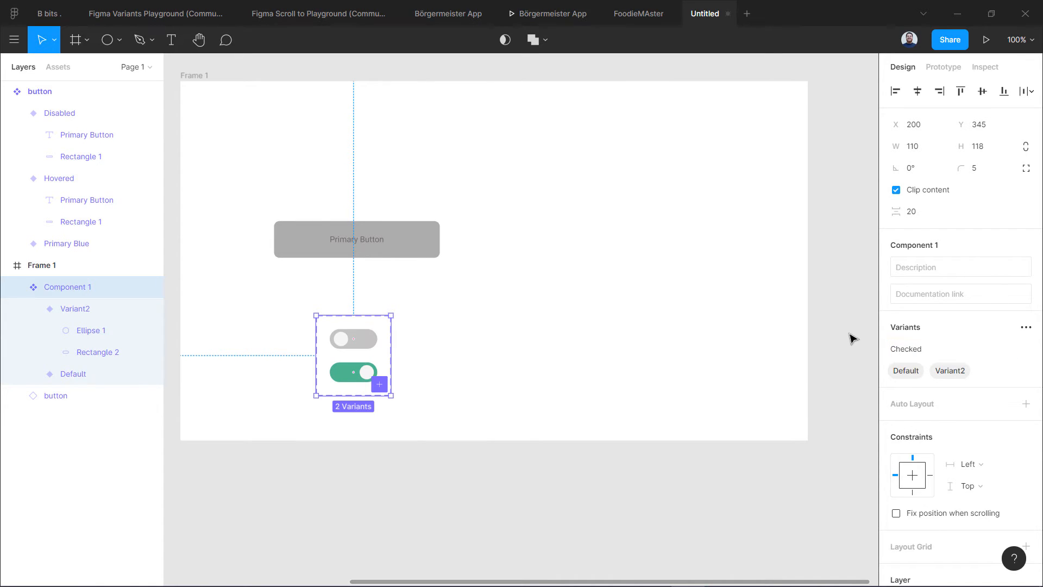
# Set the Checked value of the grey toggle variant to False
pyautogui.click(367, 346)
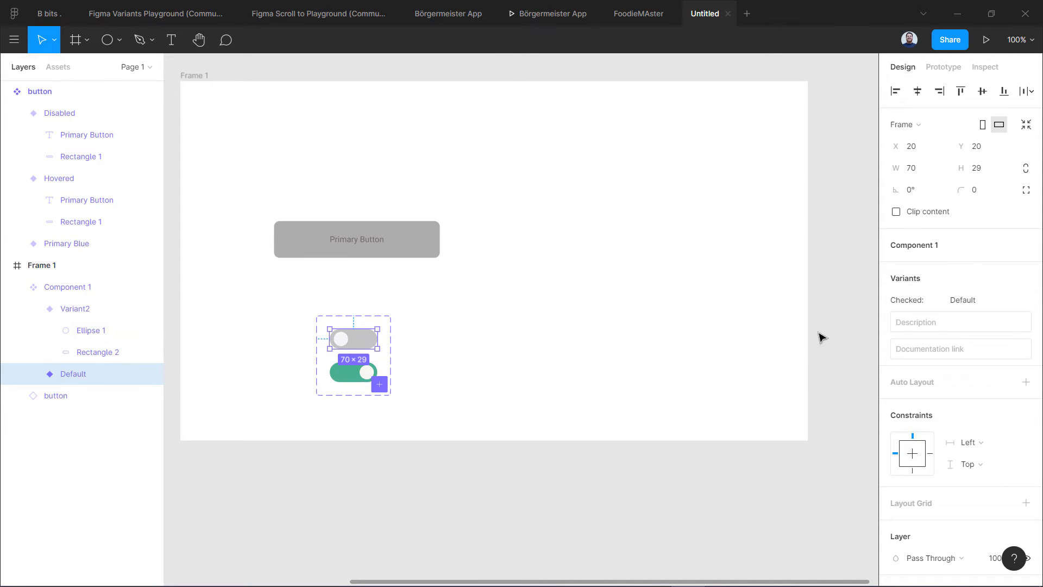
pyautogui.click(985, 302)
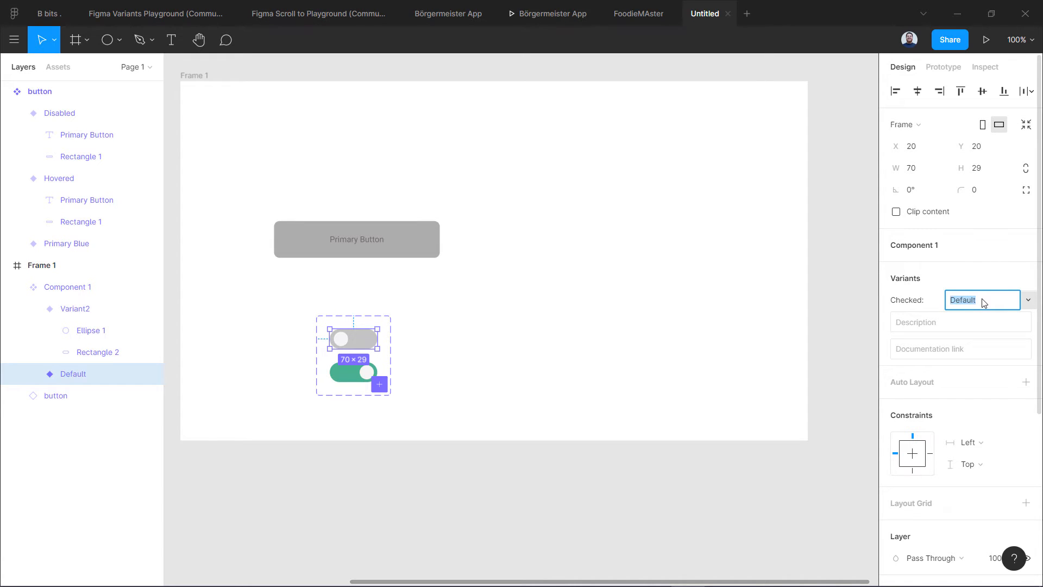
pyautogui.write('False')
pyautogui.press('Return')
# Set the Checked value of the green toggle variant to True
pyautogui.click(354, 375)
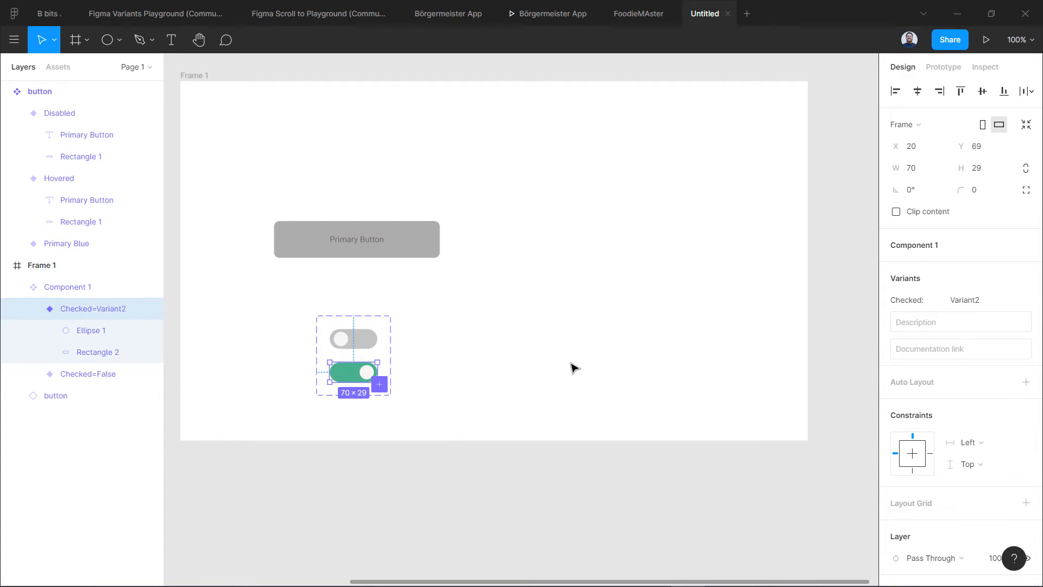
pyautogui.click(966, 302)
pyautogui.write('Tru')
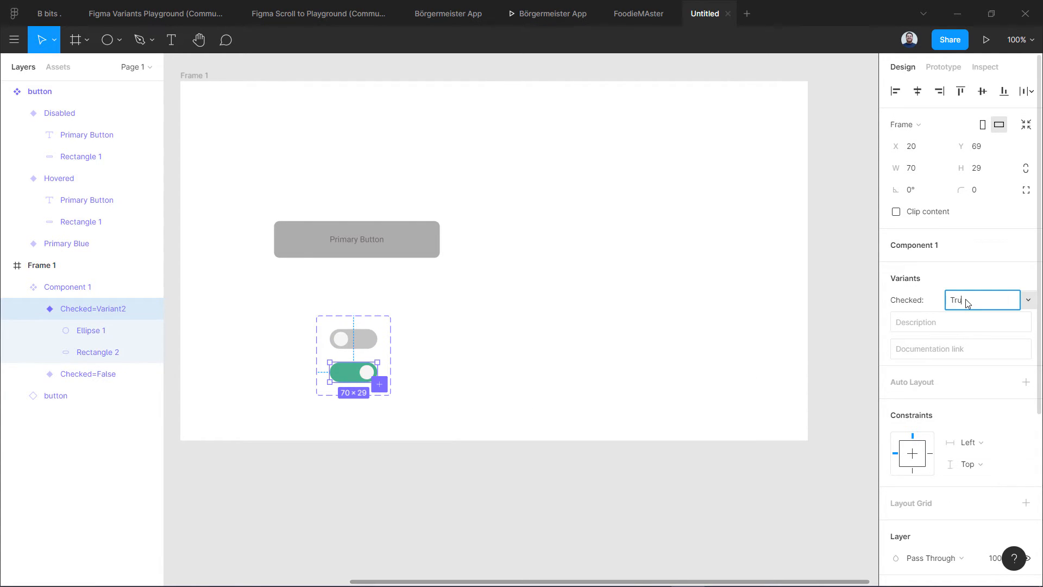
pyautogui.write('e')
pyautogui.press('Return')
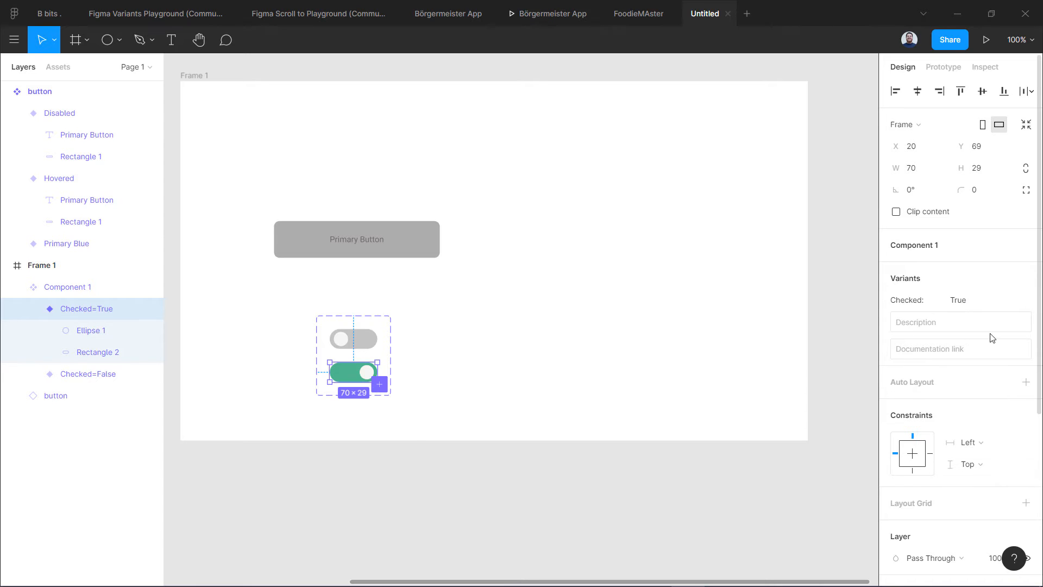
pyautogui.click(565, 311)
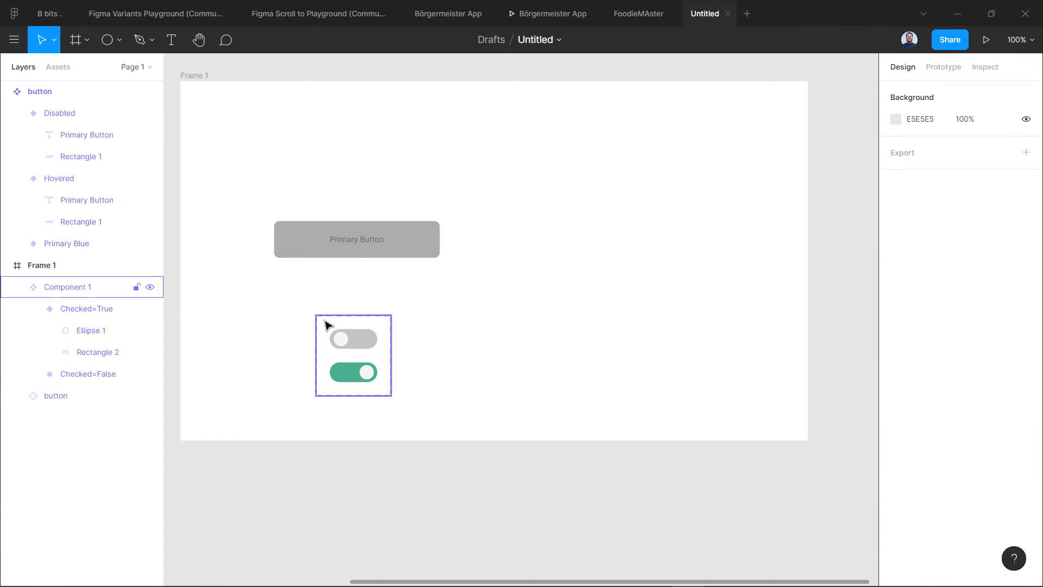
# Move the toggle component set out of Frame 1 and place a toggle instance in the frame below the Primary Button
pyautogui.moveTo(247, 353); pyautogui.dragTo(401, 338)
pyautogui.moveTo(508, 339); pyautogui.dragTo(232, 325)
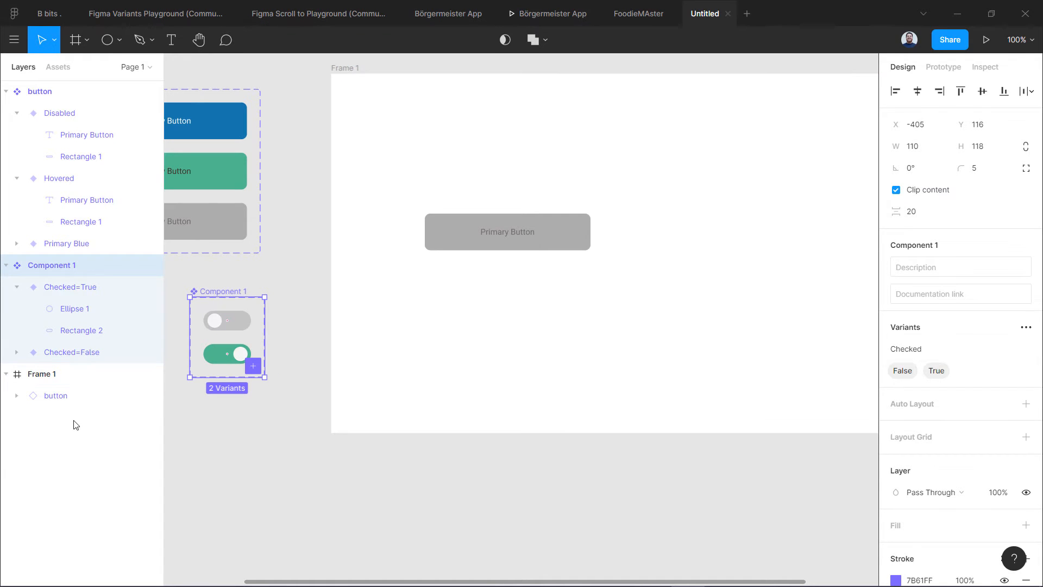
pyautogui.click(58, 66)
pyautogui.moveTo(97, 177); pyautogui.dragTo(444, 326)
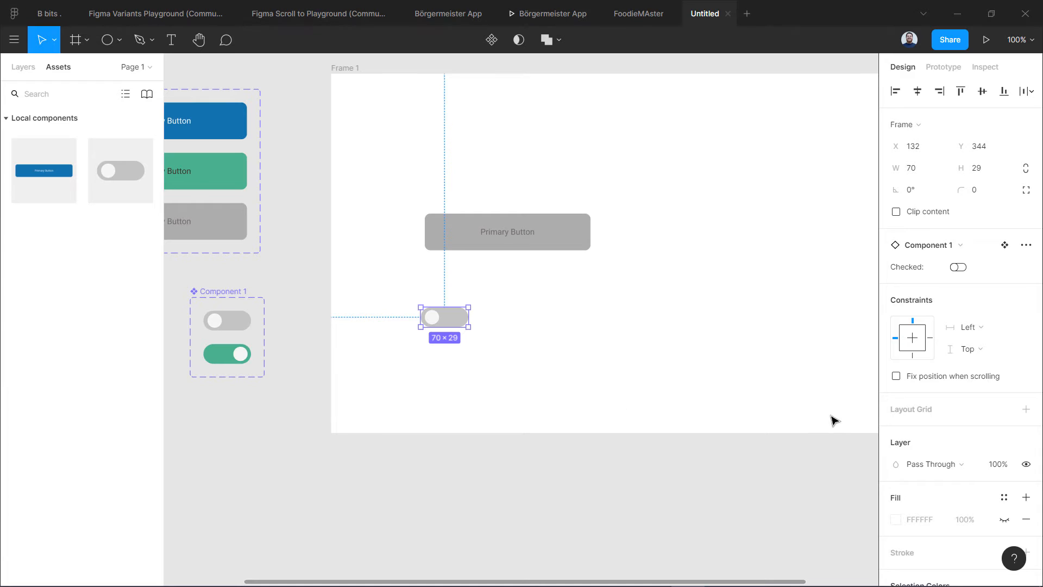
pyautogui.click(850, 402)
# Test the toggle instance in Frame 1 by switching its Checked property on and off several times
pyautogui.click(455, 325)
pyautogui.click(959, 269)
pyautogui.click(959, 268)
pyautogui.click(958, 268)
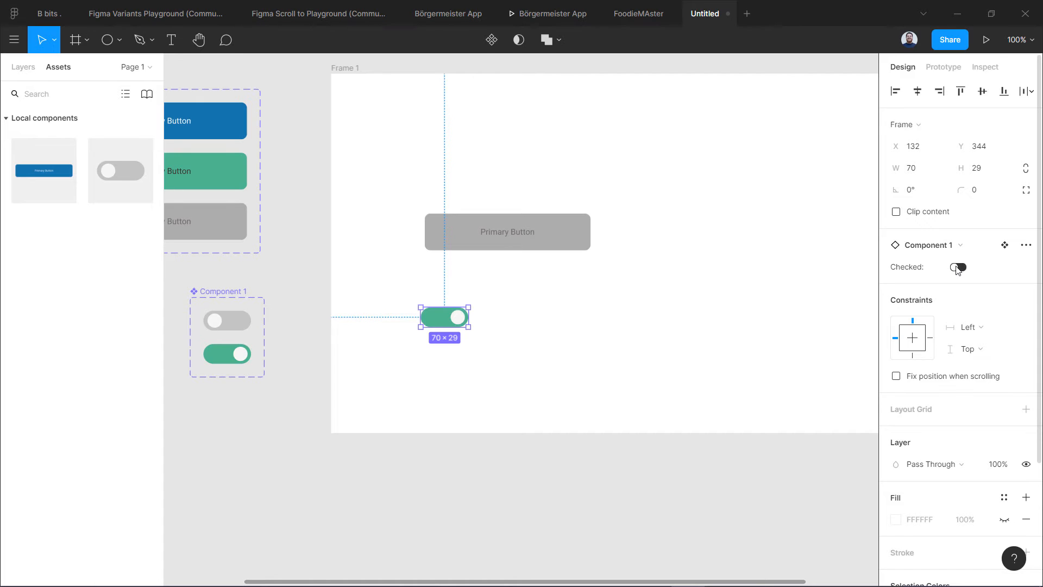
pyautogui.click(959, 268)
pyautogui.click(959, 269)
pyautogui.click(959, 268)
pyautogui.click(959, 269)
pyautogui.click(959, 269)
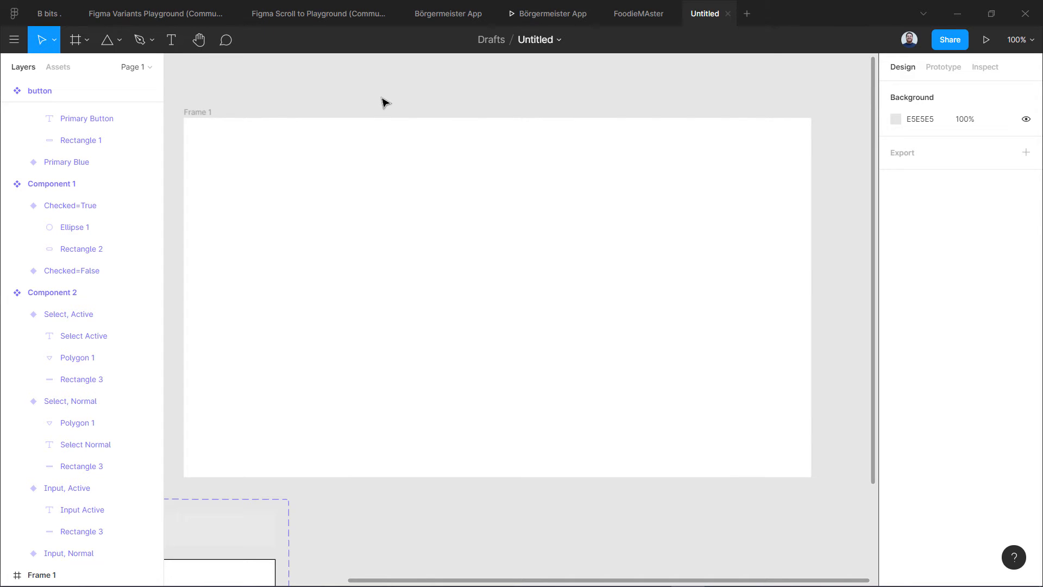
# Draw a rectangle about 253 × 46 in the upper part of Frame 1 and fill it with light grey F4F4F4
pyautogui.click(120, 41)
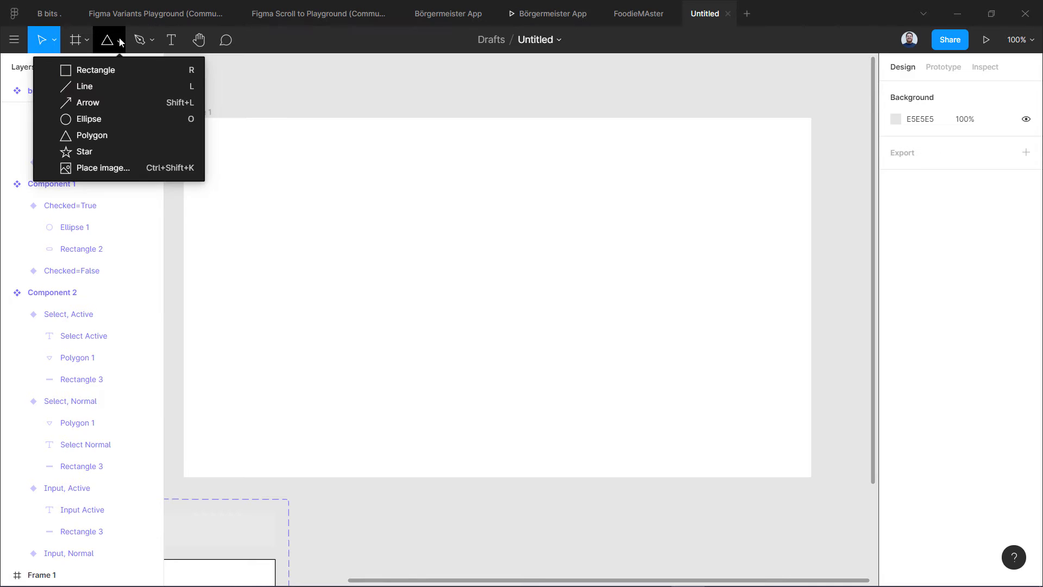
pyautogui.click(115, 70)
pyautogui.moveTo(310, 208); pyautogui.dragTo(483, 240)
pyautogui.click(896, 387)
pyautogui.moveTo(757, 280); pyautogui.dragTo(715, 253)
# Add the label "Input Text" inside the grey rectangle near its left edge
pyautogui.press('t')
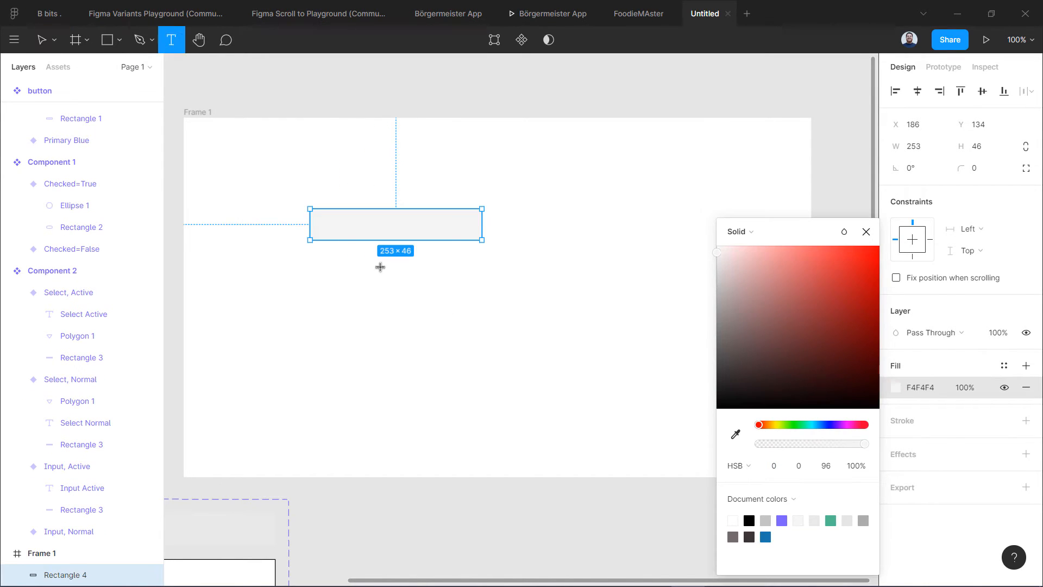
pyautogui.click(328, 228)
pyautogui.write('Input Text')
pyautogui.press('Escape')
pyautogui.moveTo(337, 235); pyautogui.dragTo(331, 231)
# Make a component from the grey rectangle and its Input Text label, and add a second variant to it
pyautogui.moveTo(278, 176); pyautogui.dragTo(533, 300)
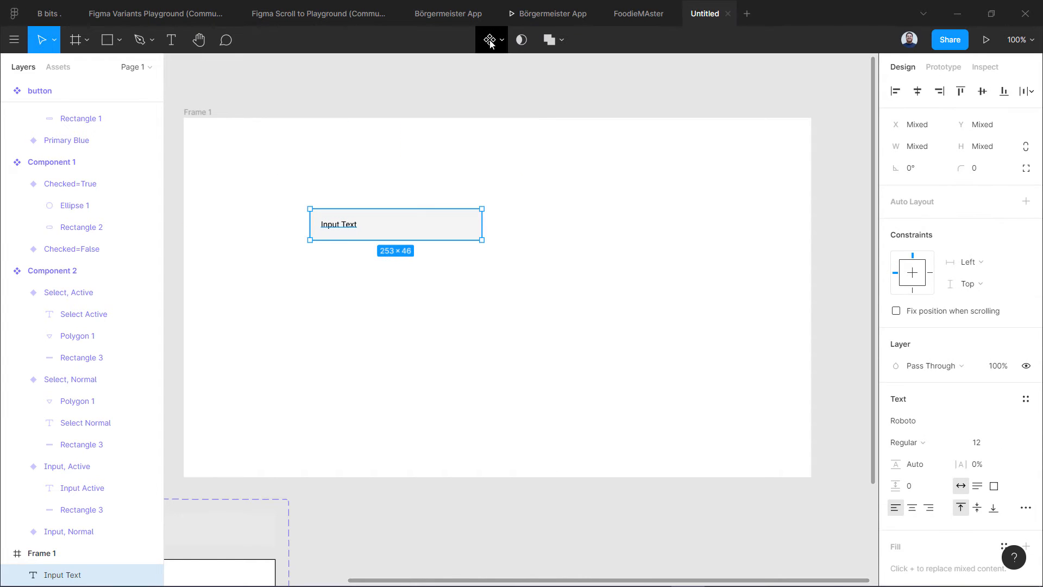
pyautogui.click(489, 41)
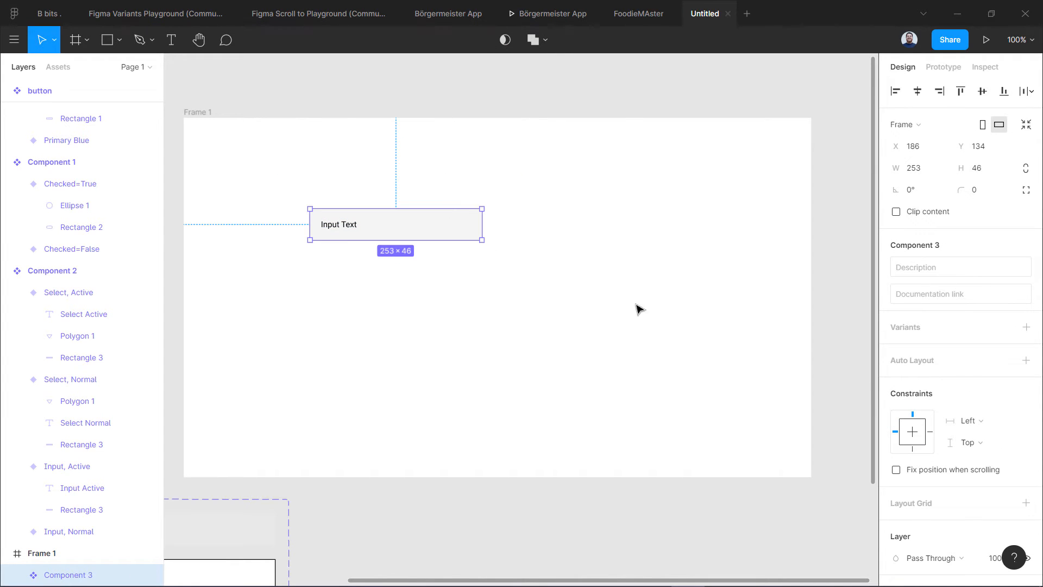
pyautogui.click(1026, 327)
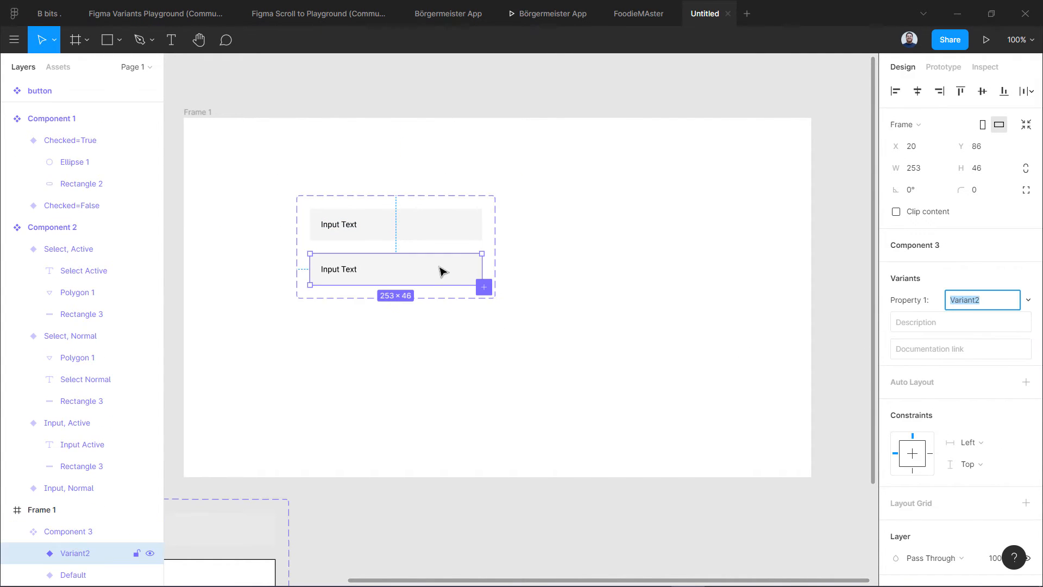
# Change the label of the second input variant to "Input Active"
pyautogui.click(350, 270)
pyautogui.doubleClick(349, 270)
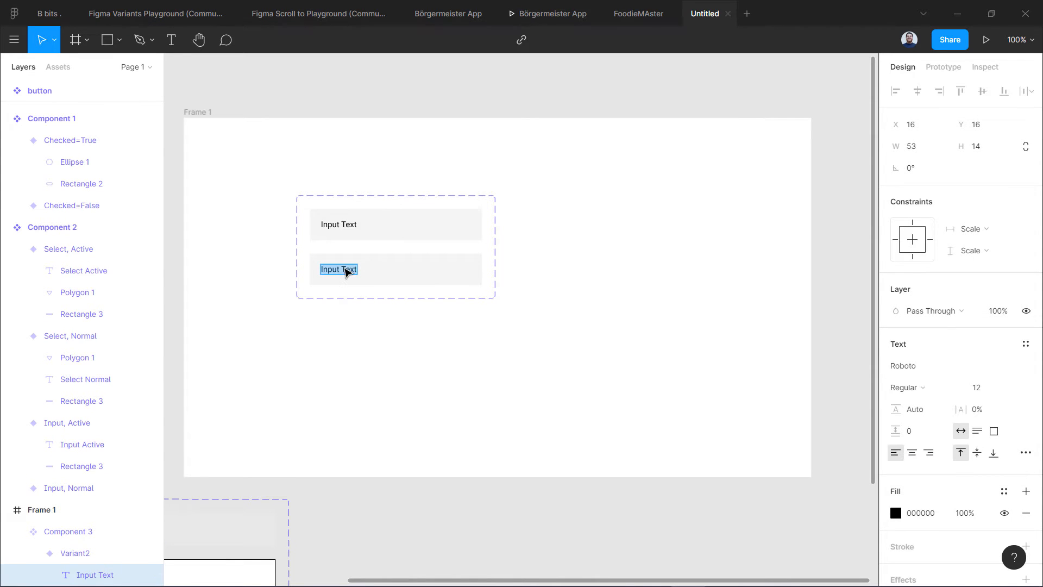
pyautogui.write('Input Active')
pyautogui.click(392, 275)
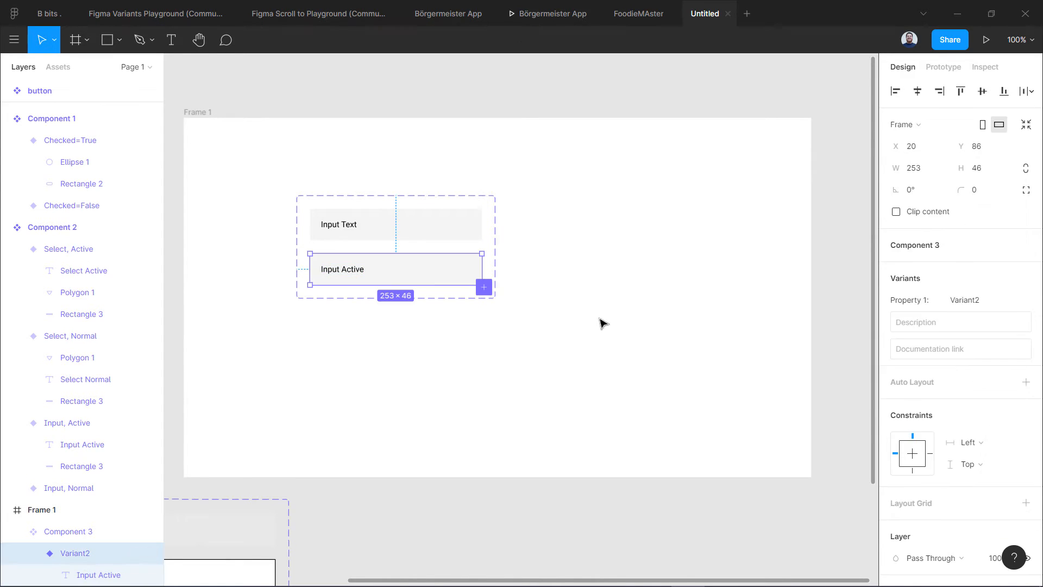
# Add a black stroke to the rectangle of the Input Active variant
pyautogui.scroll(-5, 913, 445)
pyautogui.click(897, 452)
pyautogui.click(897, 452)
pyautogui.doubleClick(380, 274)
pyautogui.click(1026, 398)
pyautogui.click(625, 332)
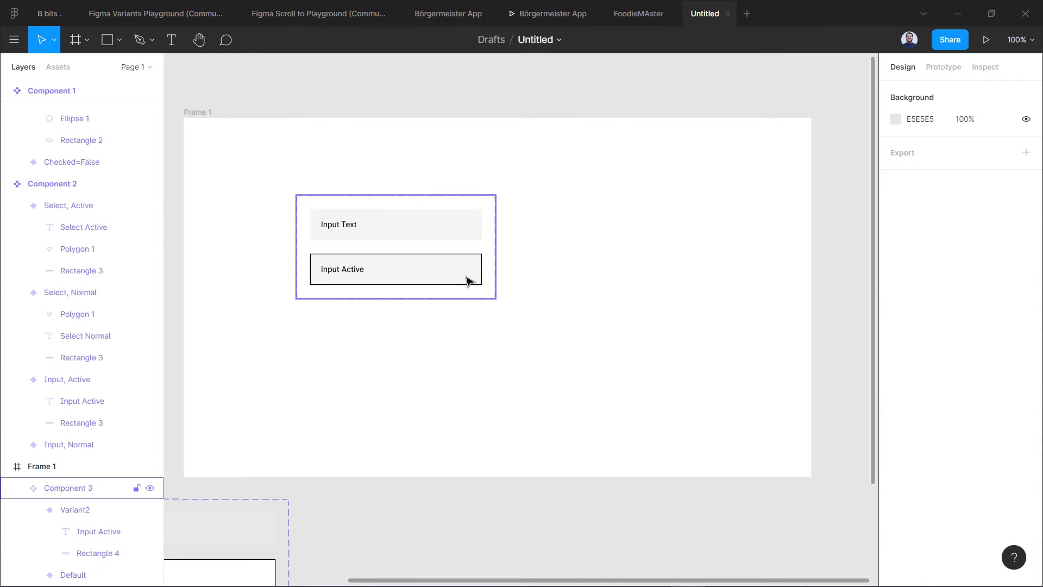
# Add a new variant property named Type to the input field component set
pyautogui.click(429, 198)
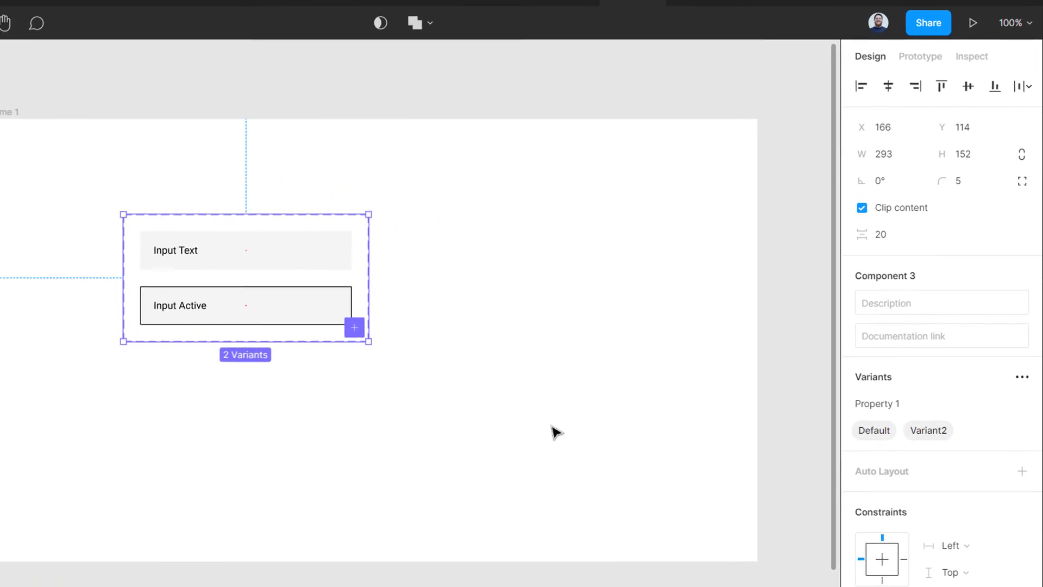
pyautogui.click(1022, 383)
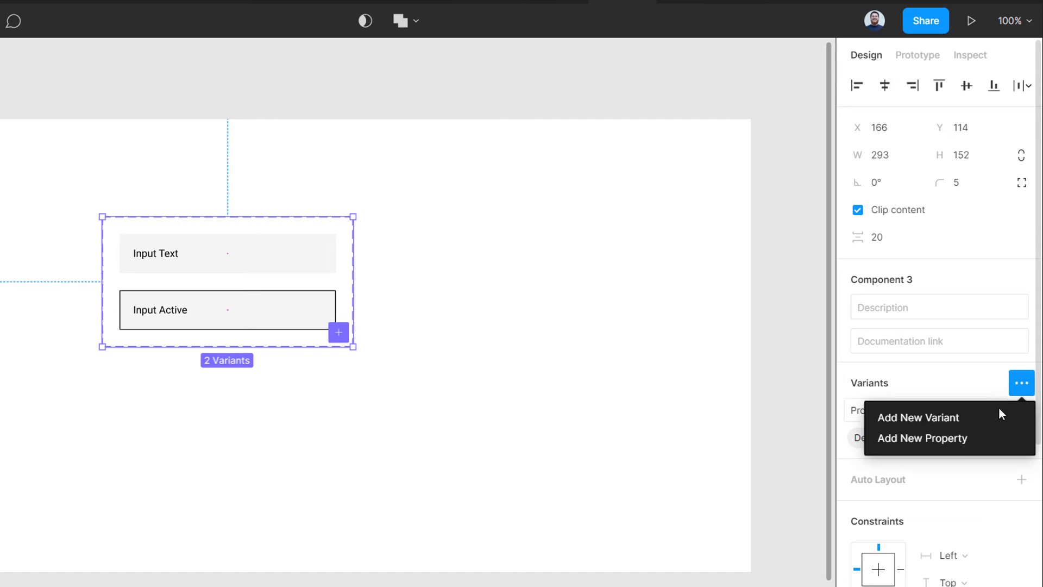
pyautogui.click(979, 434)
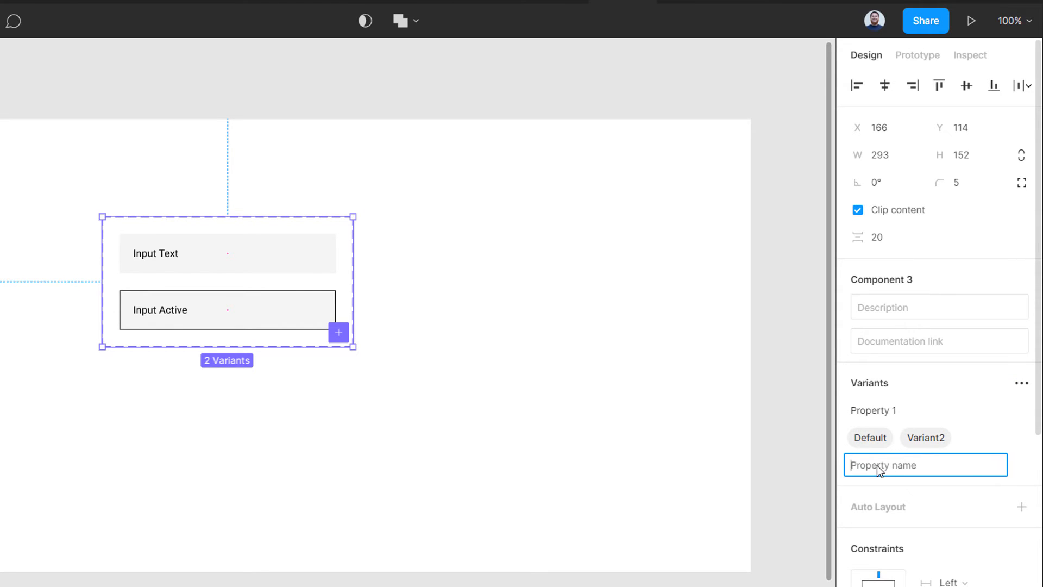
pyautogui.write('Type')
pyautogui.press('Return')
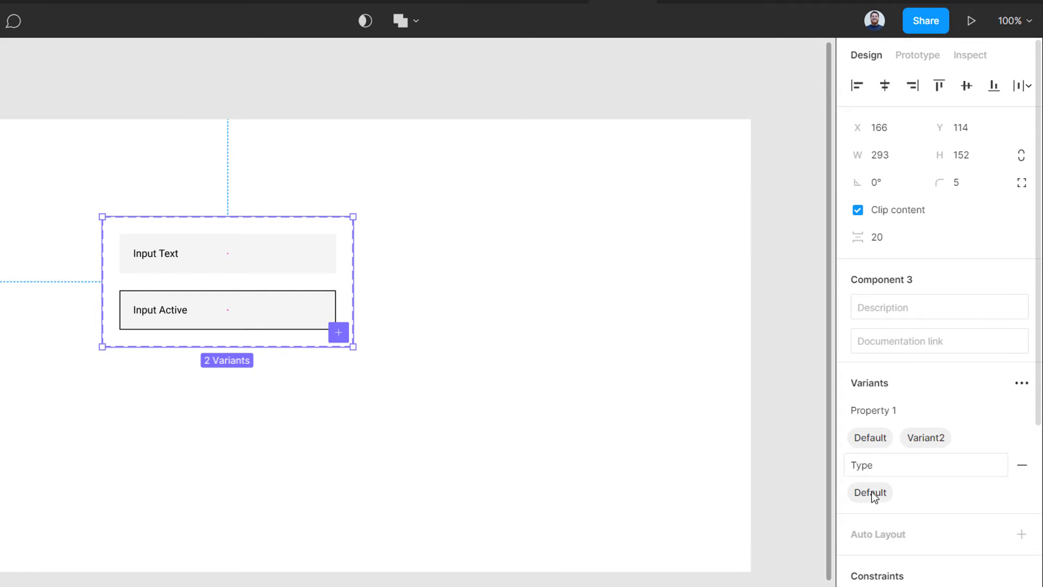
# Rename the input component set's Property 1 to State
pyautogui.click(883, 411)
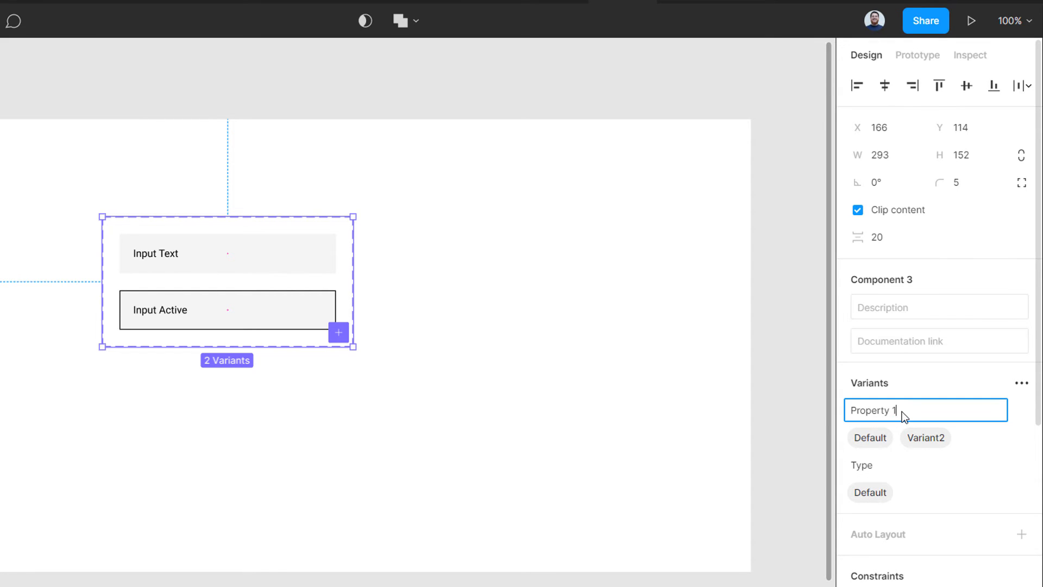
pyautogui.moveTo(905, 409); pyautogui.dragTo(828, 414)
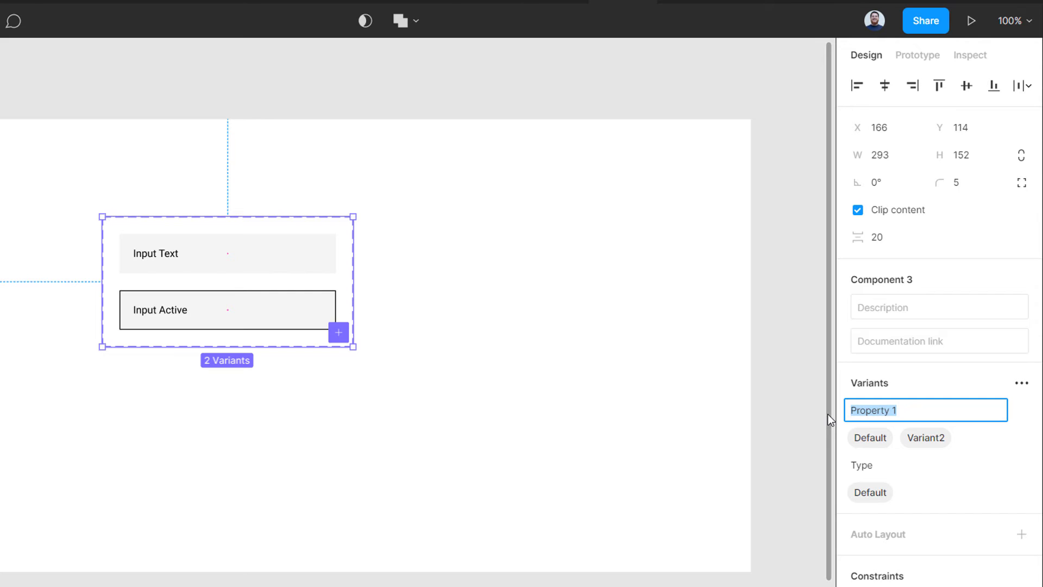
pyautogui.write('State')
pyautogui.press('Return')
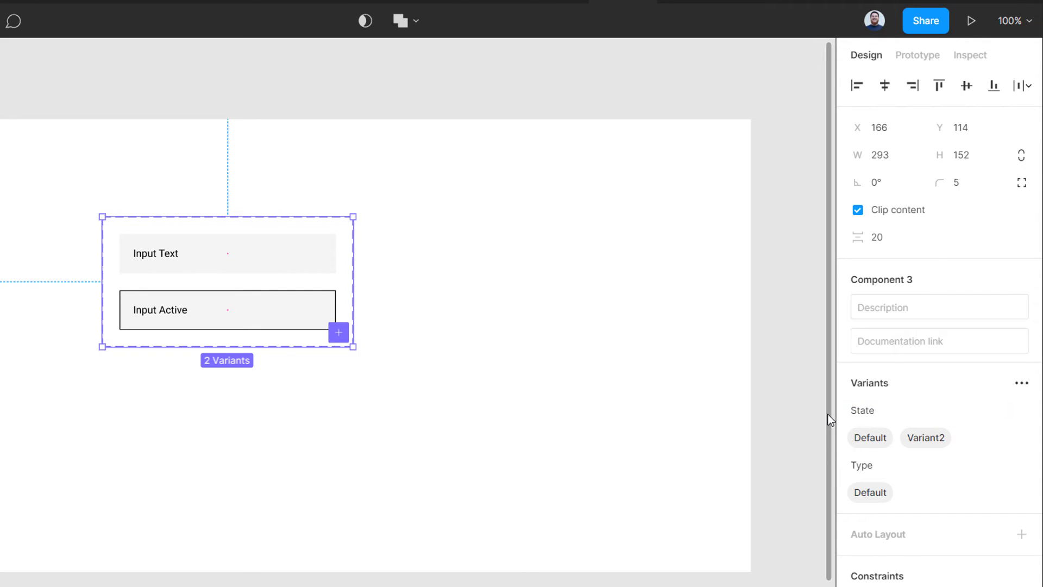
# Give both input field variants a new Type value named Text Input
pyautogui.click(287, 264)
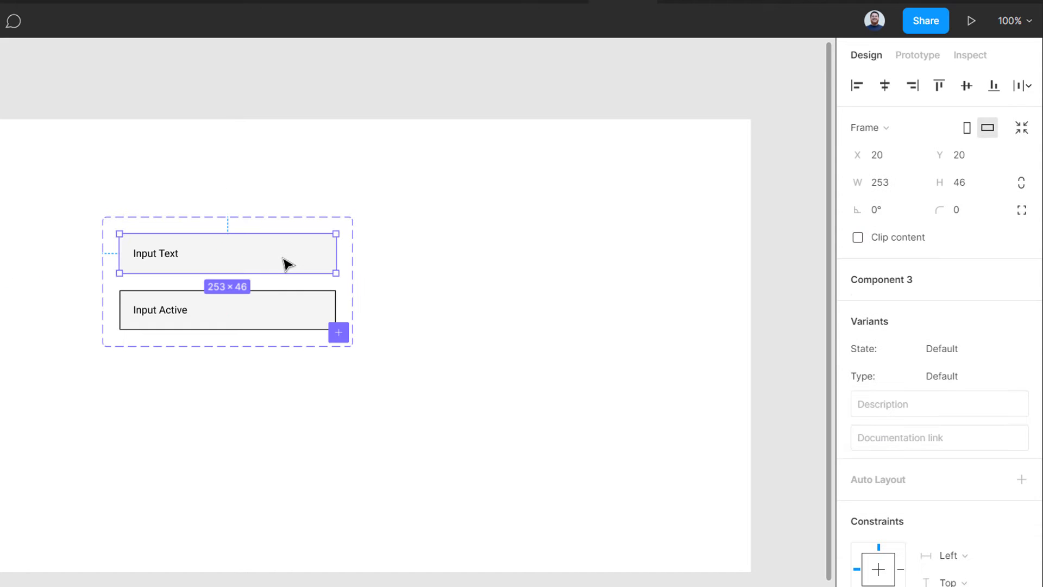
pyautogui.keyDown('shift'); pyautogui.click(285, 303); pyautogui.keyUp('shift')
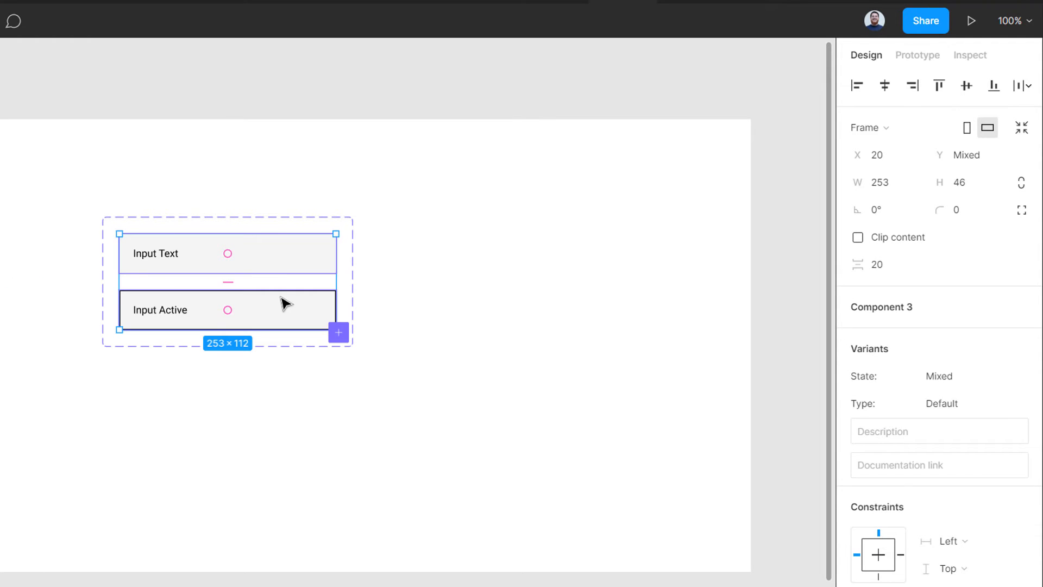
pyautogui.click(1019, 376)
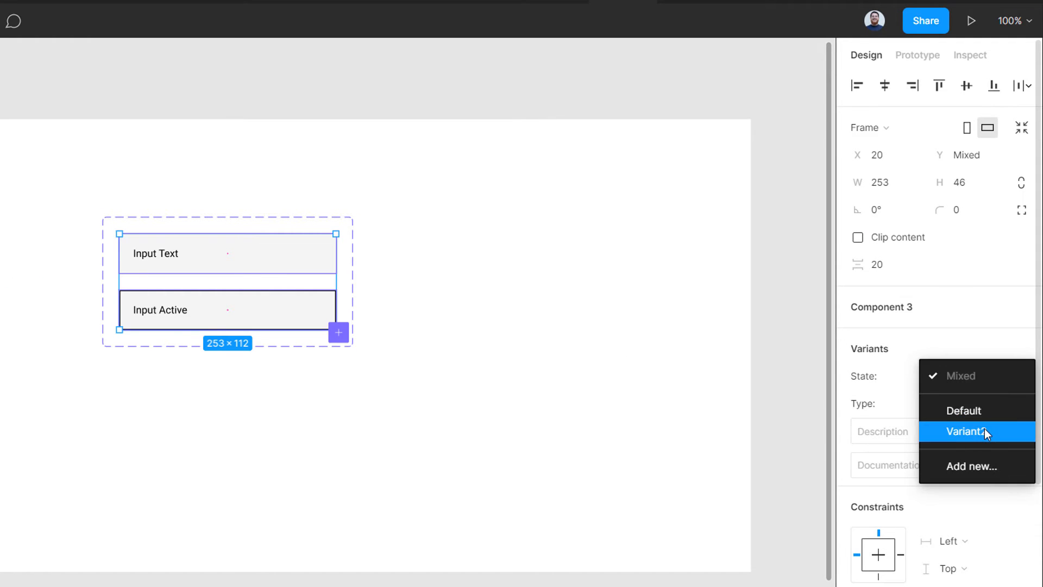
pyautogui.click(880, 415)
pyautogui.click(1021, 406)
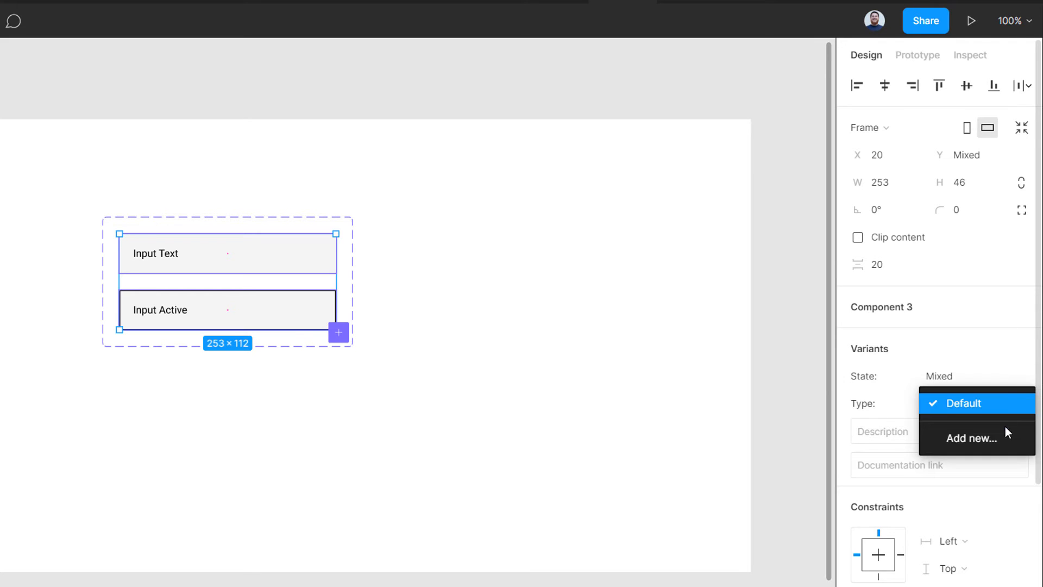
pyautogui.click(998, 438)
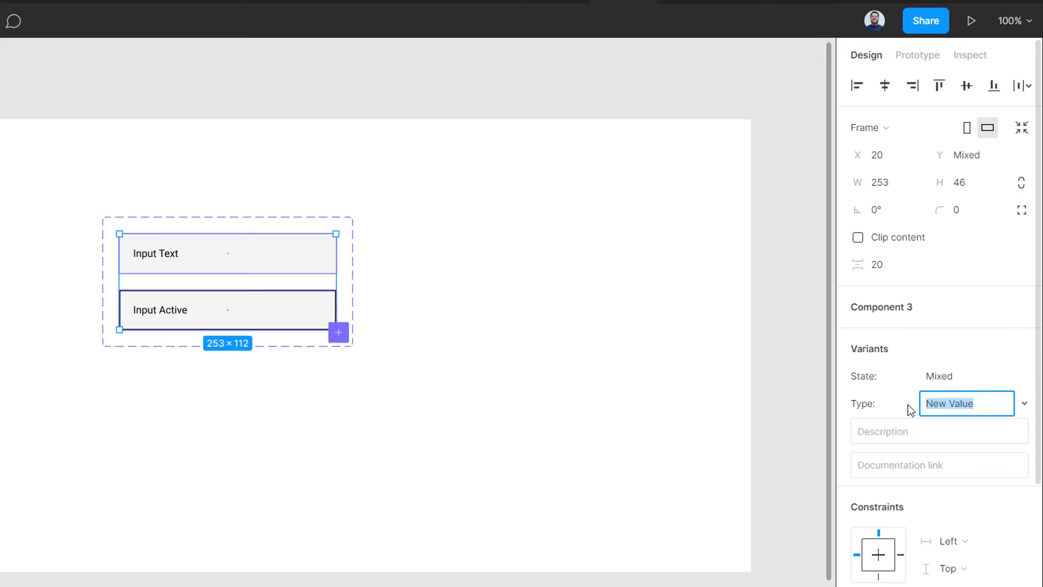
pyautogui.press('BackSpace')
pyautogui.write('Text Input')
pyautogui.press('Return')
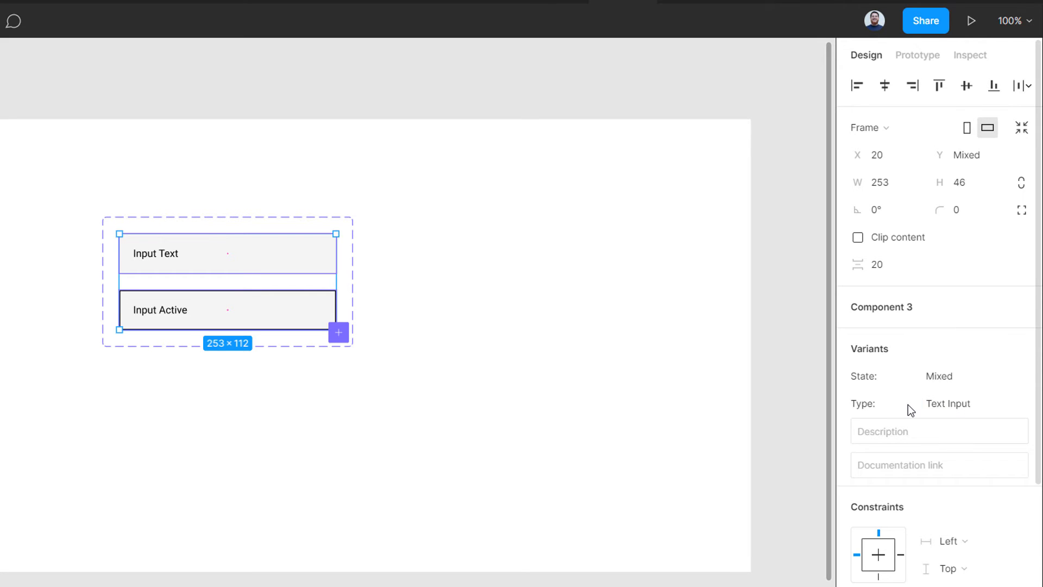
pyautogui.click(494, 339)
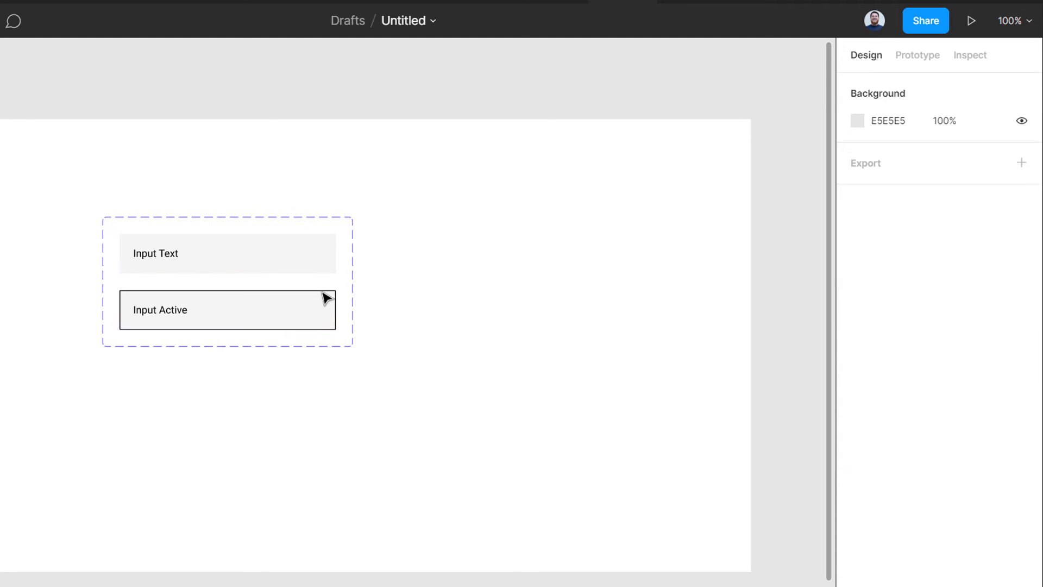
# Set the State value of the Input Text variant to Normal
pyautogui.click(278, 267)
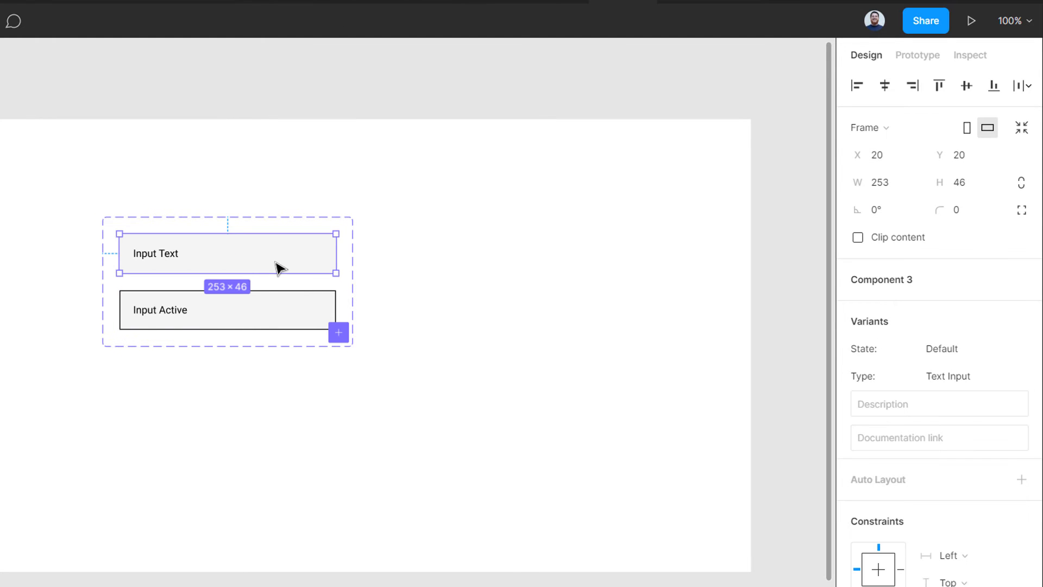
pyautogui.click(982, 351)
pyautogui.write('Normal')
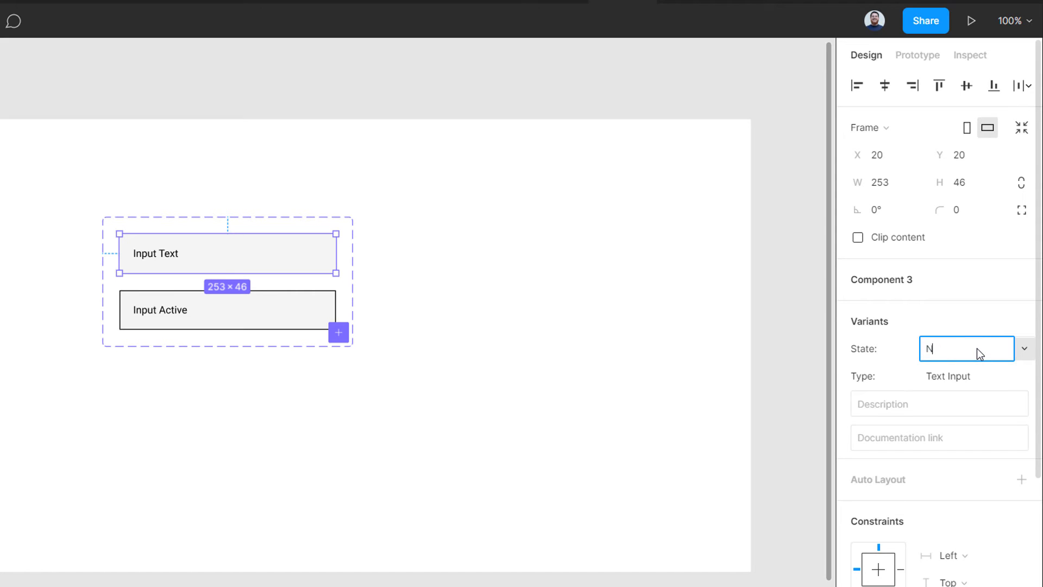
pyautogui.press('Return')
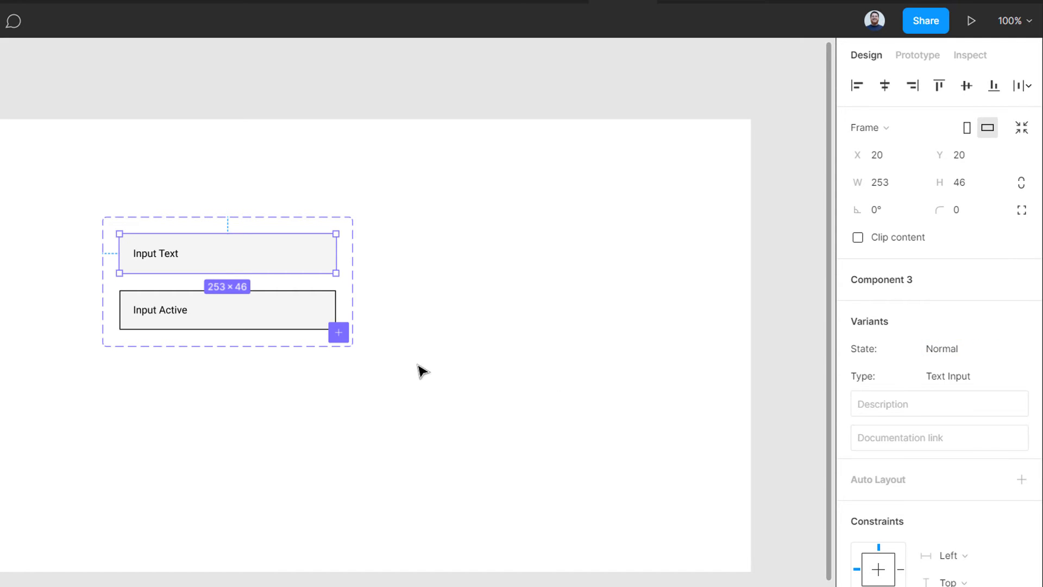
# Set the State value of the Input Active variant to Active
pyautogui.click(275, 308)
pyautogui.click(943, 352)
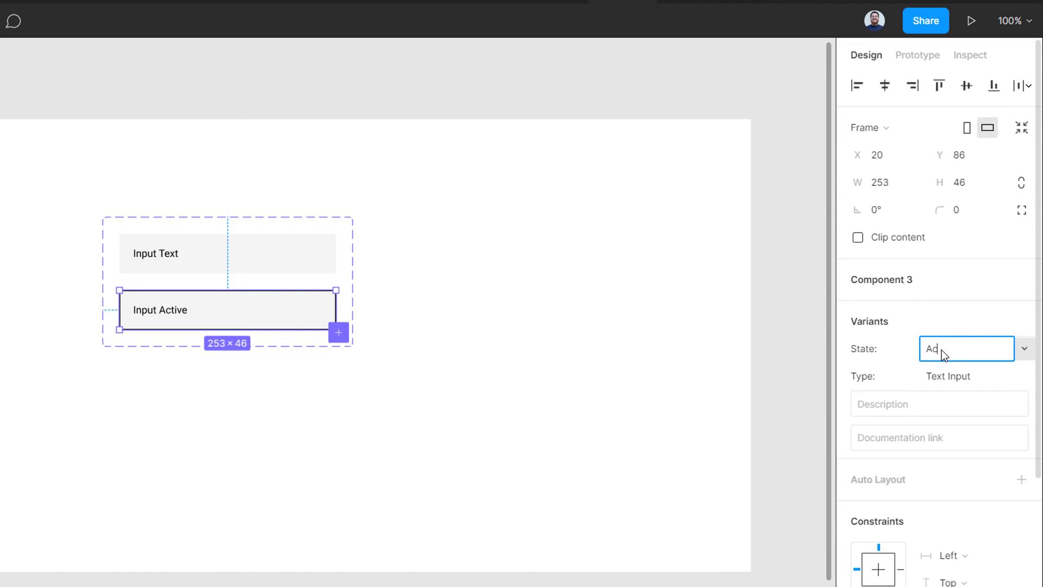
pyautogui.write('Active')
pyautogui.press('Return')
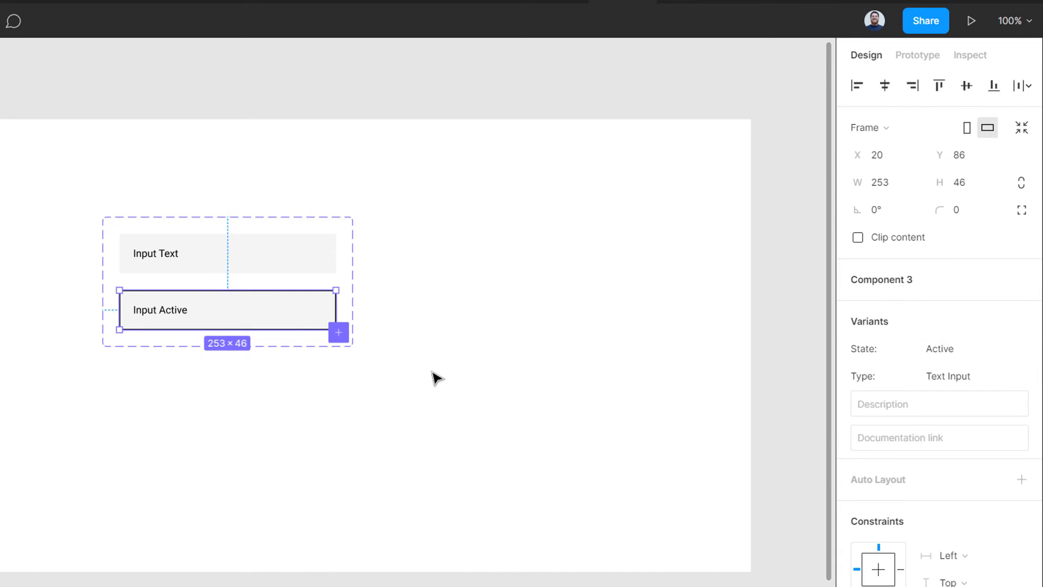
# Add a third variant to the input field component set
pyautogui.click(312, 375)
pyautogui.click(201, 223)
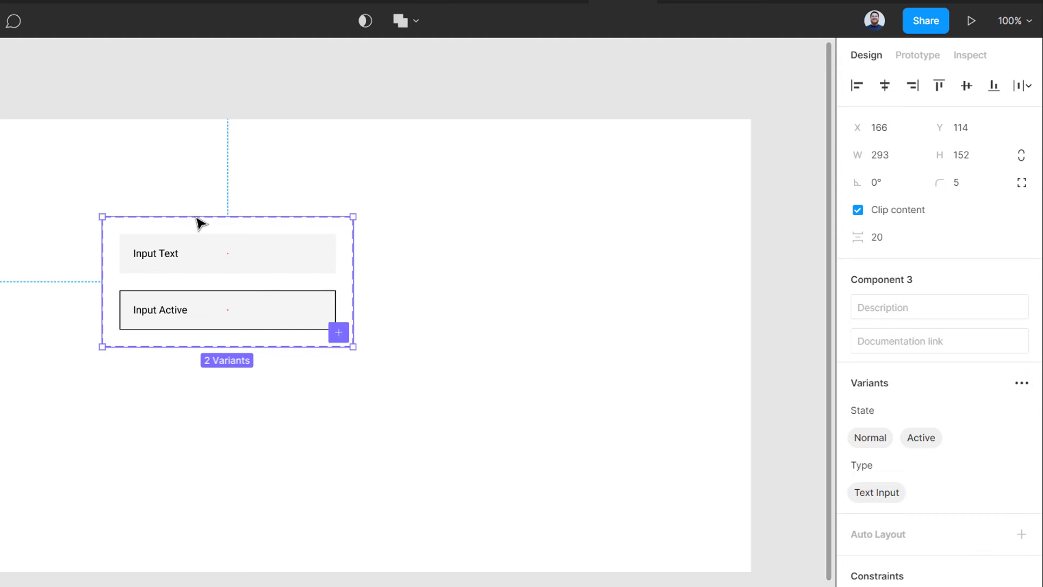
pyautogui.click(338, 332)
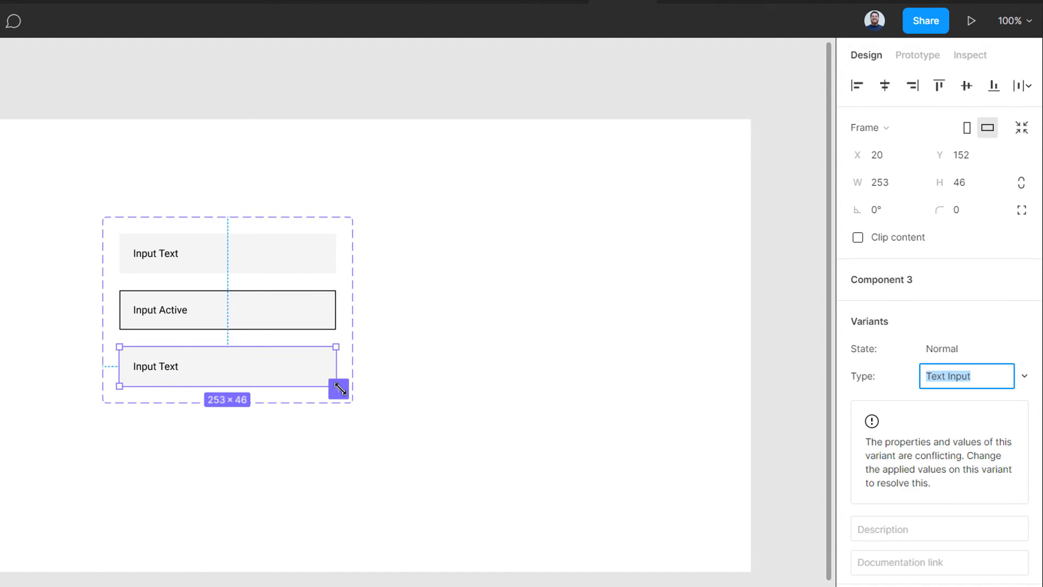
pyautogui.click(266, 368)
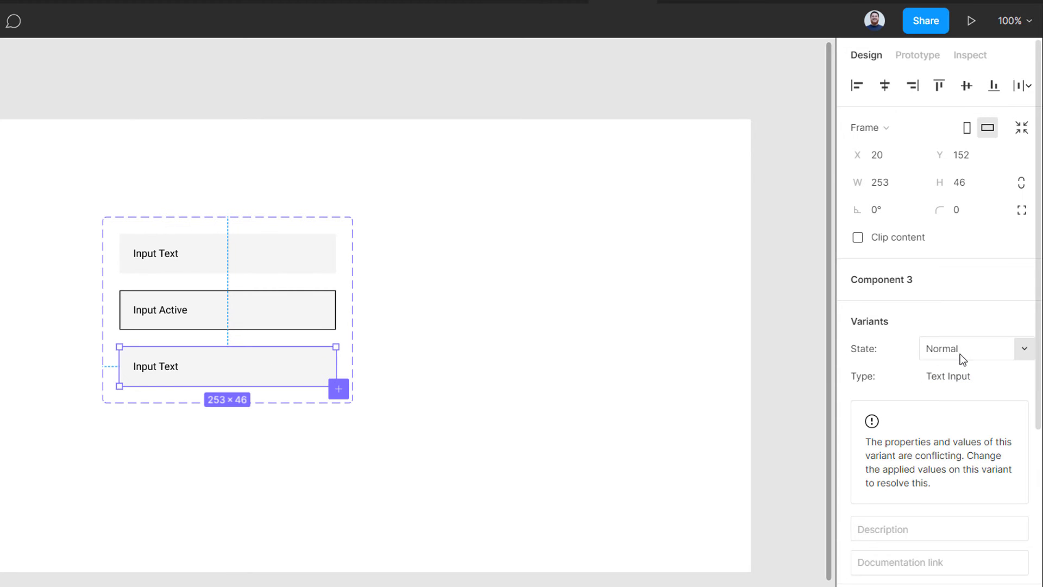
# Give the third input variant a new Type value named Dropdown
pyautogui.click(962, 378)
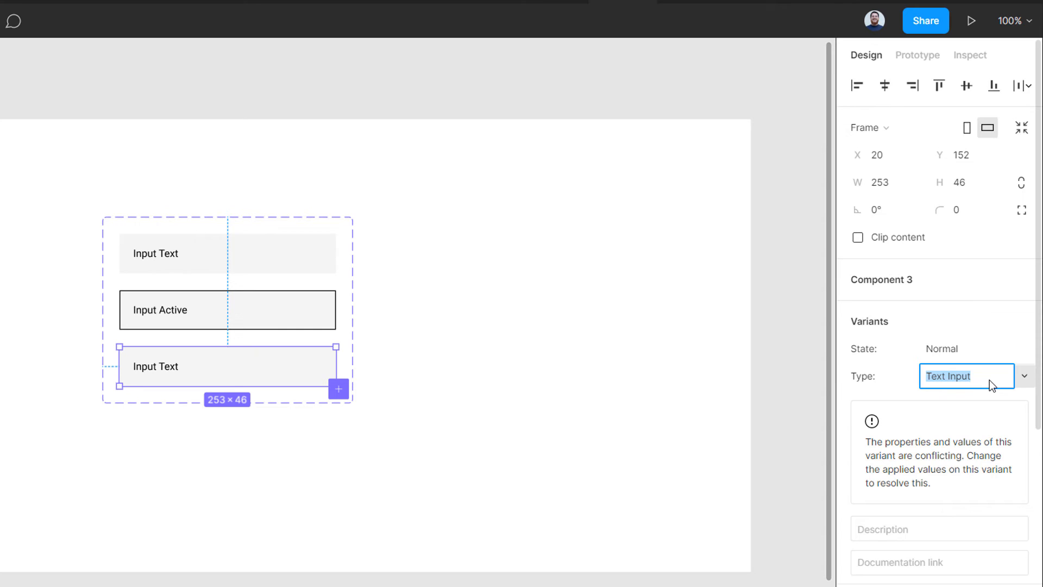
pyautogui.click(1024, 376)
pyautogui.click(996, 409)
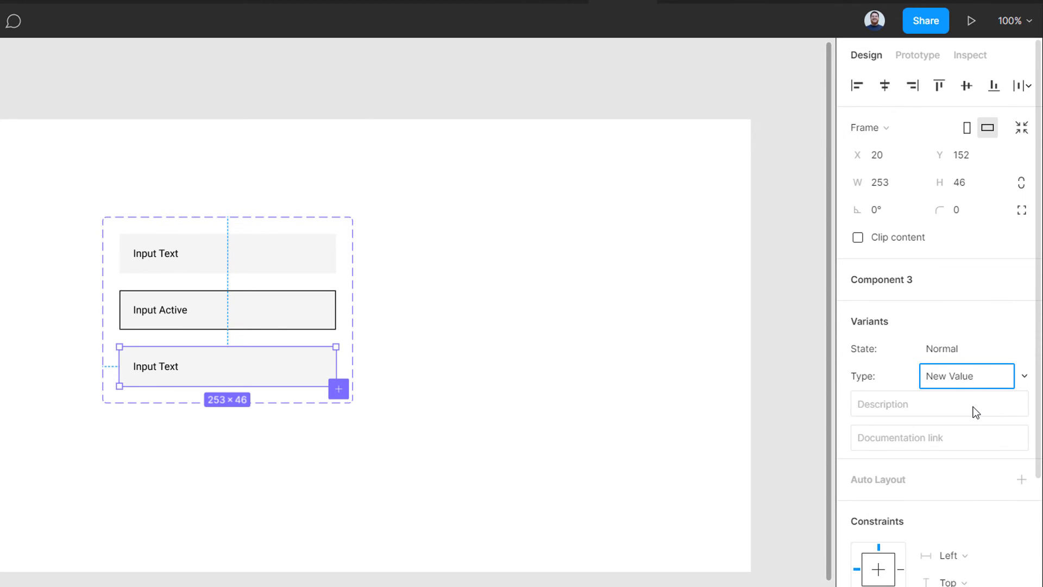
pyautogui.press('BackSpace')
pyautogui.press('BackSpace')
pyautogui.press('BackSpace')
pyautogui.press('BackSpace')
pyautogui.press('BackSpace')
pyautogui.press('BackSpace')
pyautogui.press('BackSpace')
pyautogui.press('BackSpace')
pyautogui.write('Dropdown')
pyautogui.press('Return')
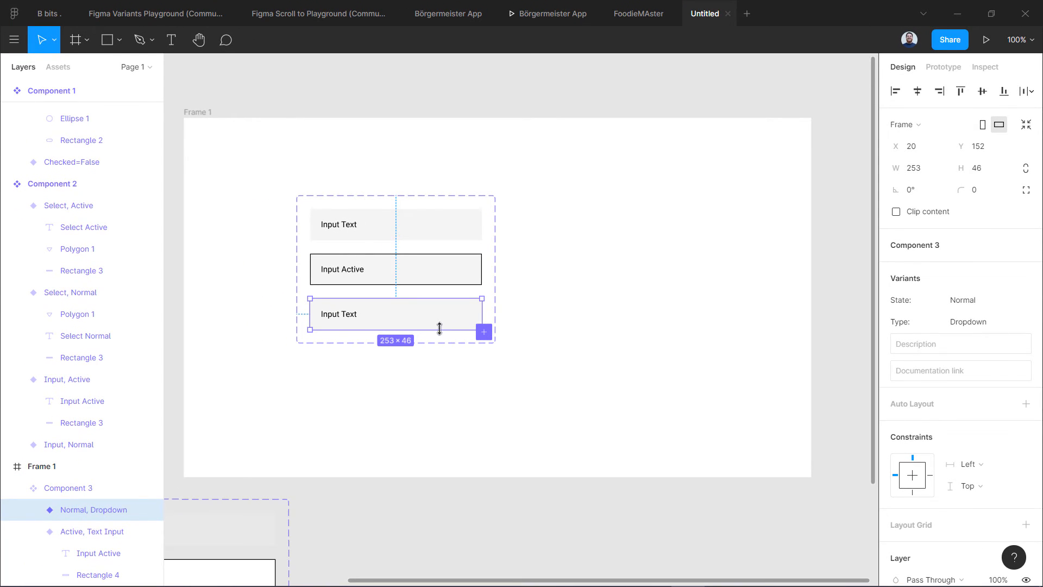
# Draw a triangle about 23 × 23 near the right end of the Dropdown variant and rotate it 180° to point down
pyautogui.doubleClick(379, 312)
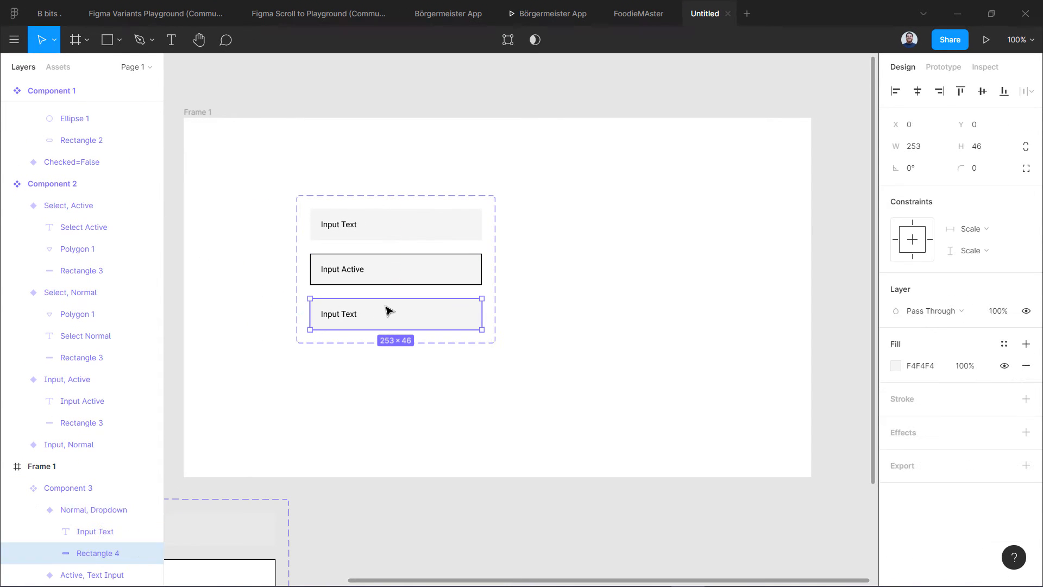
pyautogui.click(119, 39)
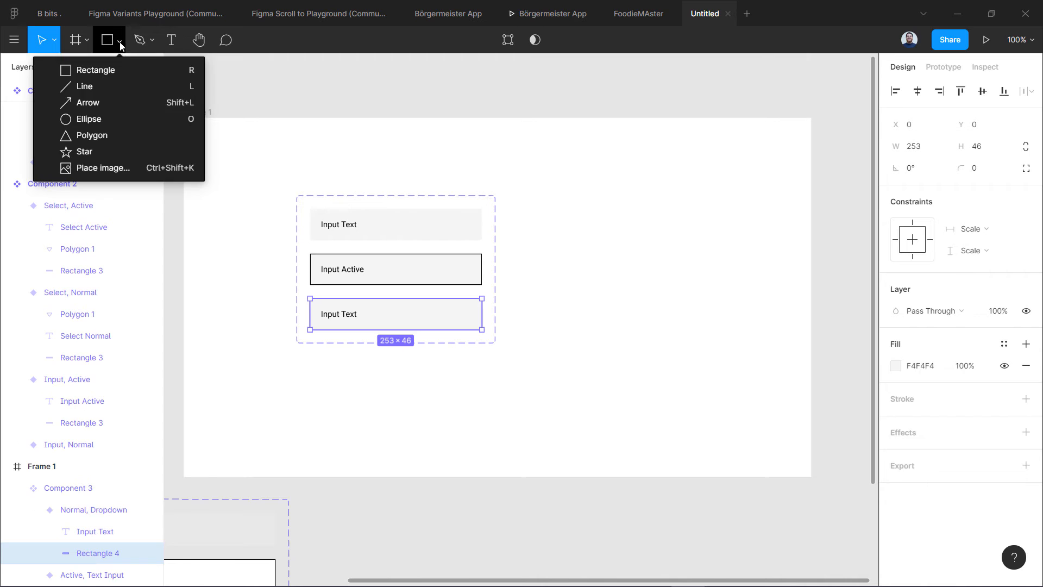
pyautogui.click(92, 135)
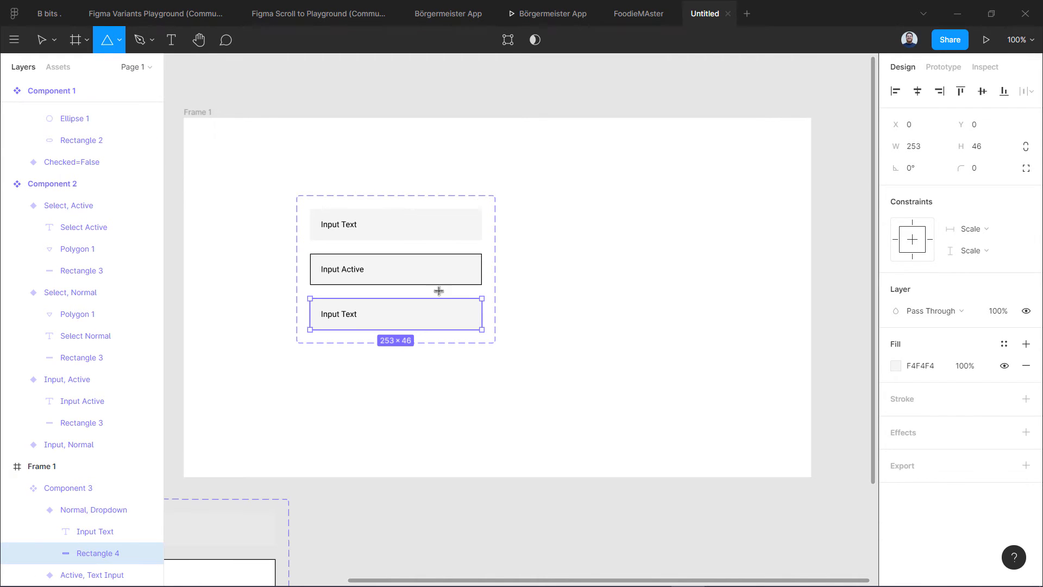
pyautogui.moveTo(459, 311)
pyautogui.mouseDown()
pyautogui.moveTo(475, 328)
pyautogui.moveTo(455, 326)
pyautogui.moveTo(467, 321)
pyautogui.mouseUp()
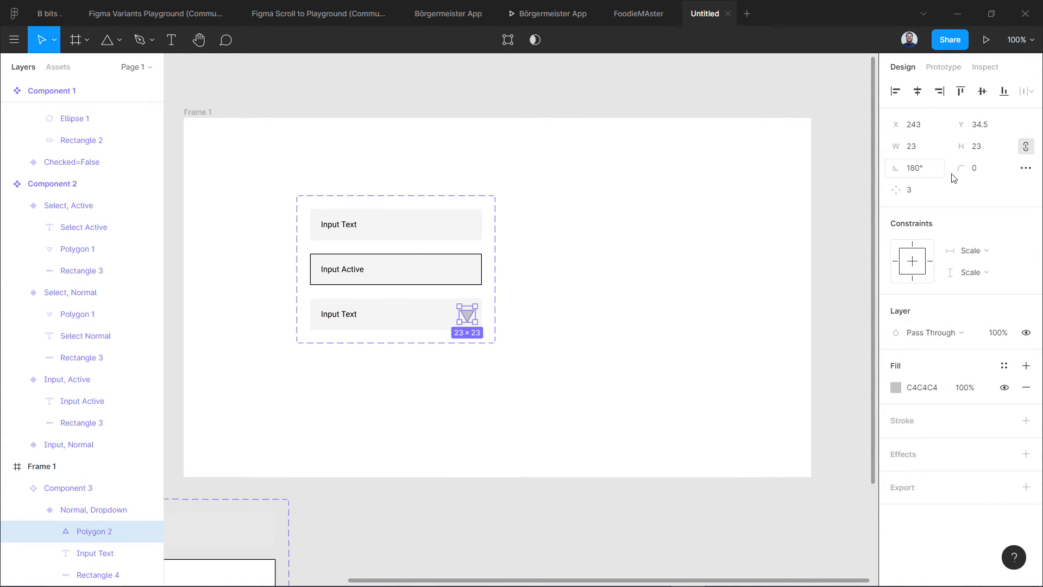
# Set the corner radius of the dropdown triangle to 1
pyautogui.click(976, 171)
pyautogui.write('1')
pyautogui.press('Return')
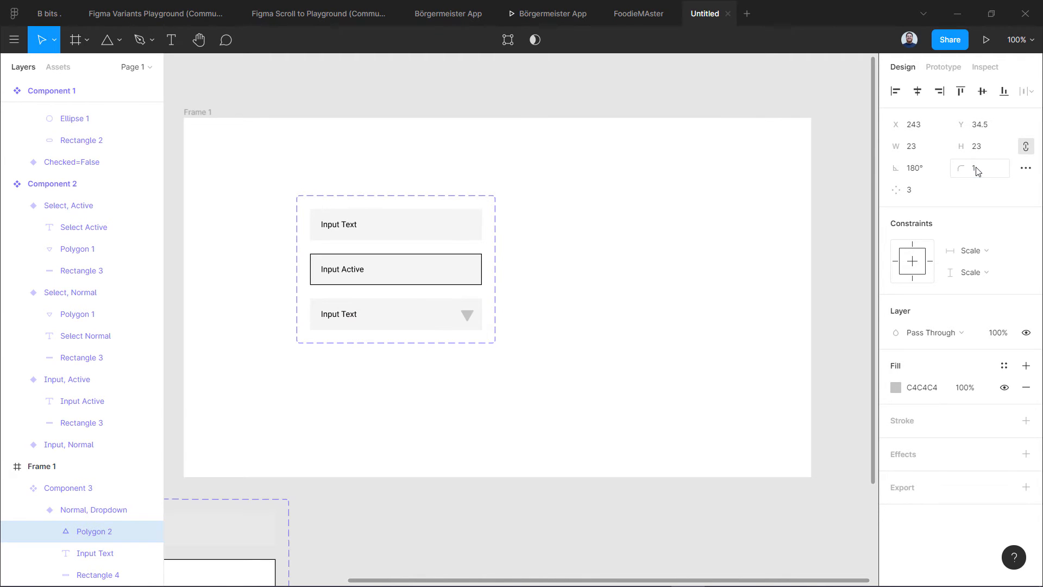
# Change the Dropdown variant's label text to Select Normal
pyautogui.doubleClick(345, 319)
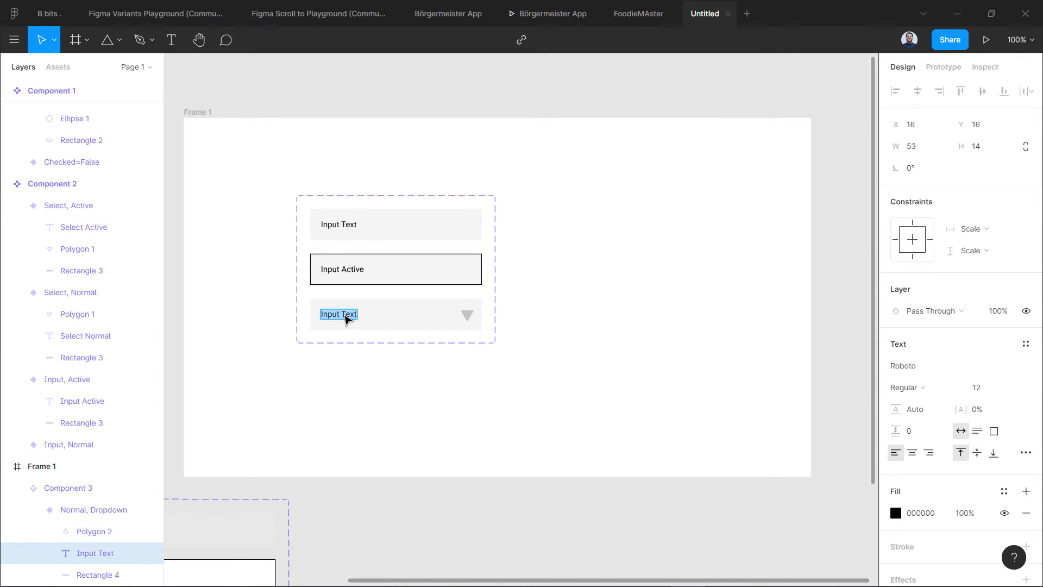
pyautogui.write('Select Te')
pyautogui.press('BackSpace')
pyautogui.write('Normal')
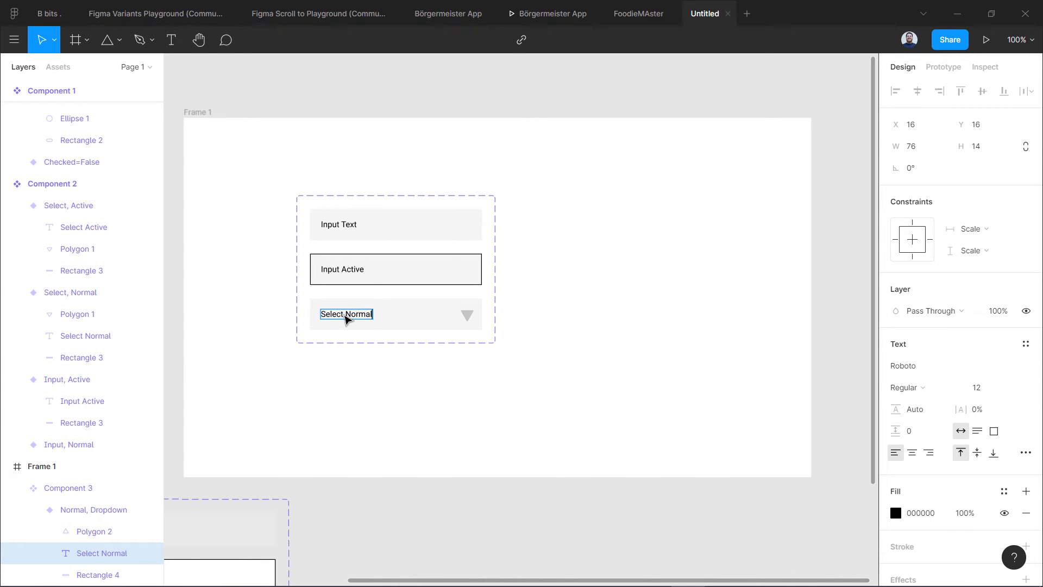
pyautogui.press('Escape')
pyautogui.press('Escape')
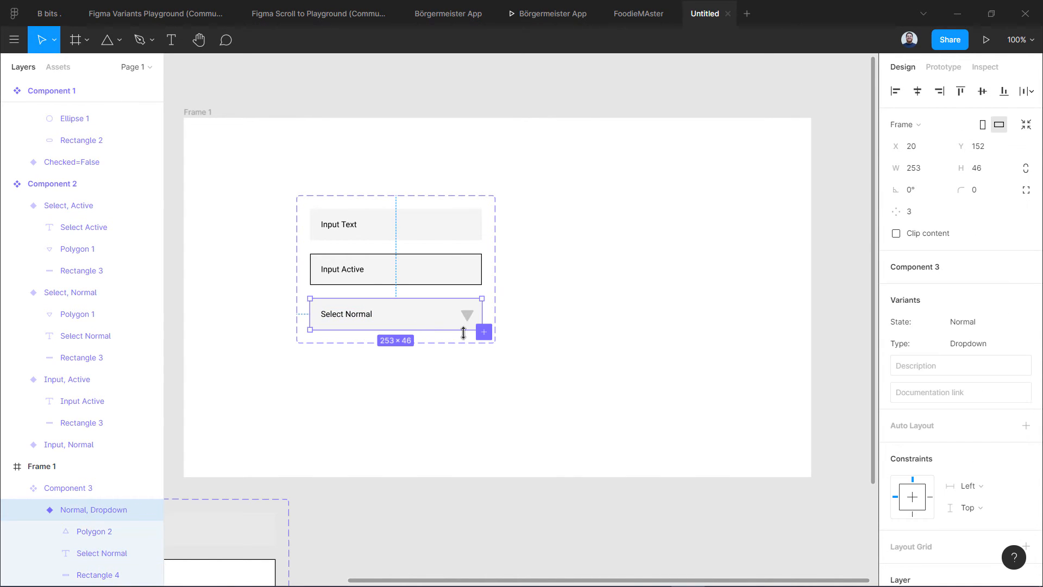
pyautogui.click(401, 381)
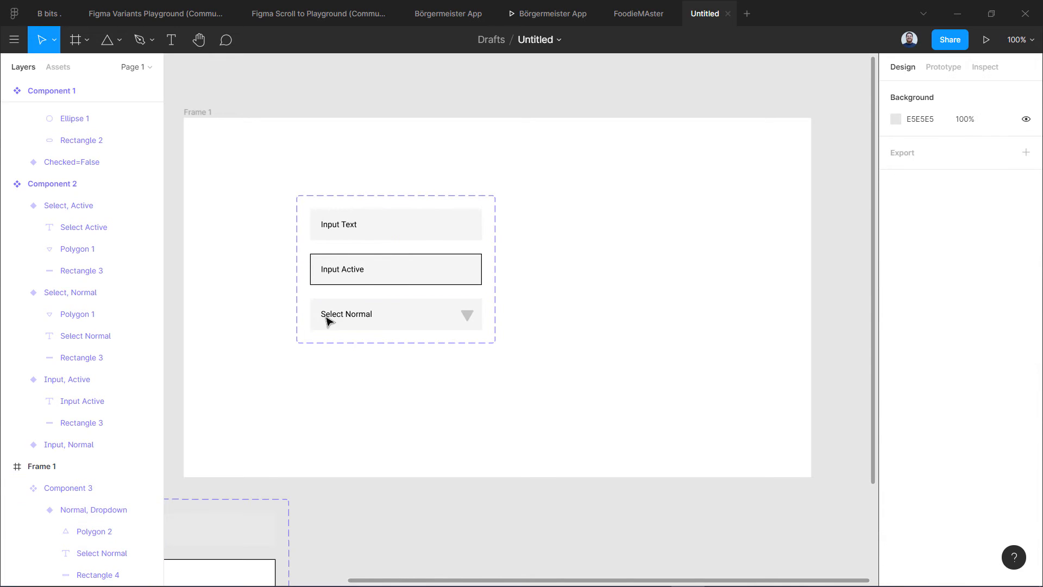
# Add a fourth variant to the input component set and paste a copy of the Select Normal variant's triangle into it
pyautogui.click(307, 202)
pyautogui.click(484, 332)
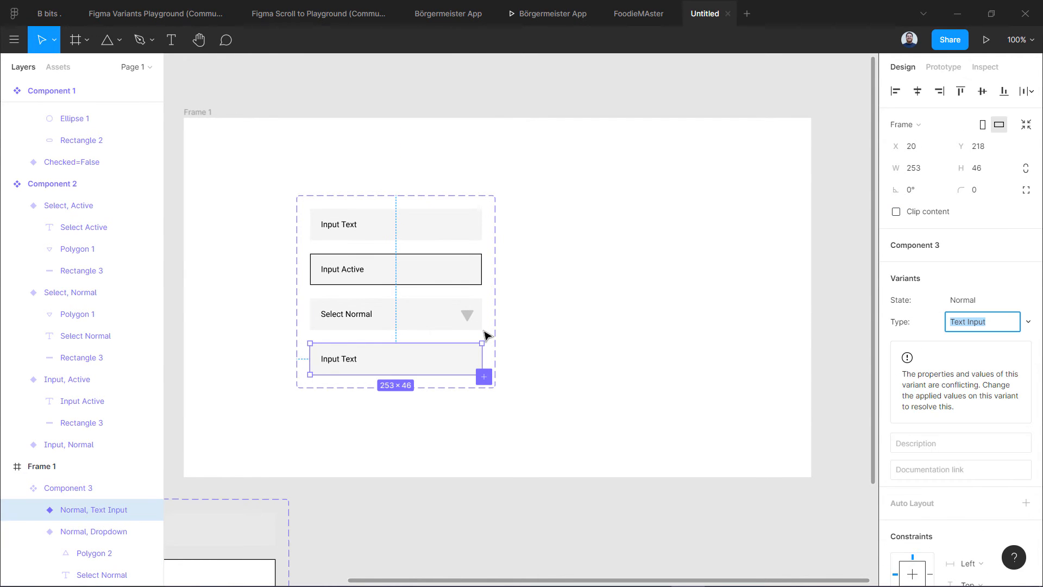
pyautogui.doubleClick(468, 320)
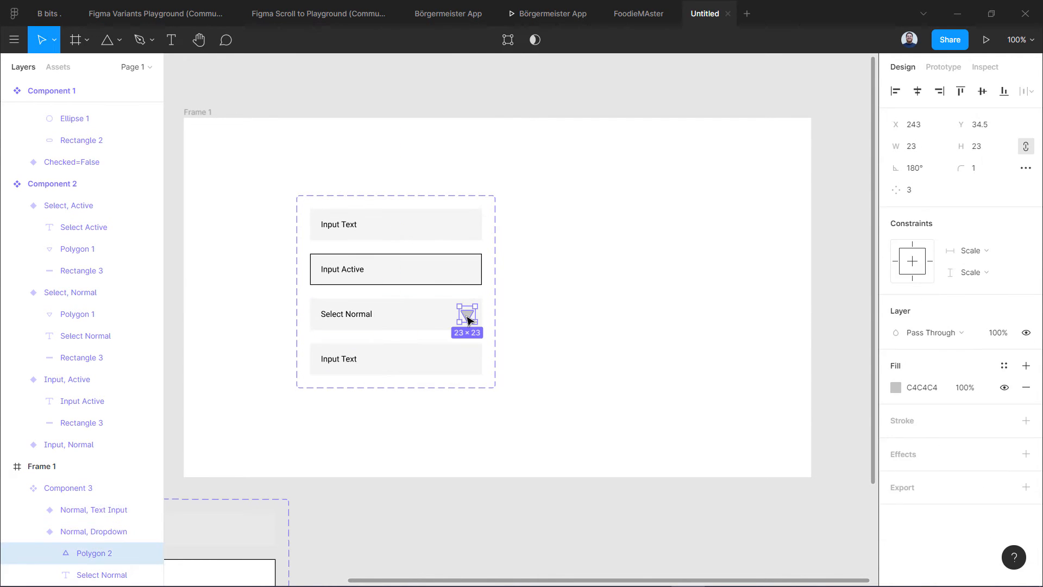
pyautogui.click(424, 362)
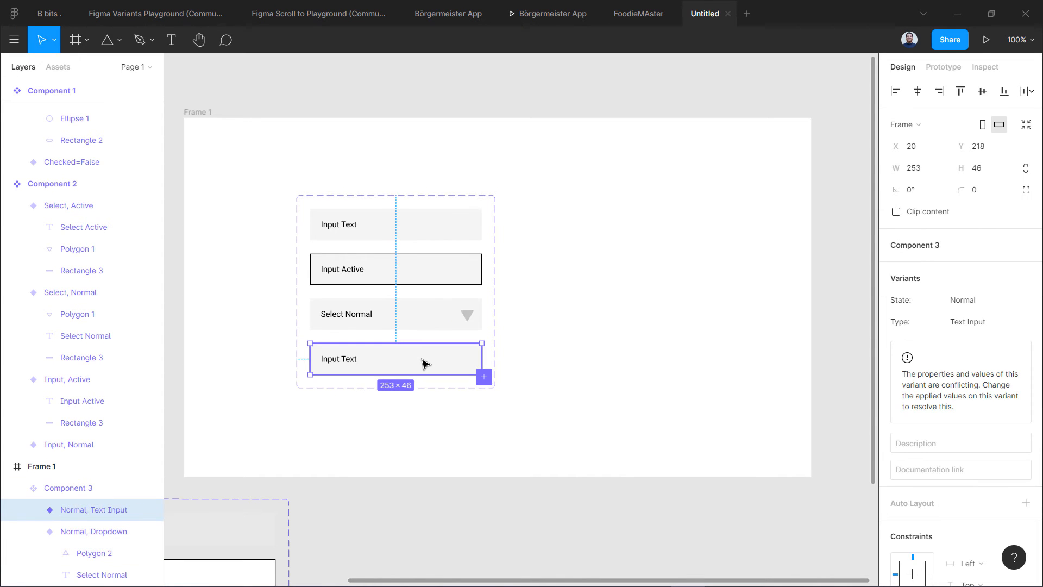
pyautogui.hotkey('ctrl', 'v')
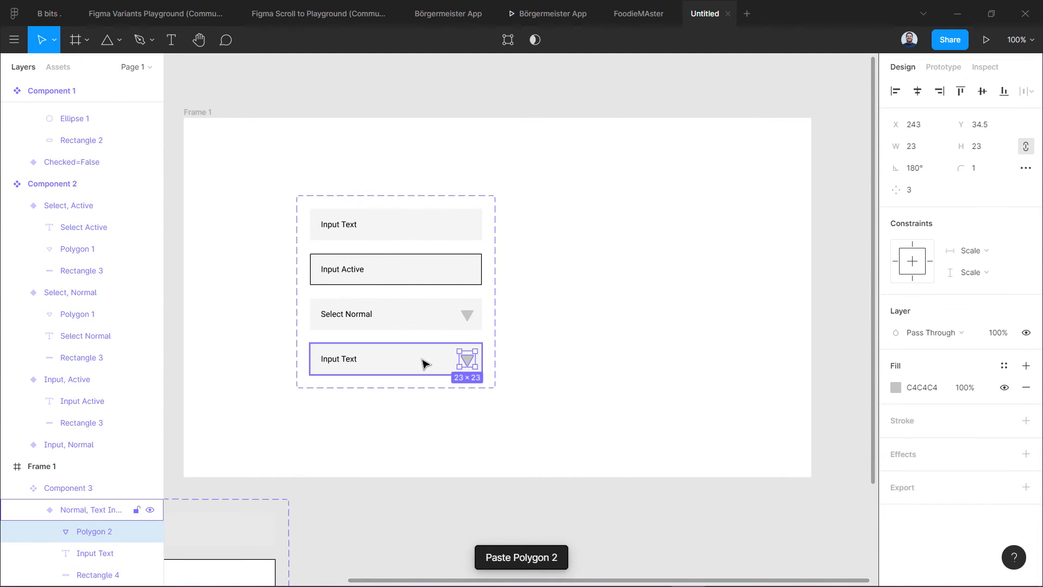
# Change the fourth variant's label text to Select Active
pyautogui.click(347, 361)
pyautogui.doubleClick(346, 364)
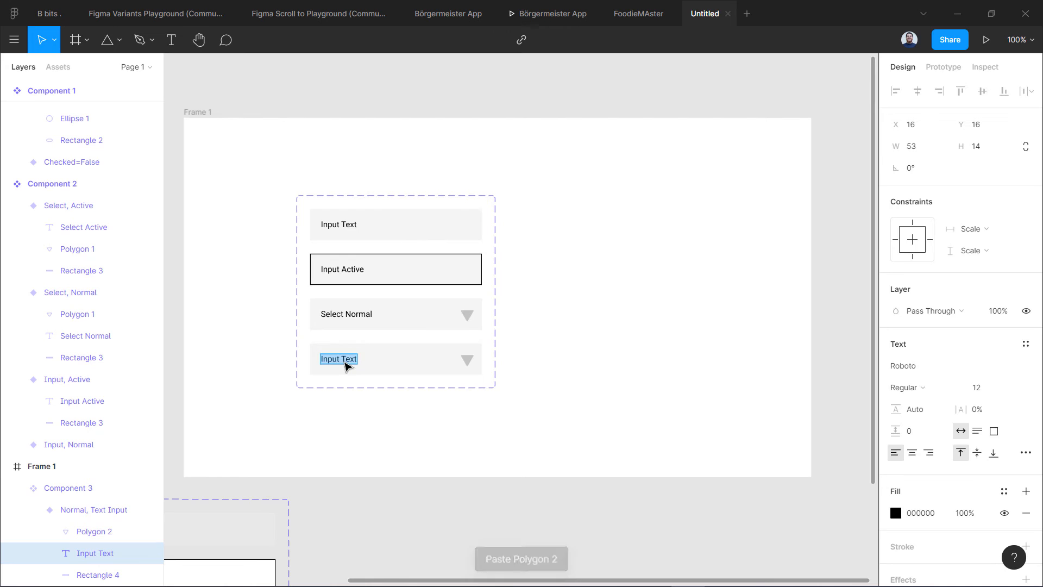
pyautogui.write('Select')
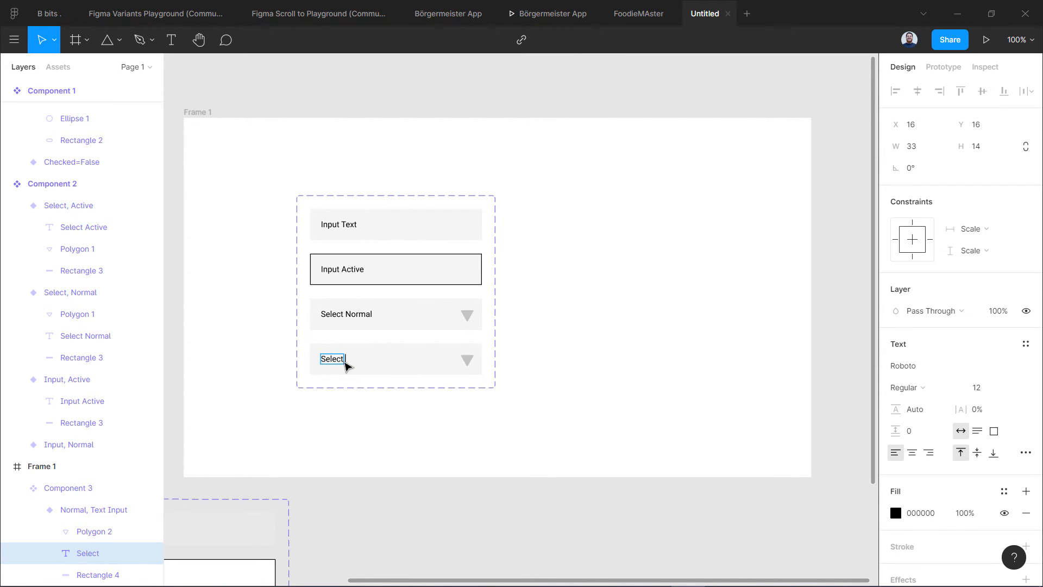
pyautogui.write(' Active')
pyautogui.press('Return')
pyautogui.press('BackSpace')
pyautogui.press('Escape')
pyautogui.press('Escape')
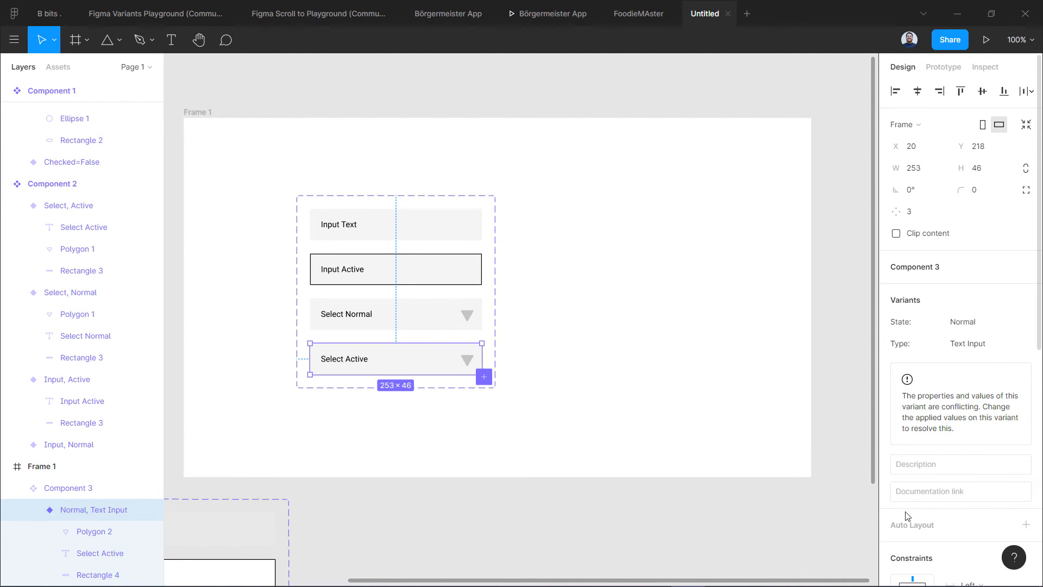
# Fill the Select Active variant's background rectangle with white FFFFFF and add a black 1 px inside stroke
pyautogui.scroll(-4, 906, 515)
pyautogui.doubleClick(410, 360)
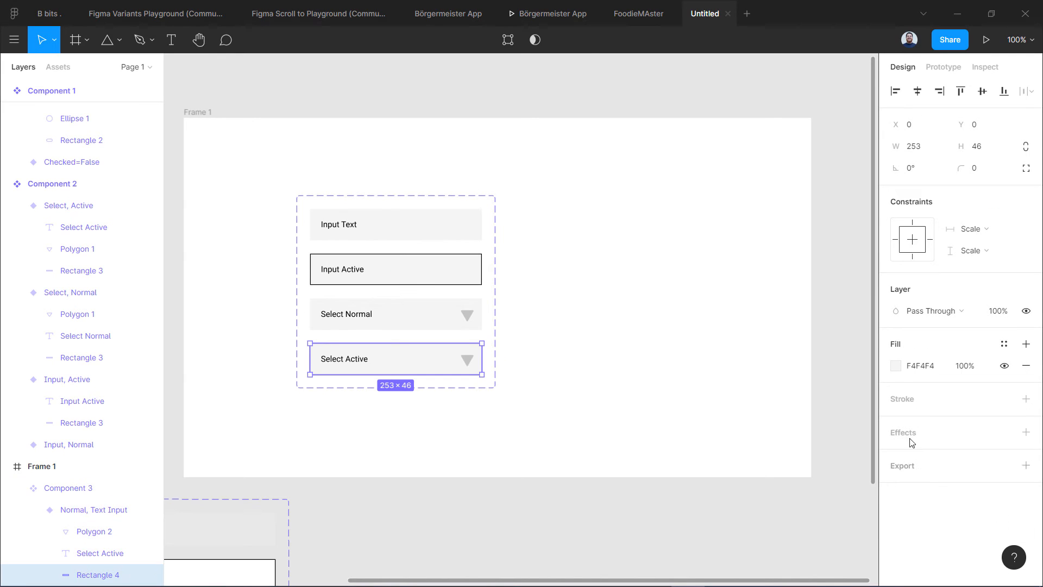
pyautogui.click(895, 366)
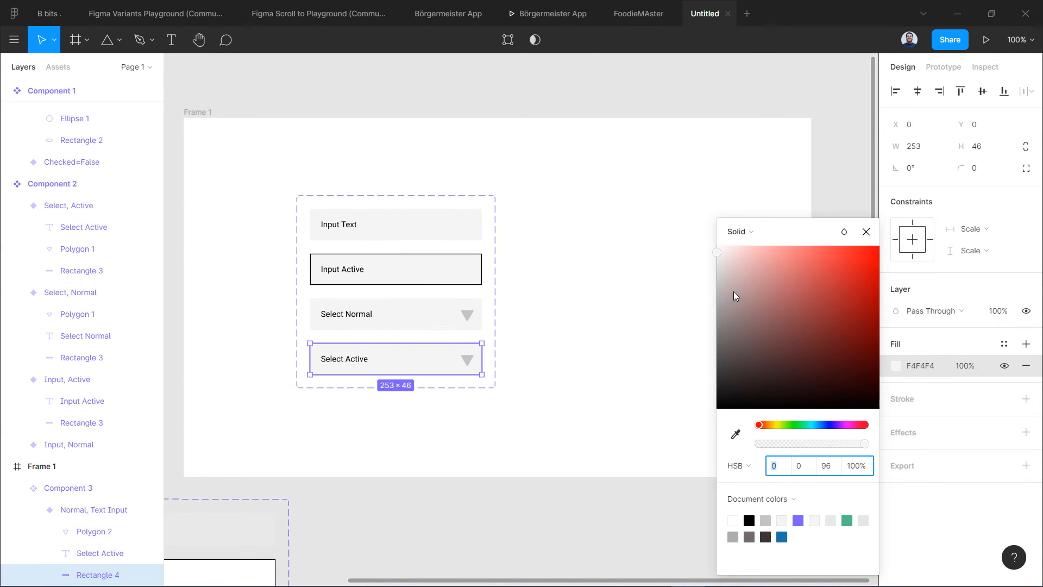
pyautogui.moveTo(734, 296); pyautogui.dragTo(694, 230)
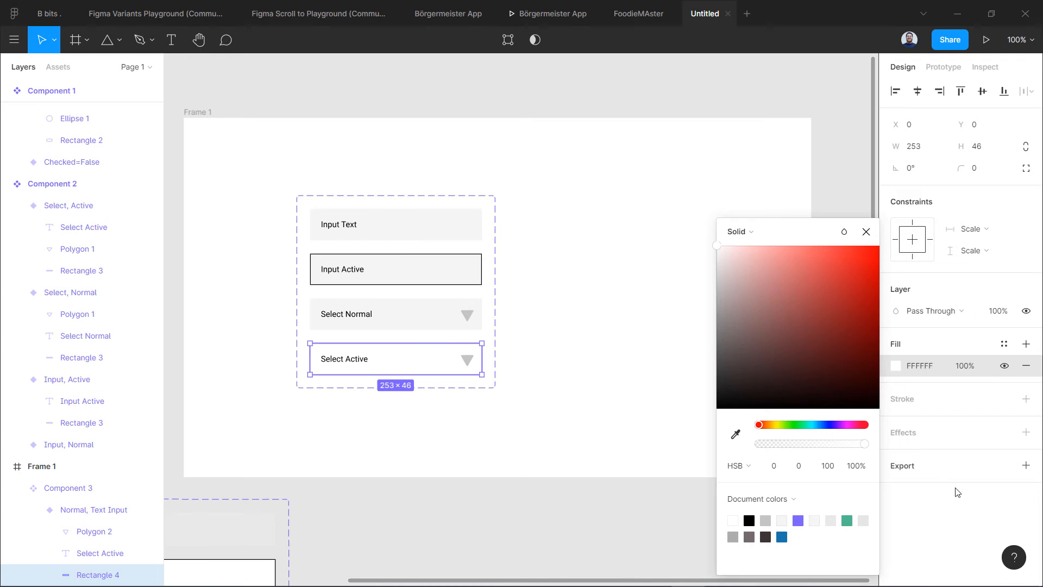
pyautogui.click(1026, 399)
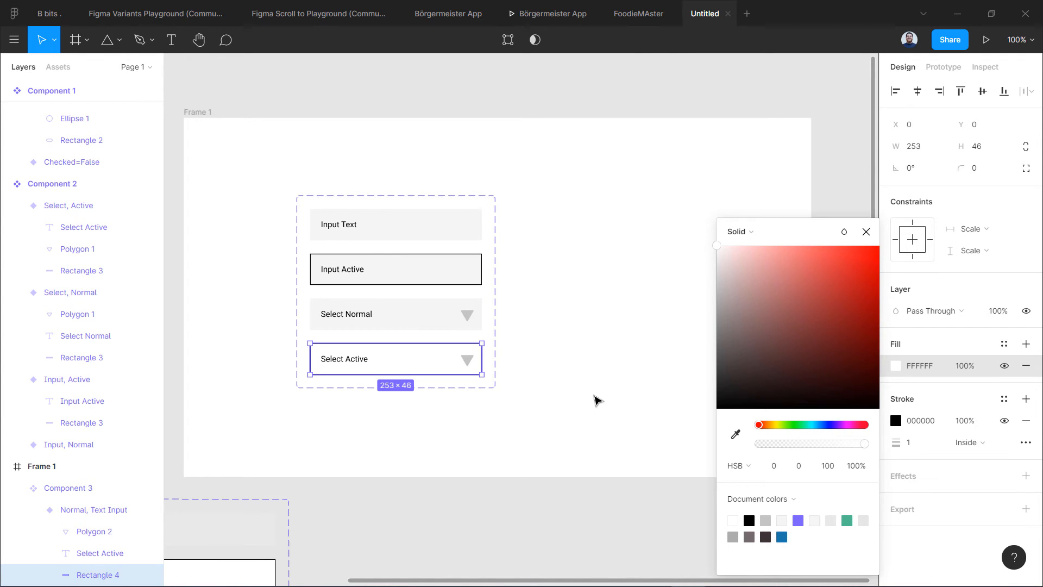
pyautogui.click(595, 396)
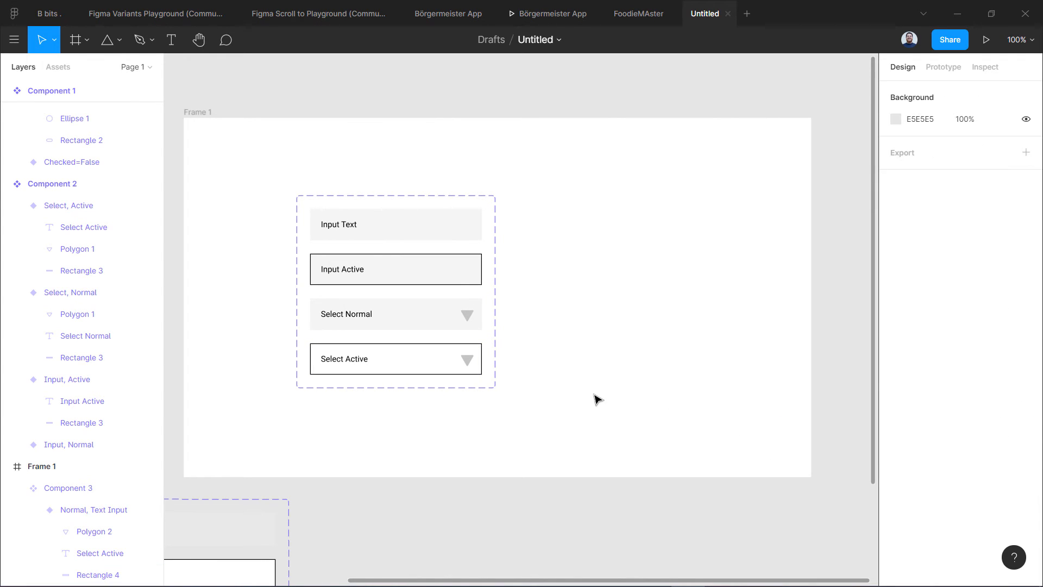
# Recolor the triangle in the Select Active variant with the purple document color 7B61FF
pyautogui.click(469, 361)
pyautogui.click(469, 361)
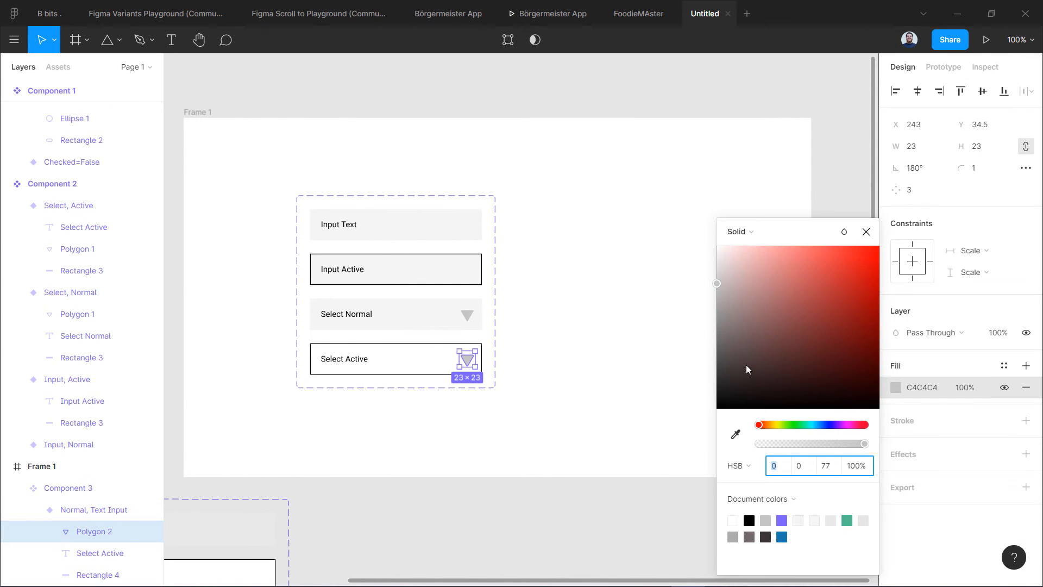
pyautogui.click(783, 520)
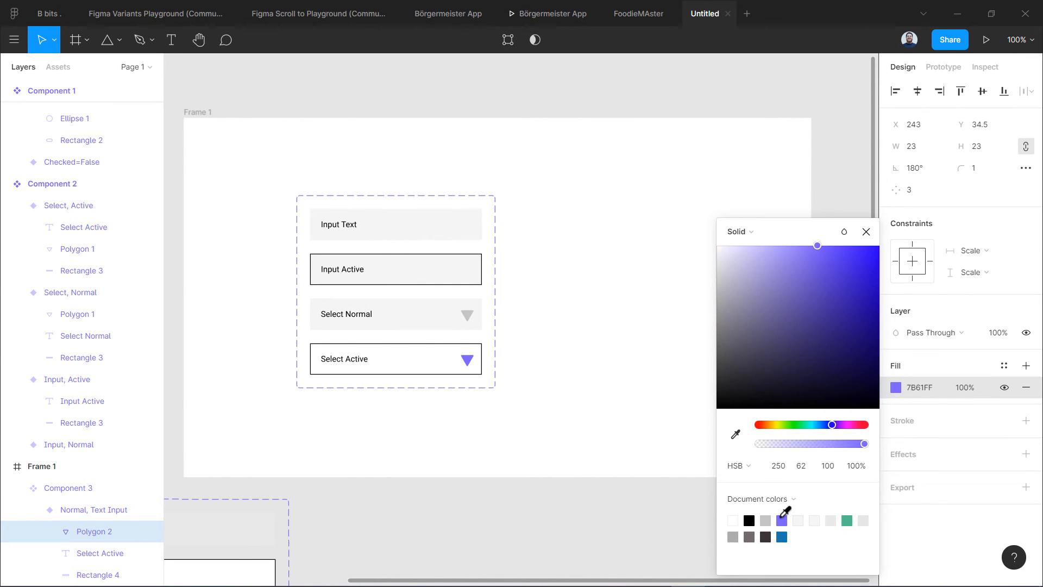
pyautogui.click(599, 367)
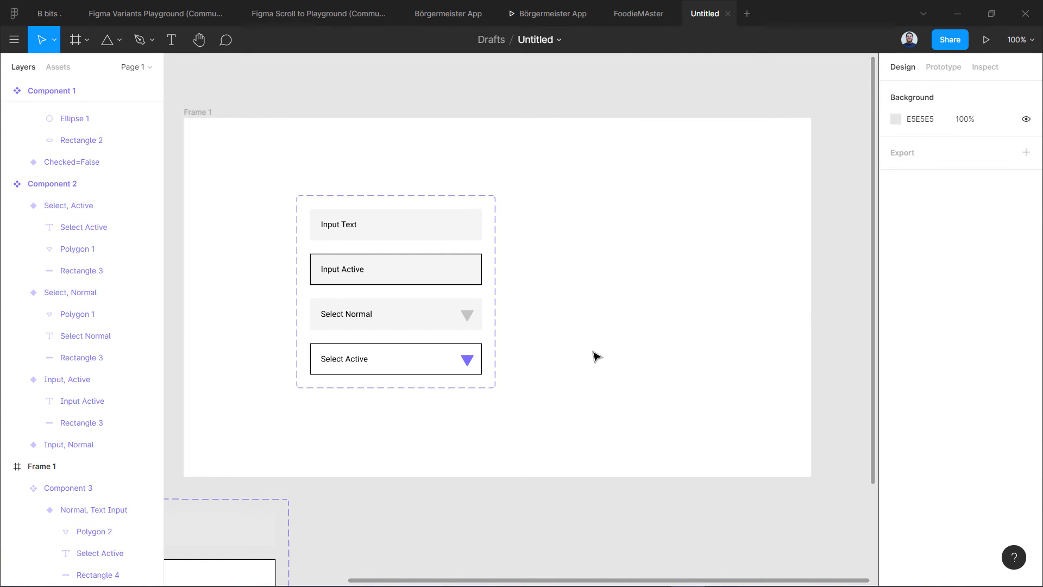
# Change the fill of the Input Active variant's background rectangle to the pale green E7FFF5
pyautogui.click(438, 279)
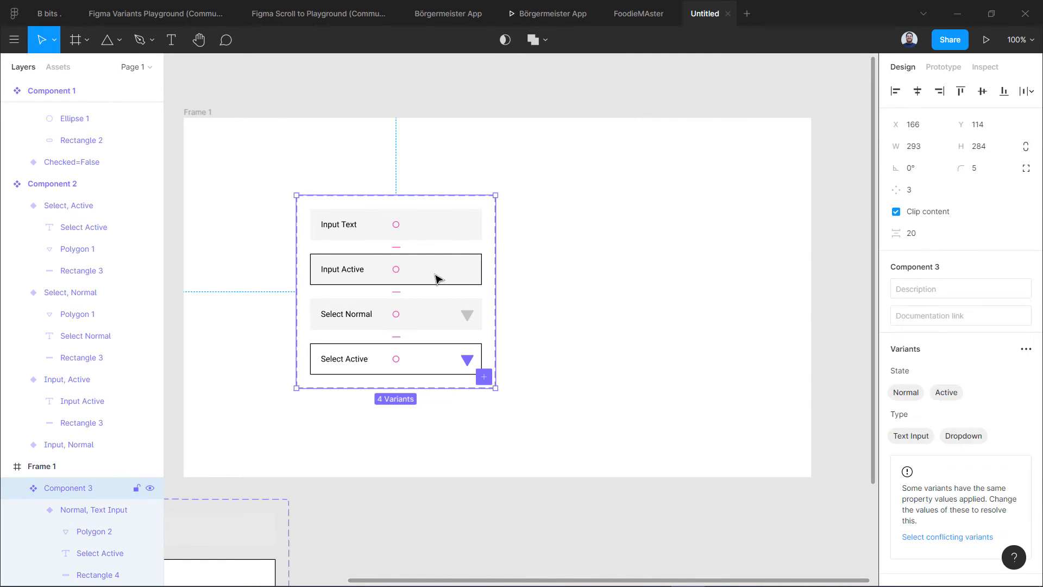
pyautogui.click(438, 279)
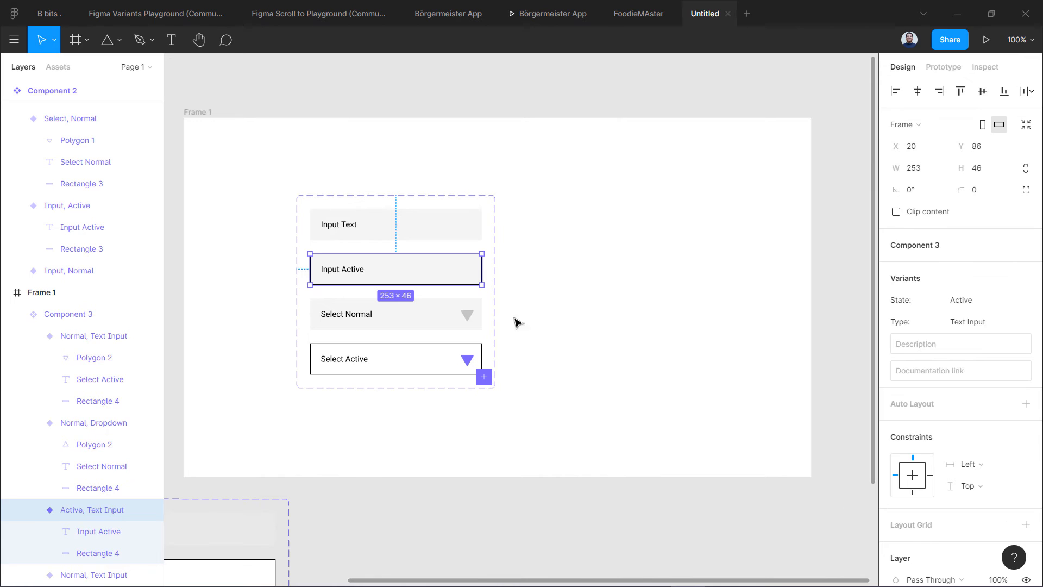
pyautogui.click(468, 275)
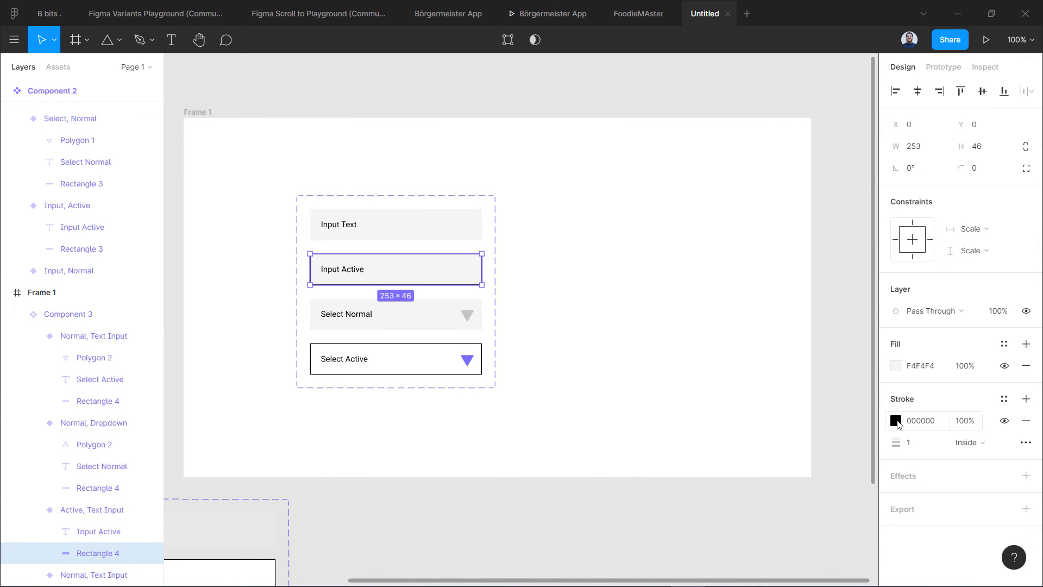
pyautogui.click(896, 366)
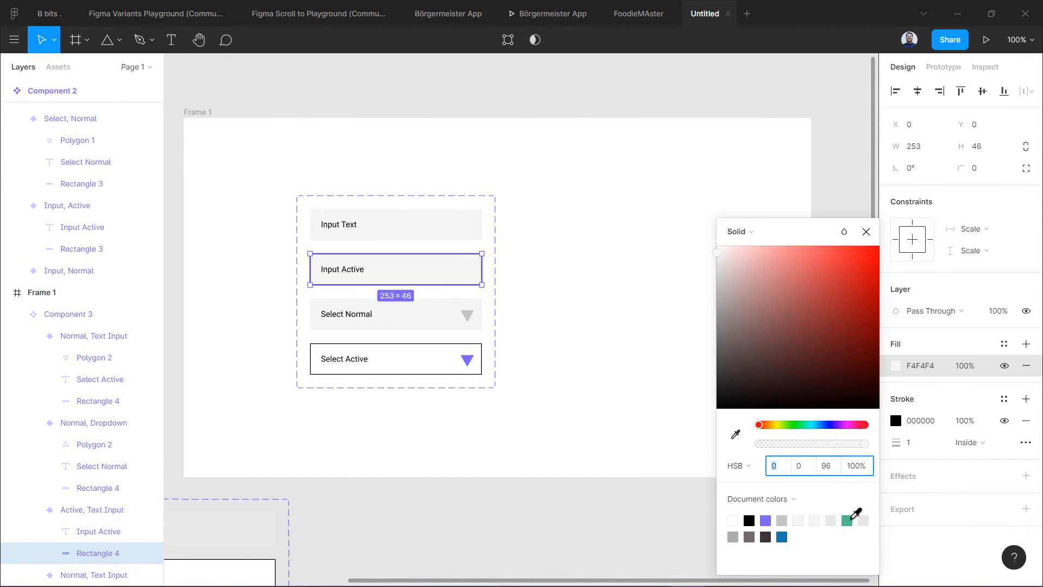
pyautogui.click(847, 521)
pyautogui.moveTo(770, 279)
pyautogui.mouseDown()
pyautogui.moveTo(752, 252)
pyautogui.moveTo(728, 257)
pyautogui.moveTo(735, 249)
pyautogui.mouseUp()
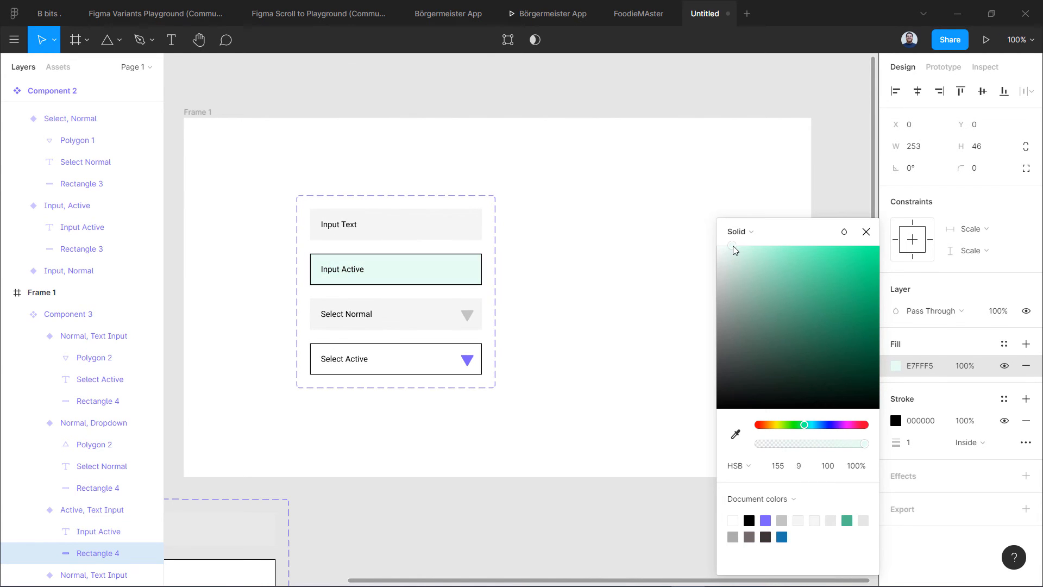
pyautogui.click(610, 279)
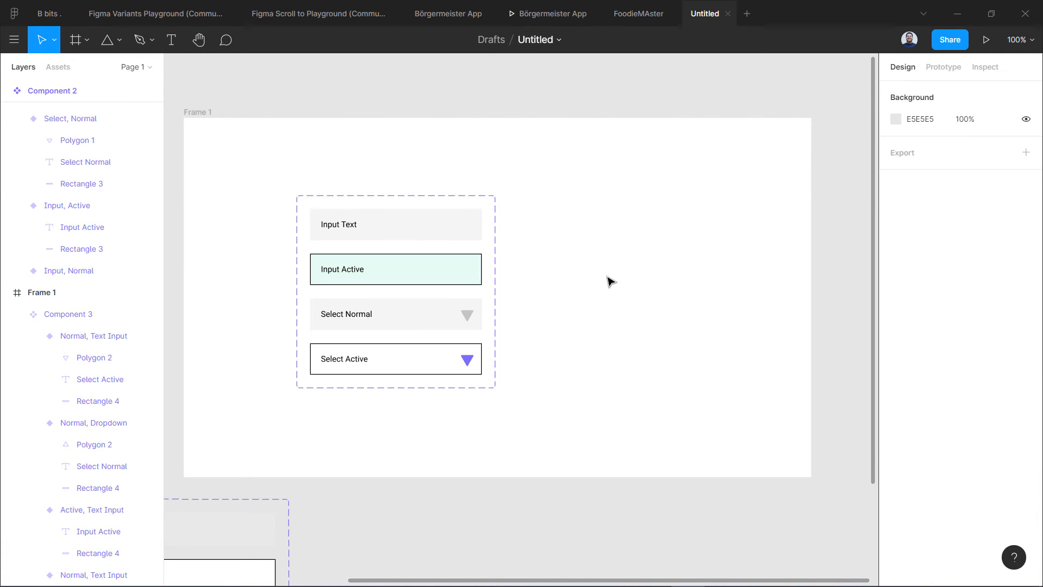
# Set the Type property of both the Select Normal and Select Active variants to Dropdown
pyautogui.click(396, 314)
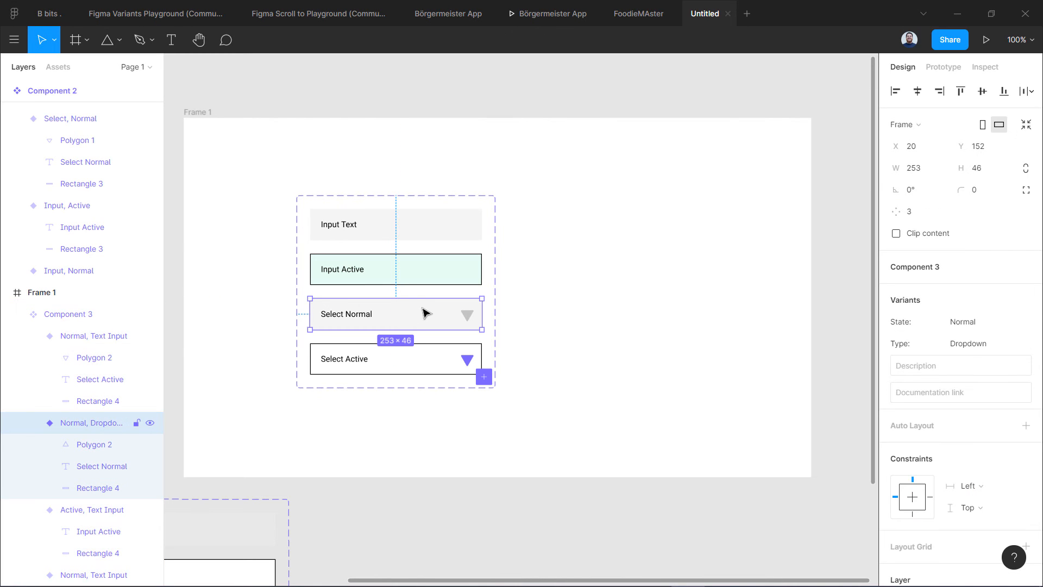
pyautogui.keyDown('shift'); pyautogui.click(411, 361); pyautogui.keyUp('shift')
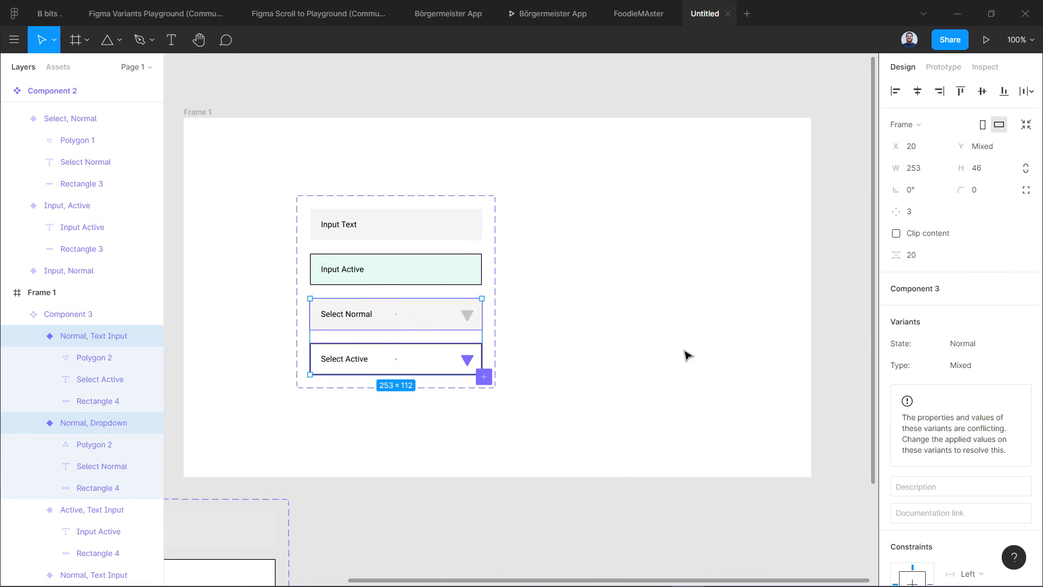
pyautogui.click(1022, 367)
pyautogui.click(996, 408)
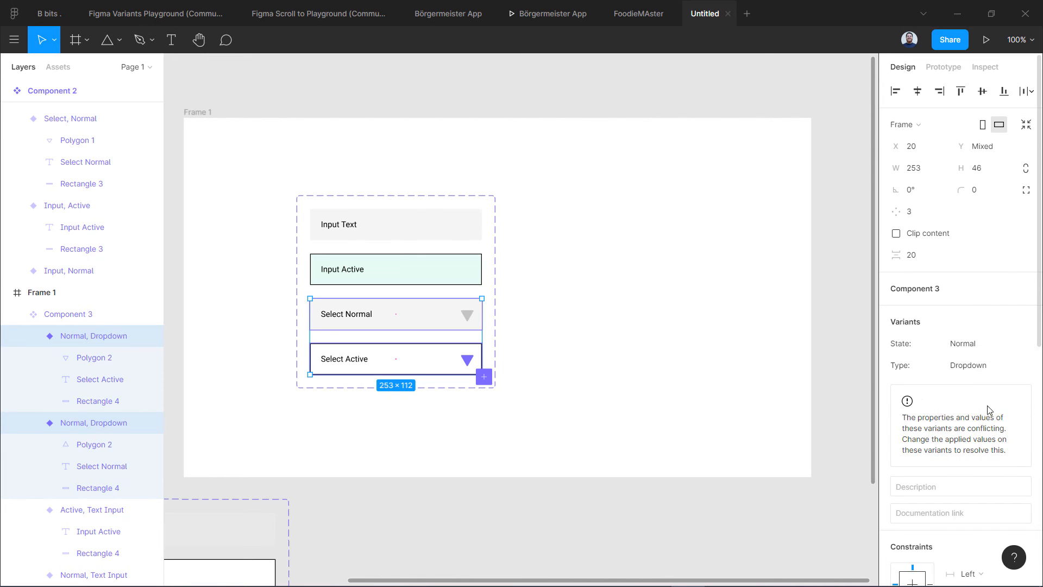
pyautogui.click(729, 368)
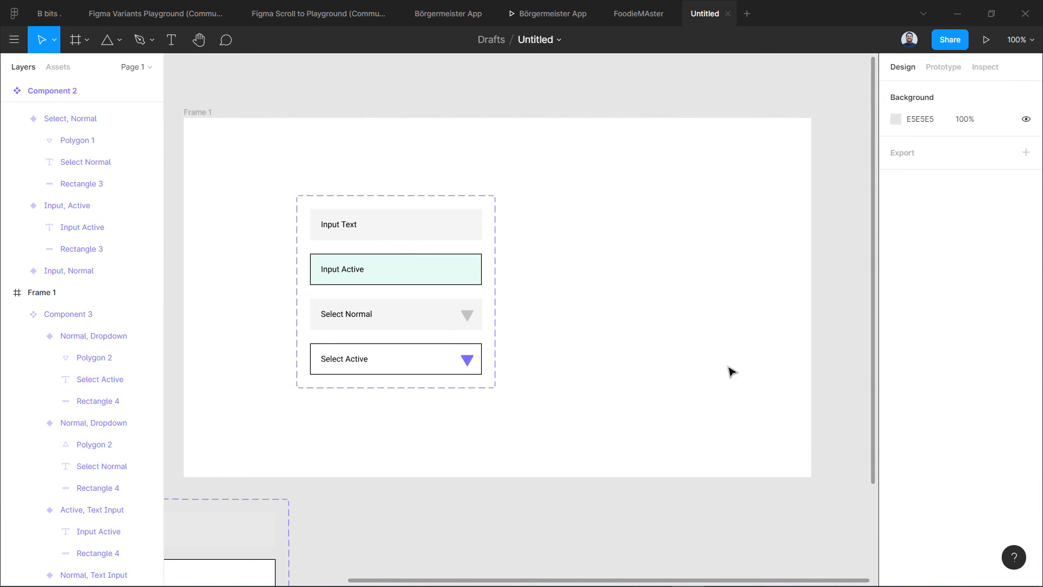
# Check the State and Type of the other variants, and set the Select Active variant's State to Active
pyautogui.click(383, 277)
pyautogui.keyDown('shift'); pyautogui.click(386, 233); pyautogui.keyUp('shift')
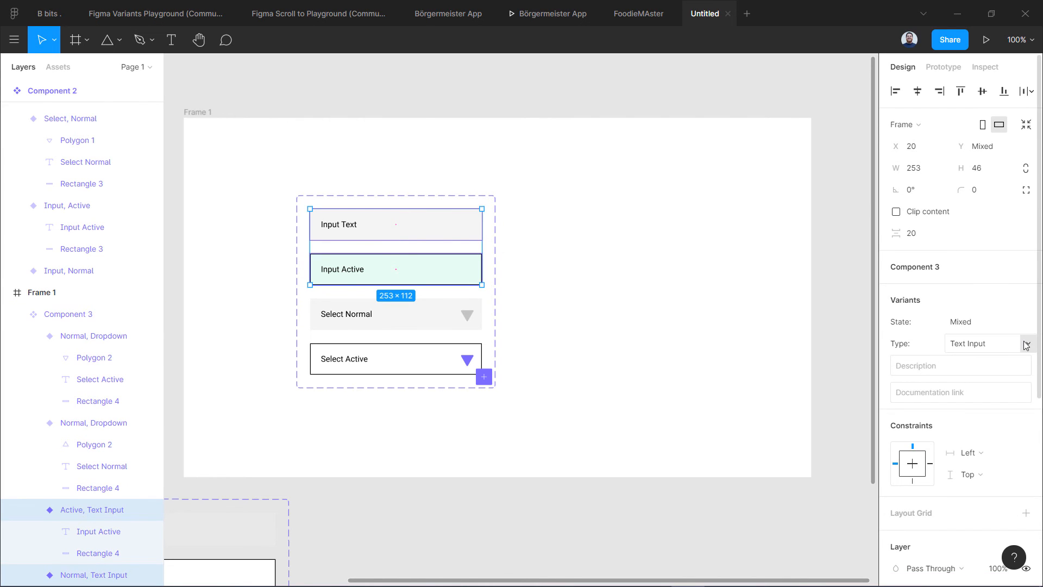
pyautogui.click(612, 339)
pyautogui.click(383, 229)
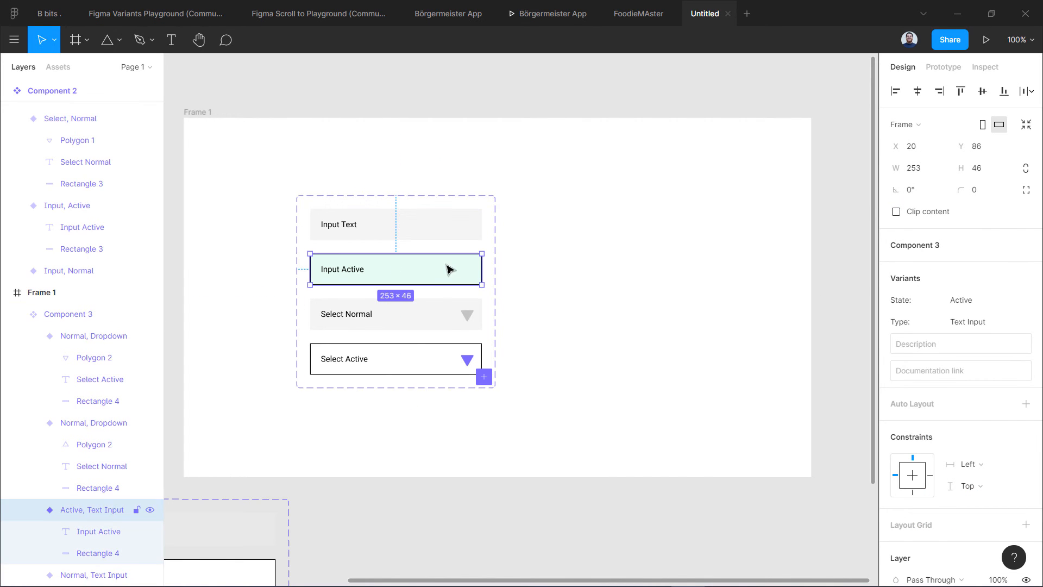
pyautogui.click(412, 317)
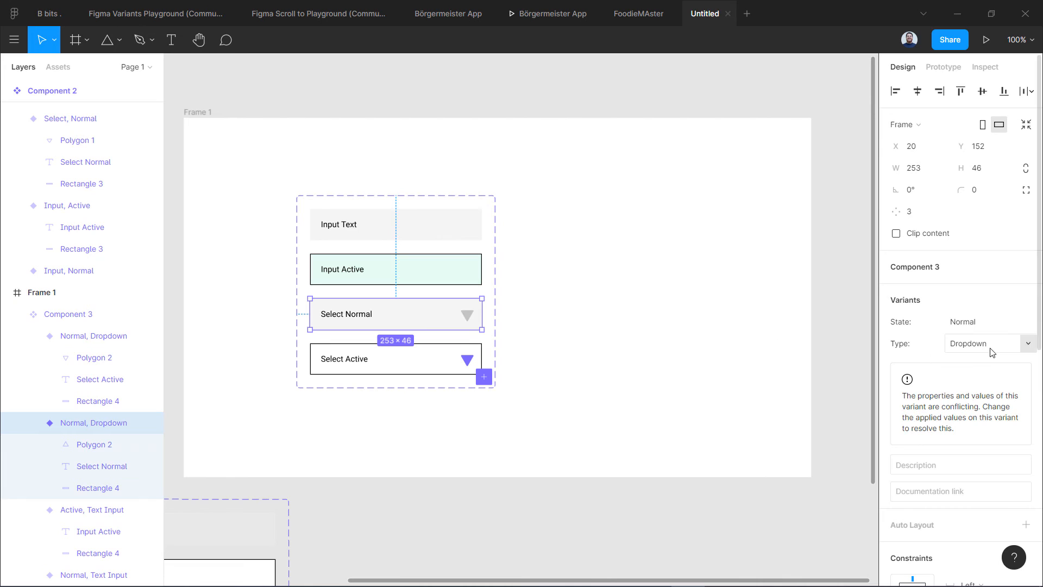
pyautogui.click(417, 357)
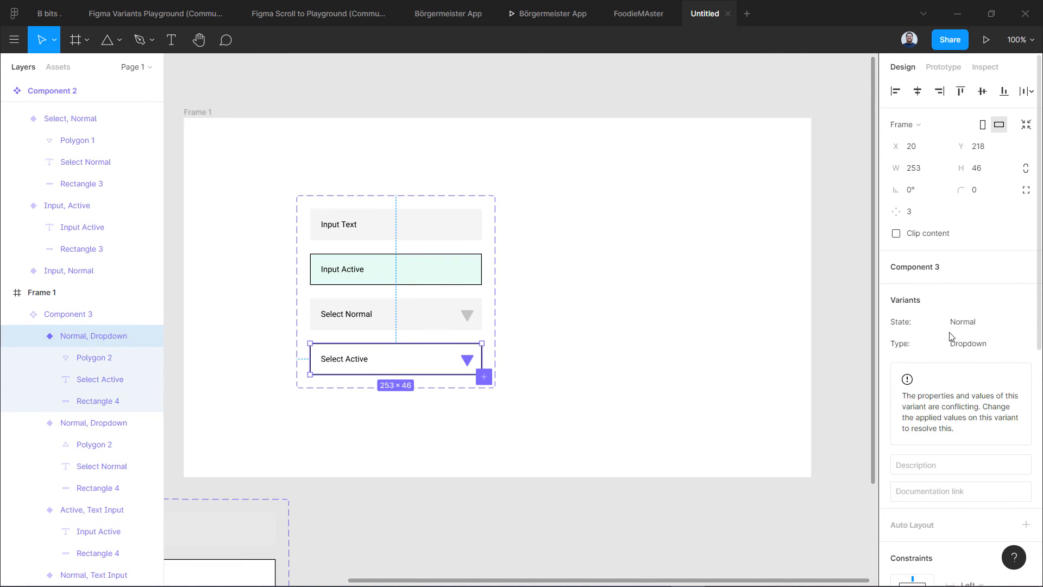
pyautogui.click(1029, 325)
pyautogui.click(1006, 341)
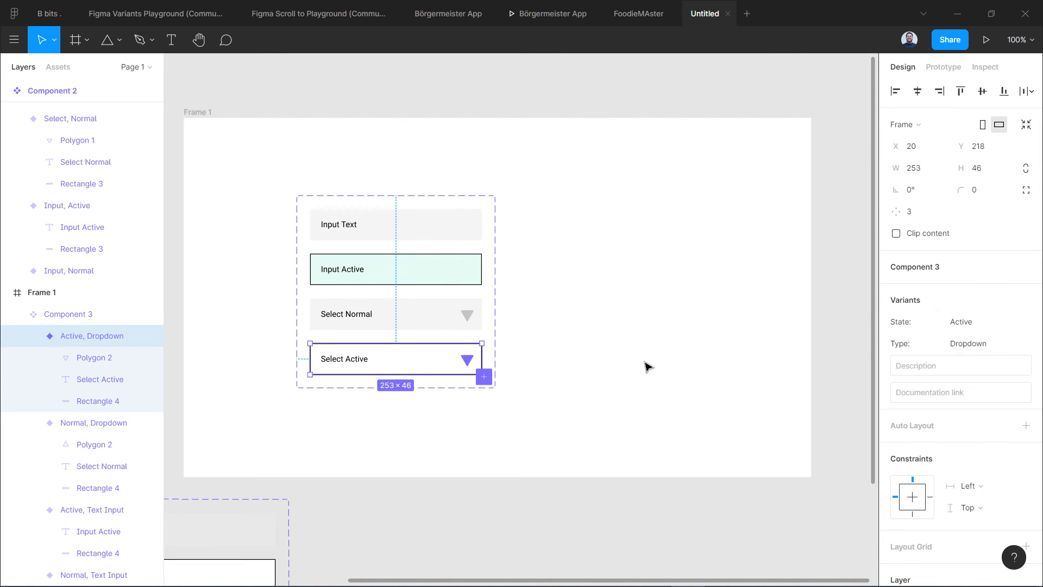
pyautogui.click(645, 365)
# Place an instance of the input component from the local components beside the component set in Frame 1
pyautogui.moveTo(265, 163); pyautogui.dragTo(555, 413)
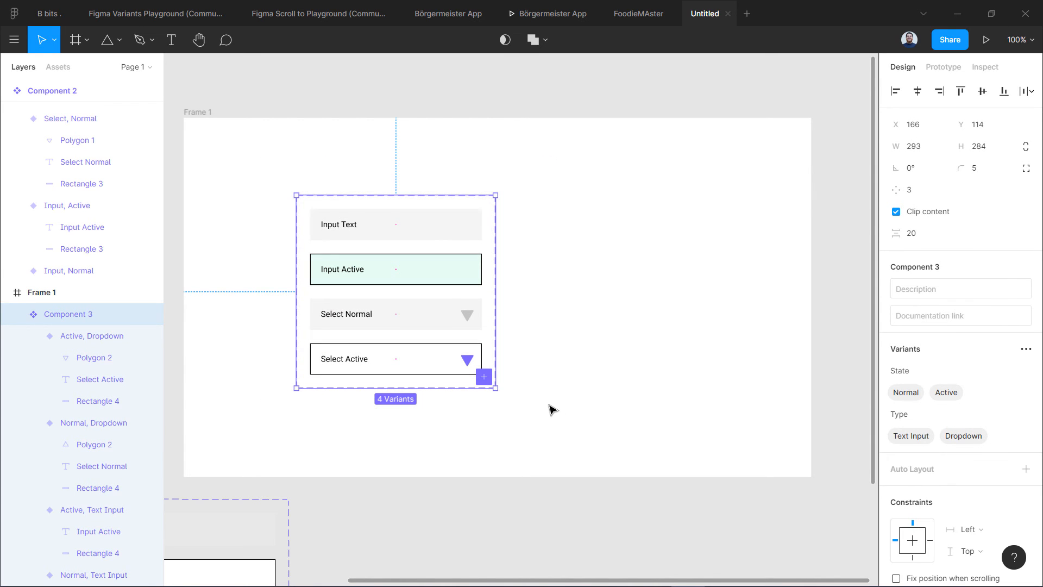
pyautogui.click(553, 409)
pyautogui.click(313, 201)
pyautogui.click(58, 67)
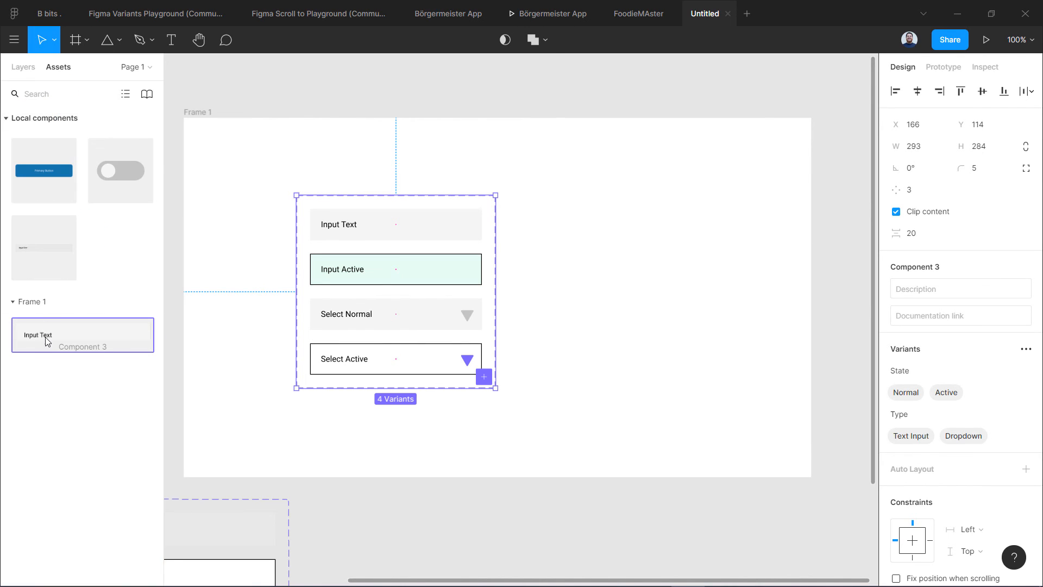
pyautogui.moveTo(45, 341); pyautogui.dragTo(621, 249)
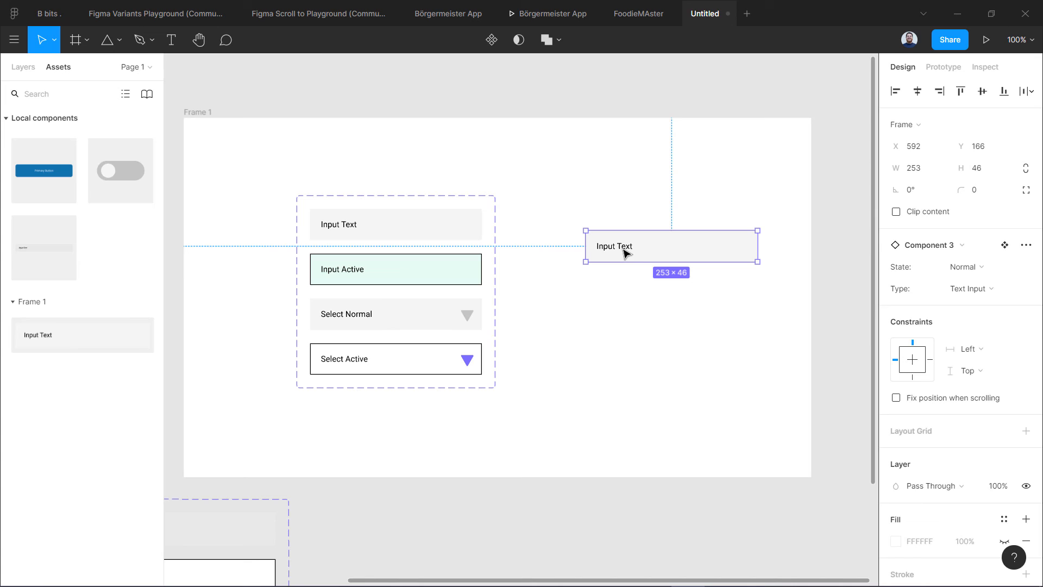
pyautogui.click(616, 319)
# Test the placed input instance by switching its State to Active and back to Normal
pyautogui.click(638, 262)
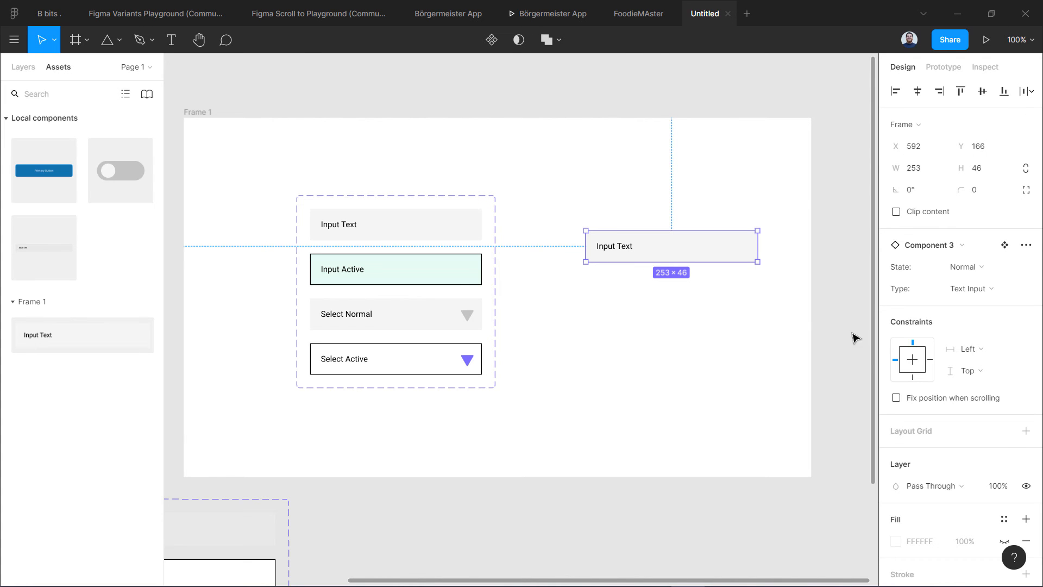
pyautogui.click(981, 269)
pyautogui.click(979, 282)
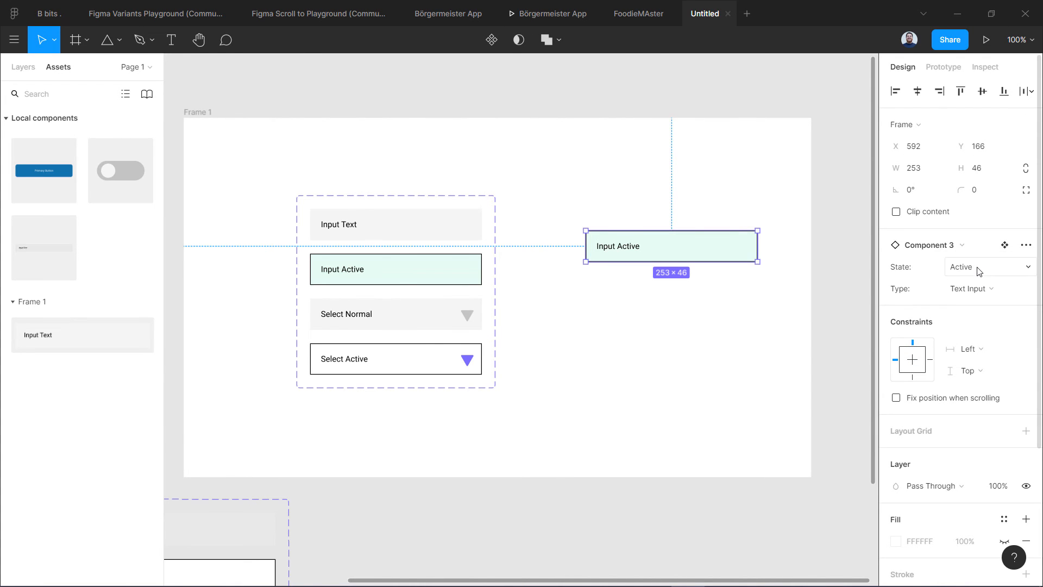
pyautogui.click(978, 268)
pyautogui.click(977, 250)
# Test the instance's Type by switching it to Dropdown and back to Text Input
pyautogui.click(973, 288)
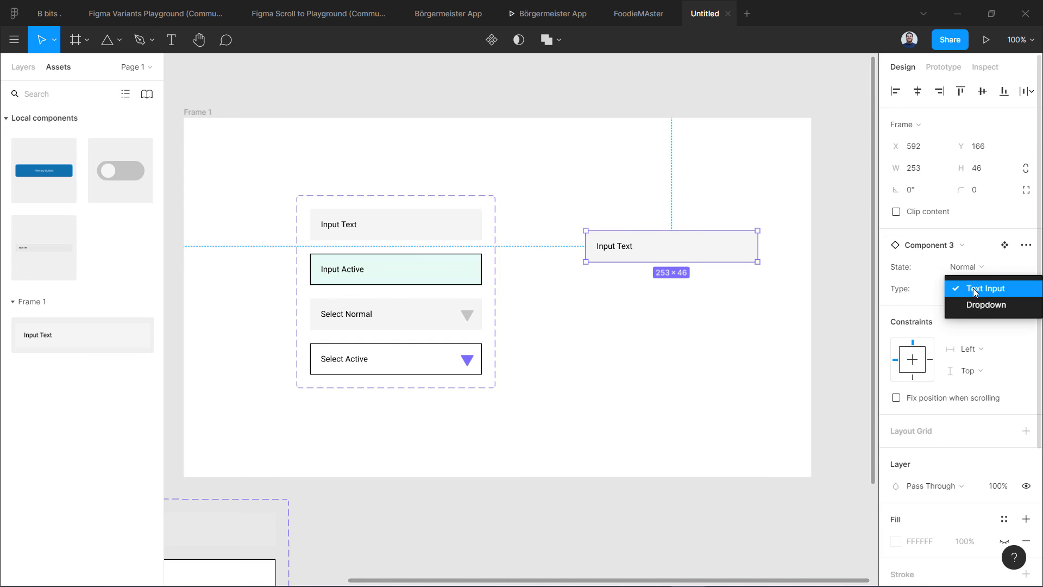
pyautogui.click(971, 305)
pyautogui.click(973, 307)
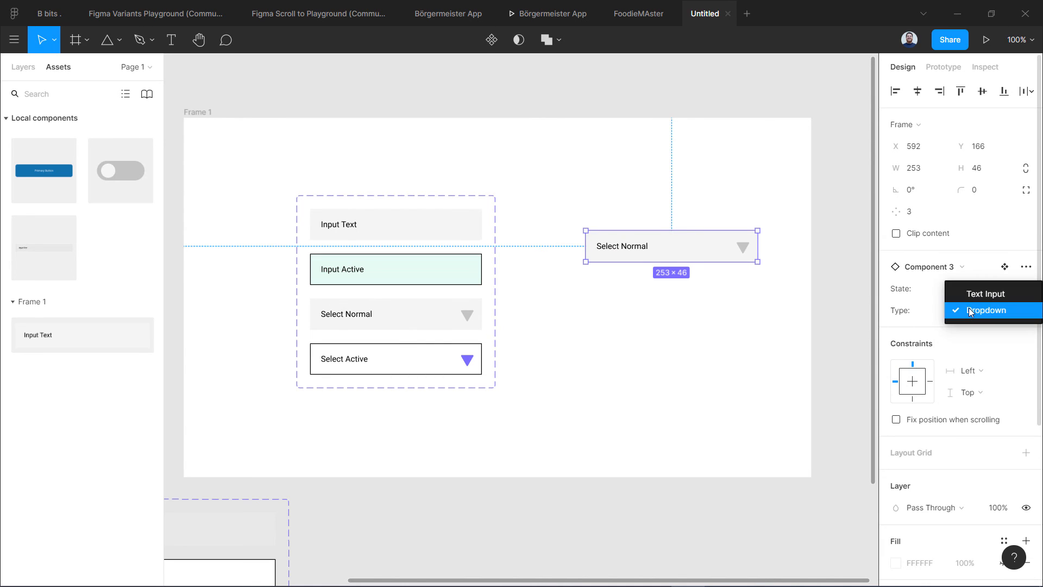
pyautogui.click(971, 294)
pyautogui.click(680, 322)
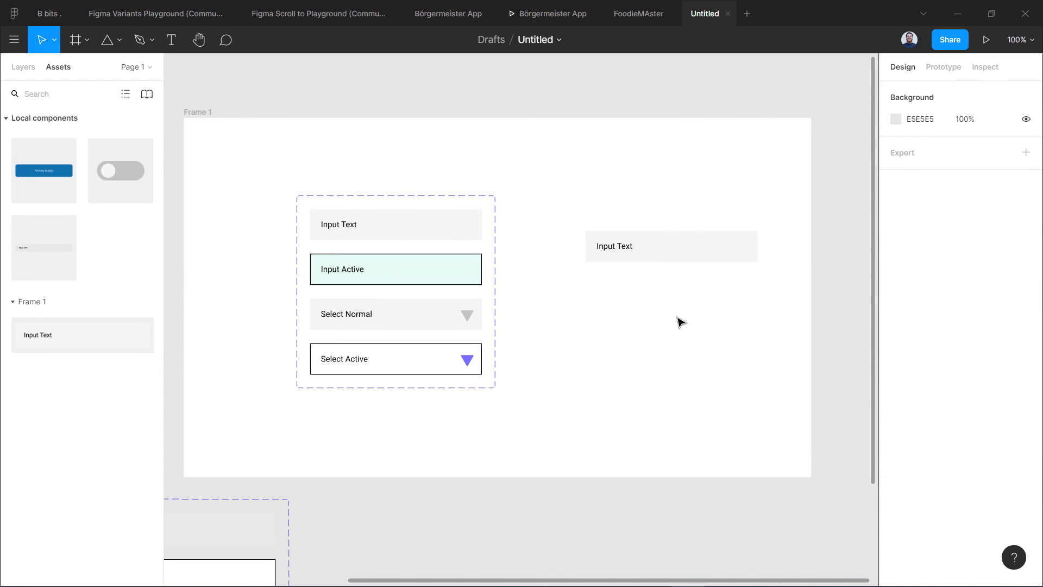
pyautogui.click(662, 260)
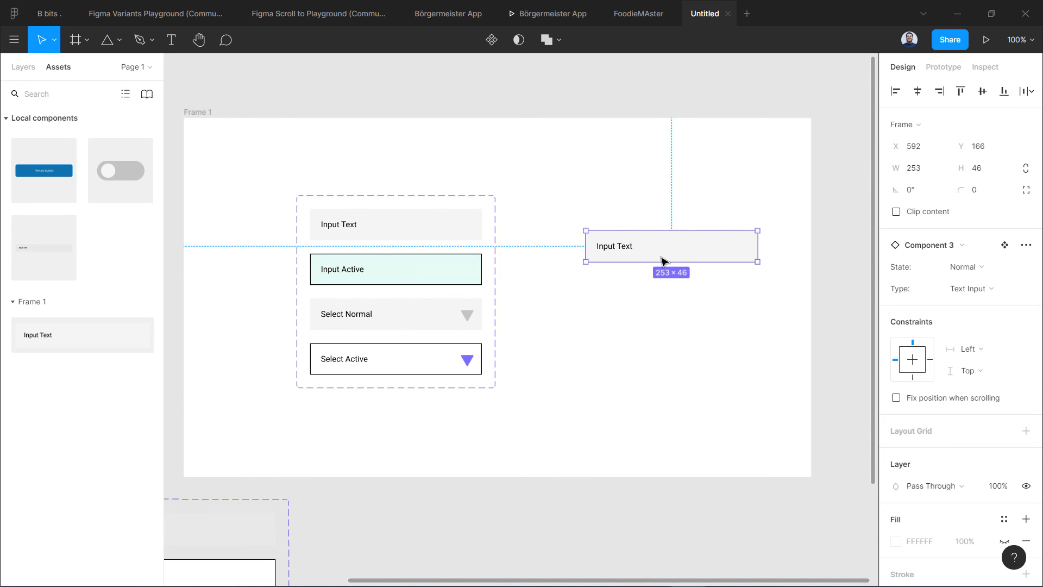
pyautogui.click(666, 284)
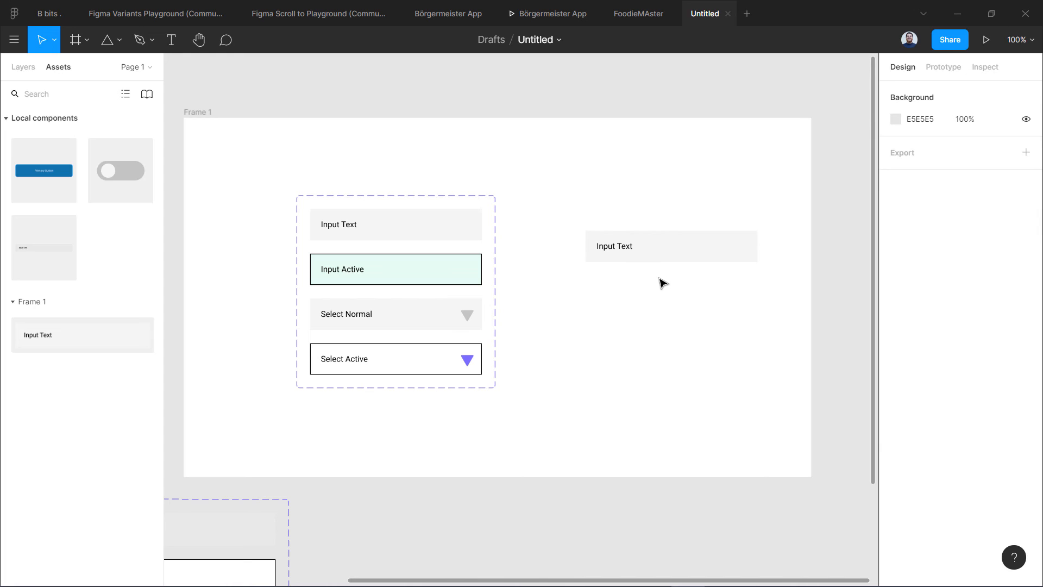
# Draw a rectangle about 279 × 43 below the input instance and turn it into a component
pyautogui.click(118, 43)
pyautogui.click(116, 63)
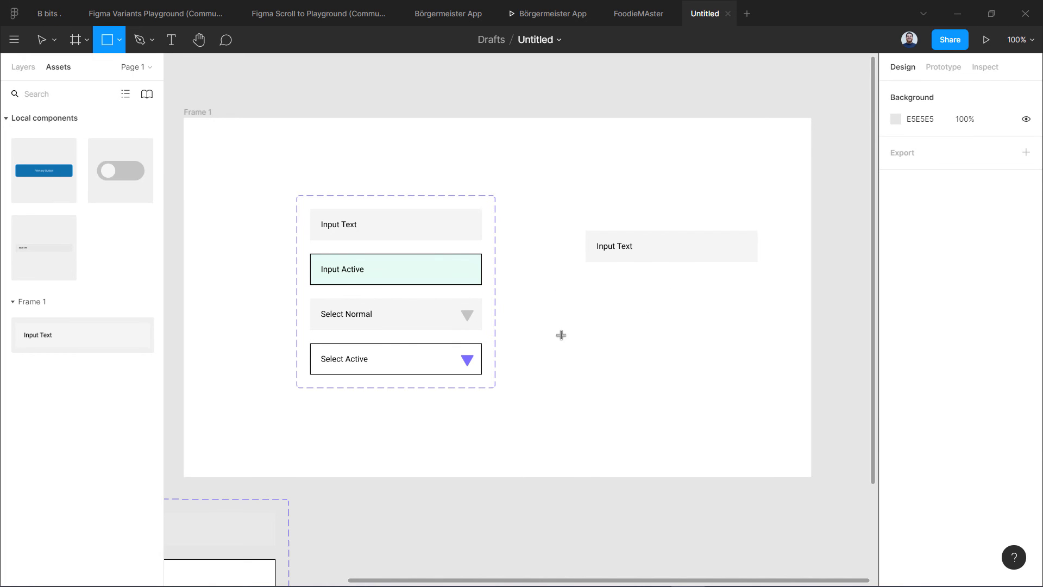
pyautogui.moveTo(578, 334); pyautogui.dragTo(772, 369)
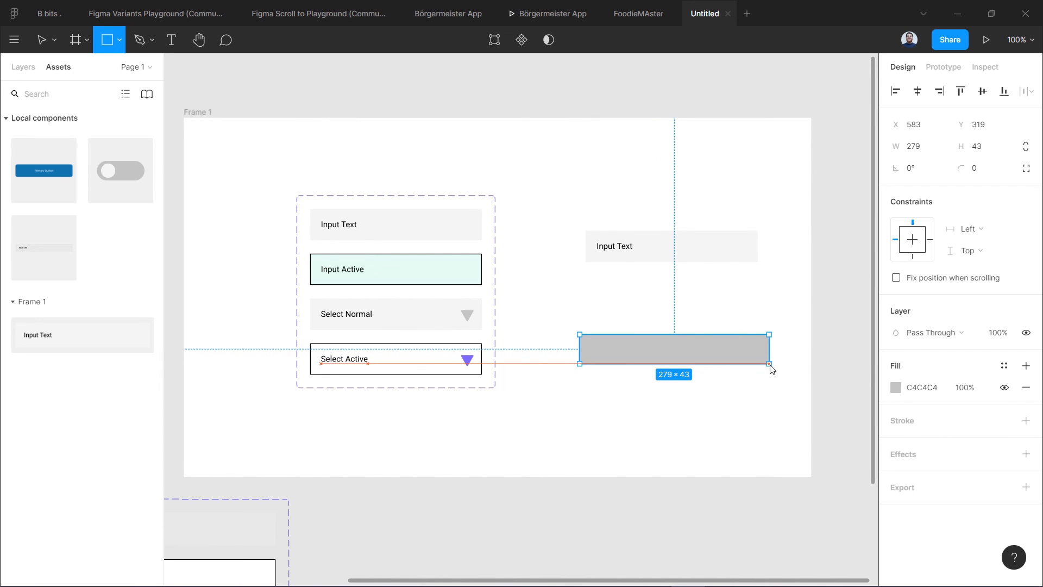
pyautogui.moveTo(772, 369); pyautogui.dragTo(773, 369)
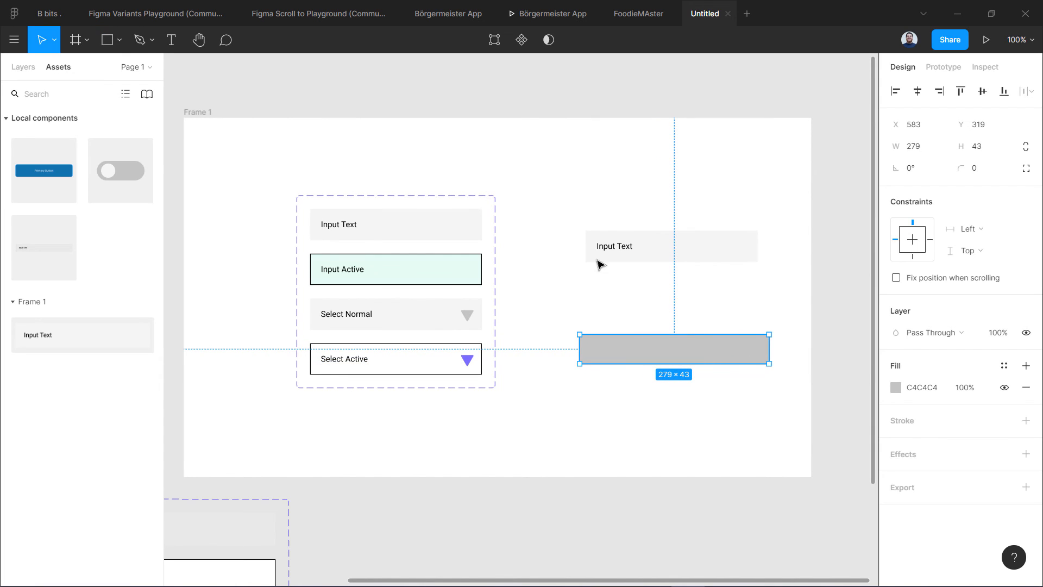
pyautogui.click(522, 41)
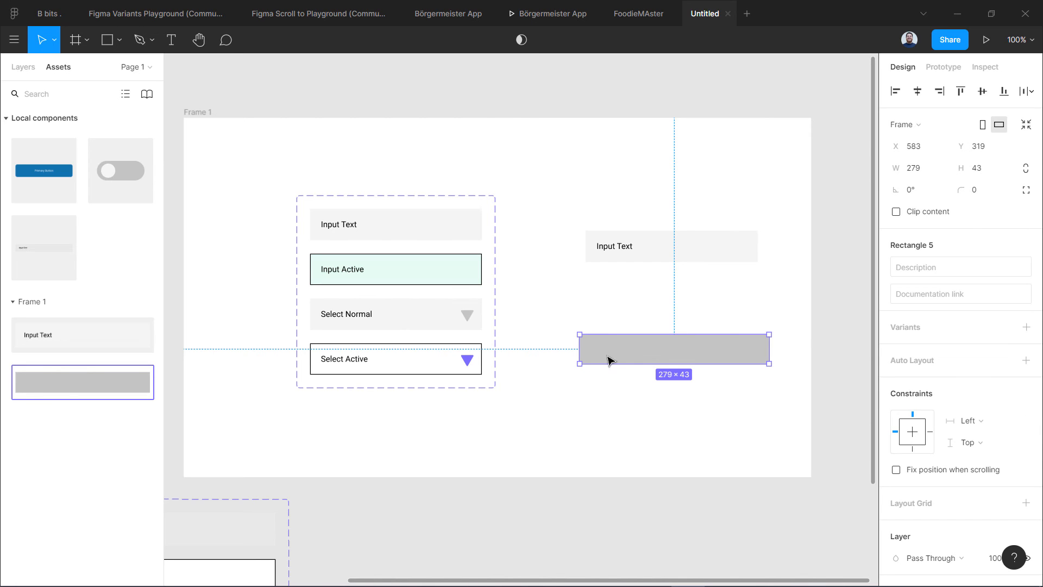
# Draw a second rectangle about 279 × 37 beneath the grey component, aligning its left edge with it
pyautogui.click(109, 40)
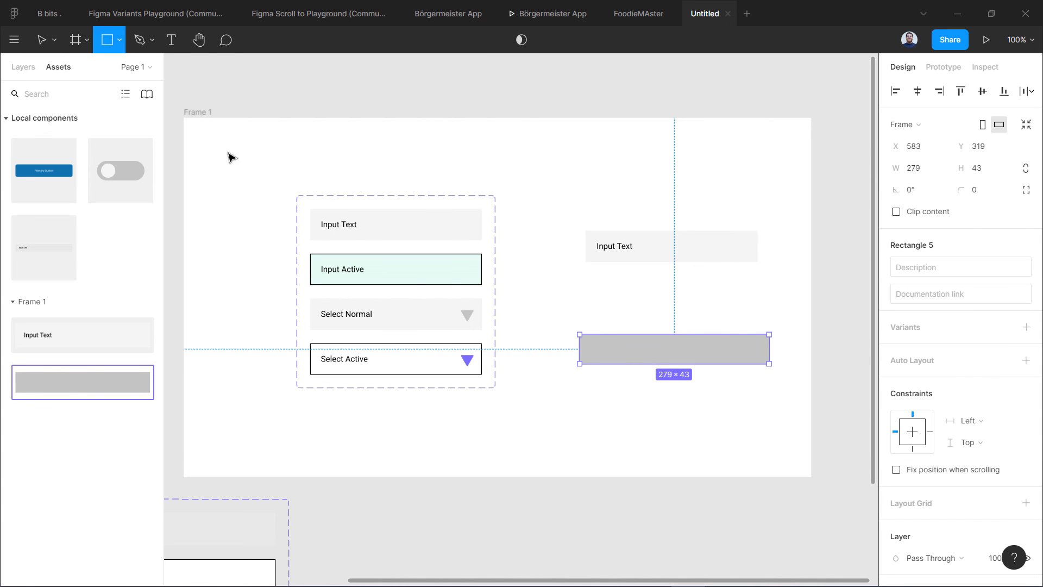
pyautogui.moveTo(577, 383)
pyautogui.mouseDown()
pyautogui.moveTo(645, 403)
pyautogui.moveTo(772, 413)
pyautogui.mouseUp()
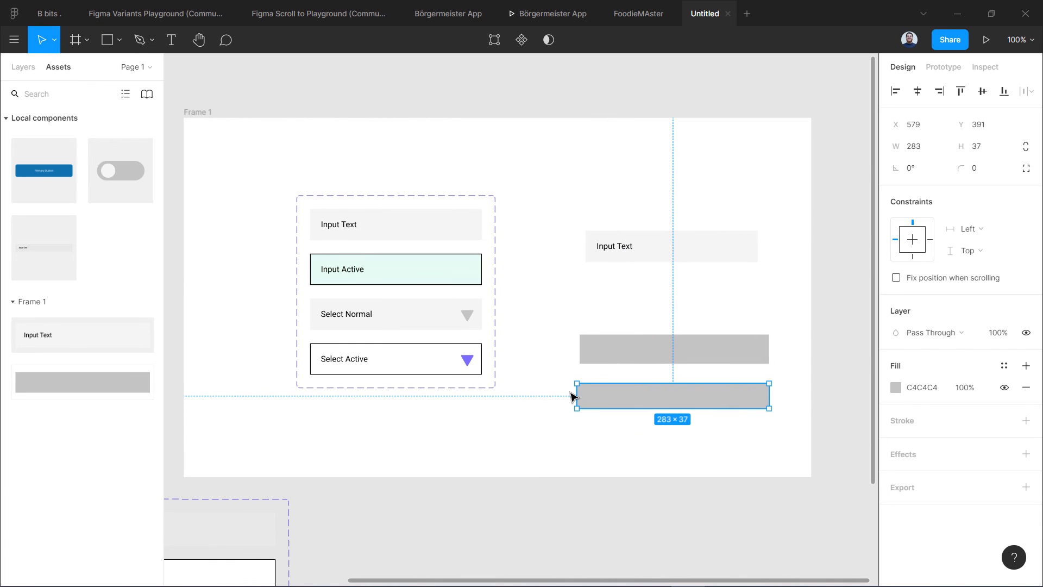
pyautogui.moveTo(577, 390); pyautogui.dragTo(580, 390)
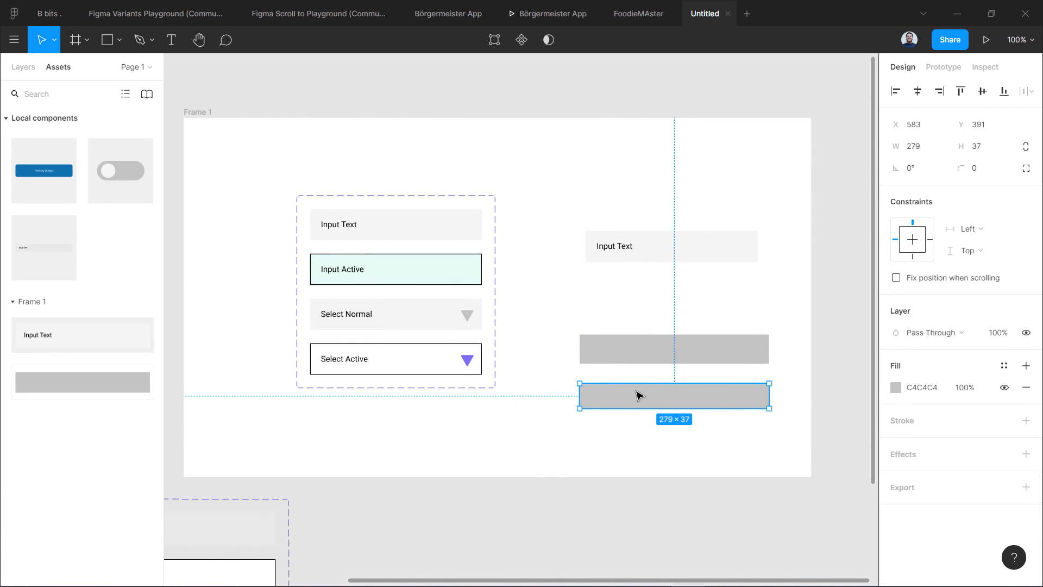
# Recolor the lower rectangle with a muted brownish red and turn it into a component
pyautogui.click(636, 348)
pyautogui.click(637, 392)
pyautogui.click(895, 388)
pyautogui.click(792, 313)
pyautogui.click(564, 331)
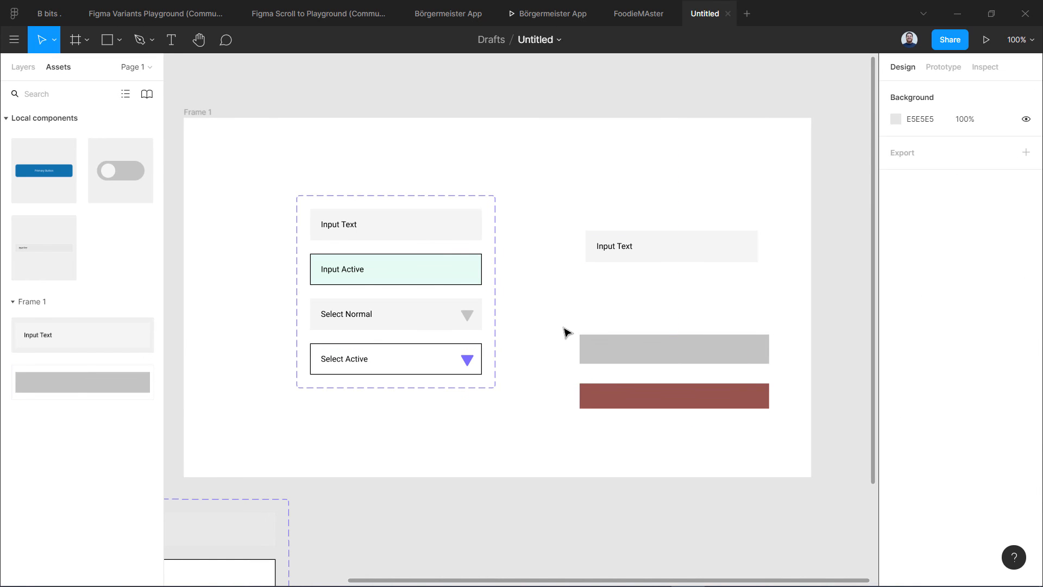
pyautogui.click(618, 395)
pyautogui.click(522, 39)
pyautogui.click(543, 279)
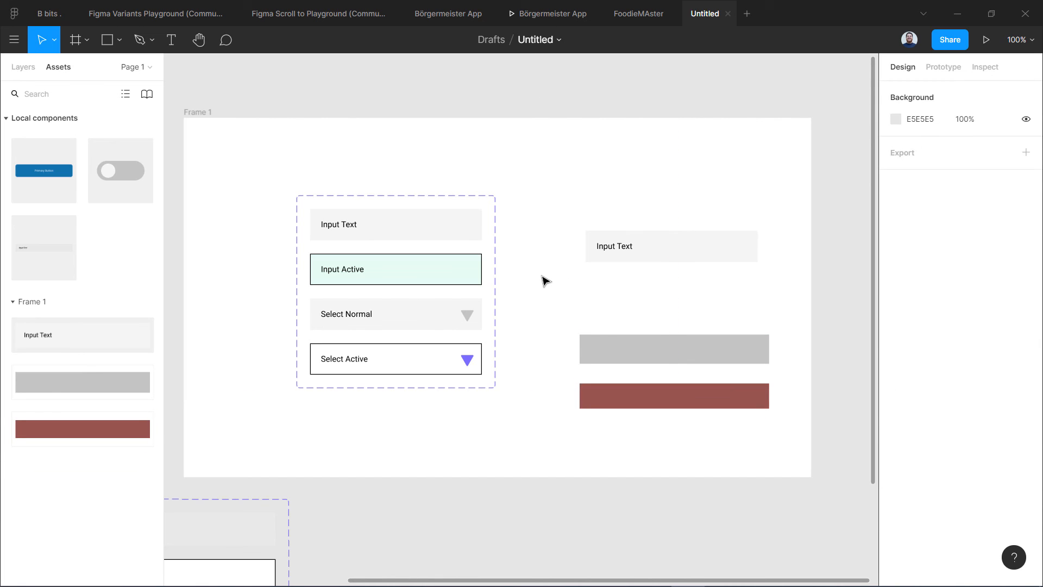
# Rename the brownish red rectangle component as nav/normal
pyautogui.click(636, 347)
pyautogui.click(34, 67)
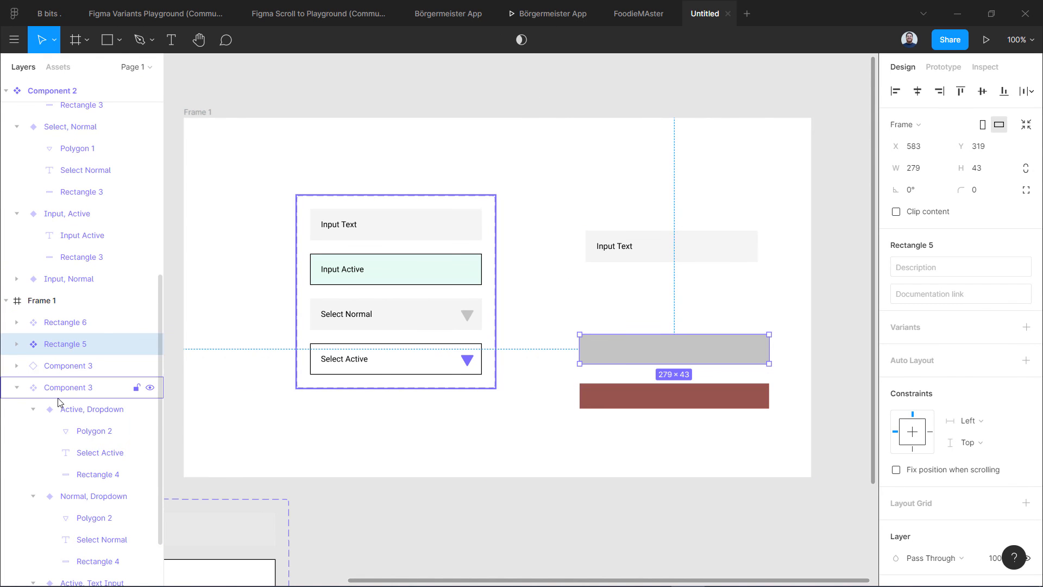
pyautogui.click(622, 402)
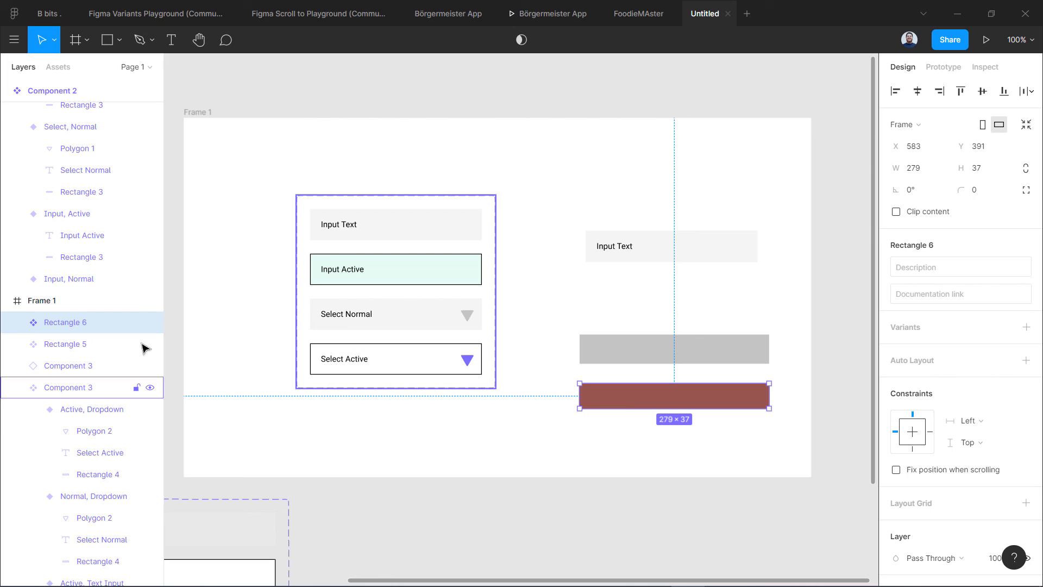
pyautogui.doubleClick(59, 323)
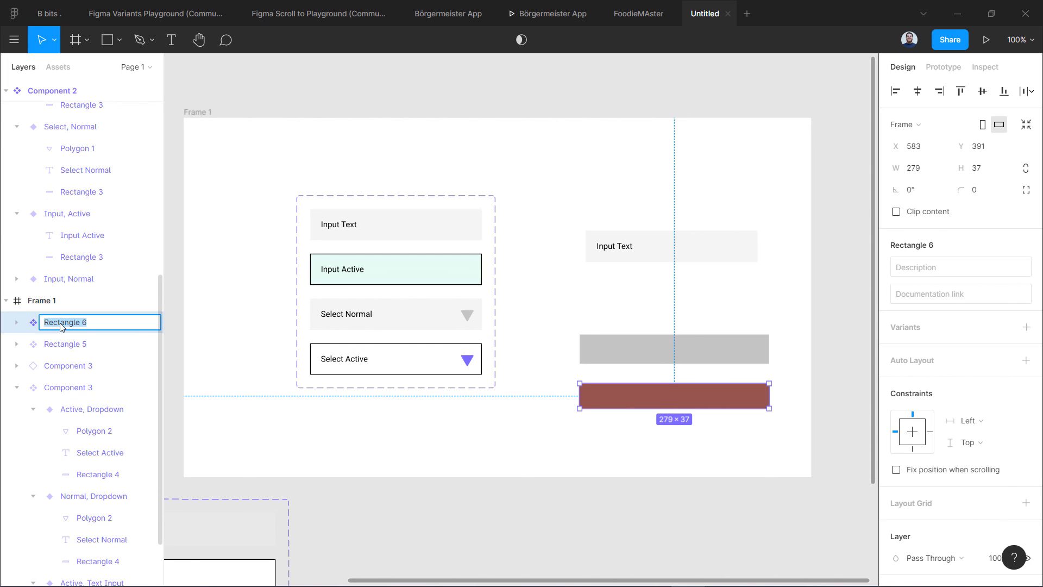
pyautogui.write('nav')
pyautogui.press('BackSpace')
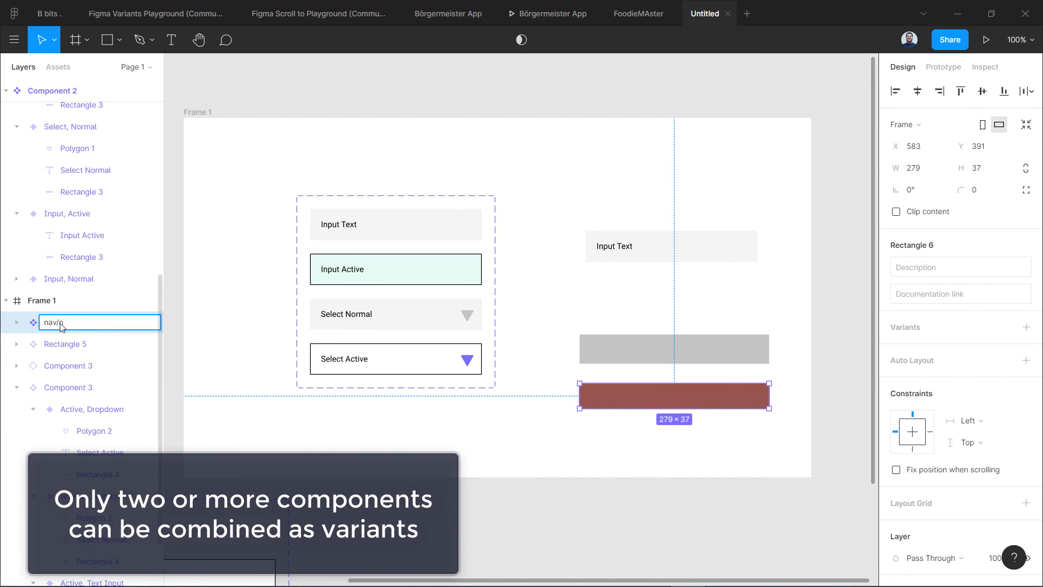
pyautogui.write('/normal')
pyautogui.press('Return')
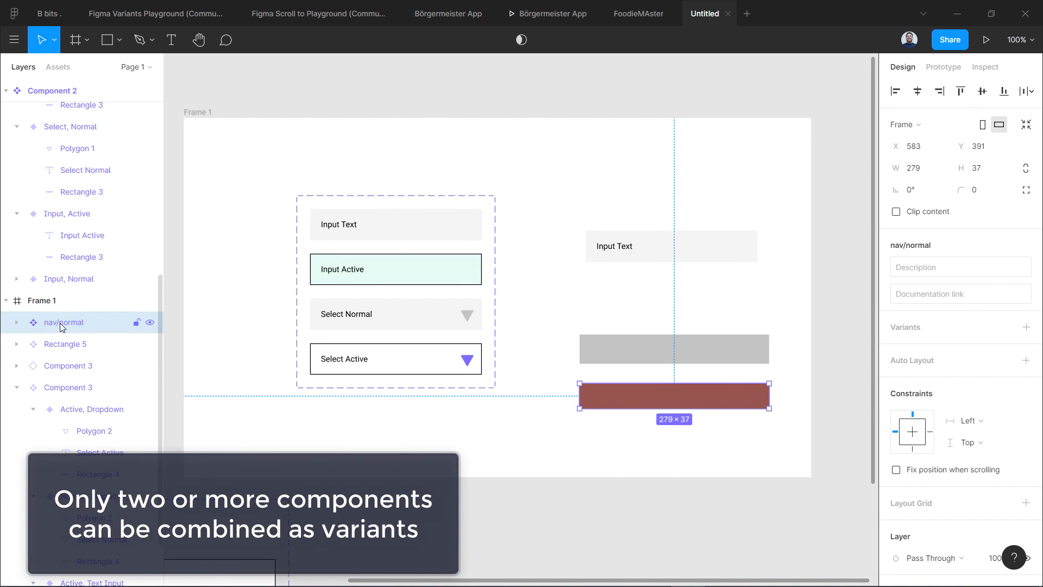
# Rename the grey rectangle component as nav/disabled
pyautogui.click(608, 353)
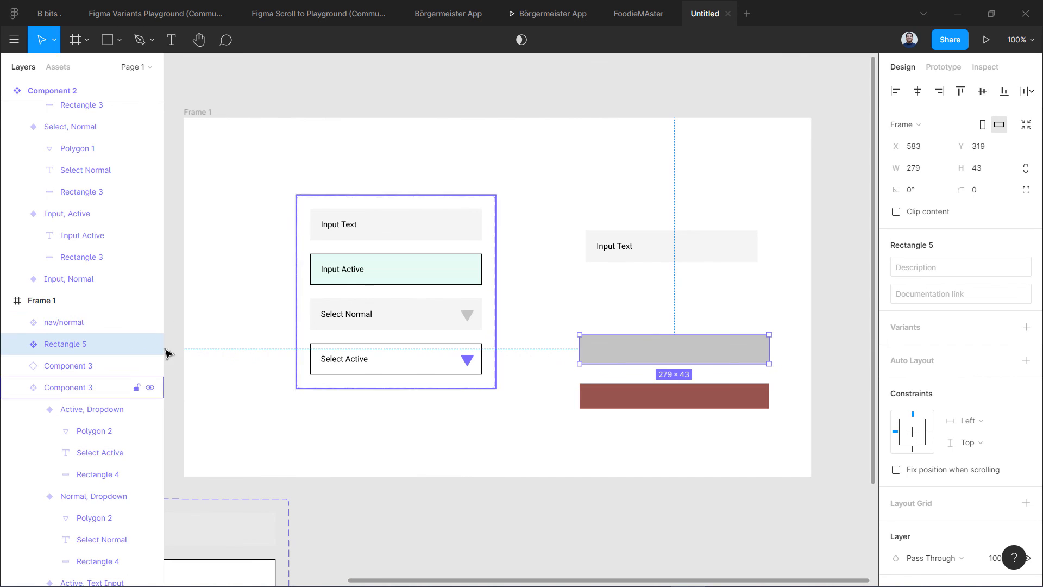
pyautogui.doubleClick(69, 350)
pyautogui.write('nav/disabled')
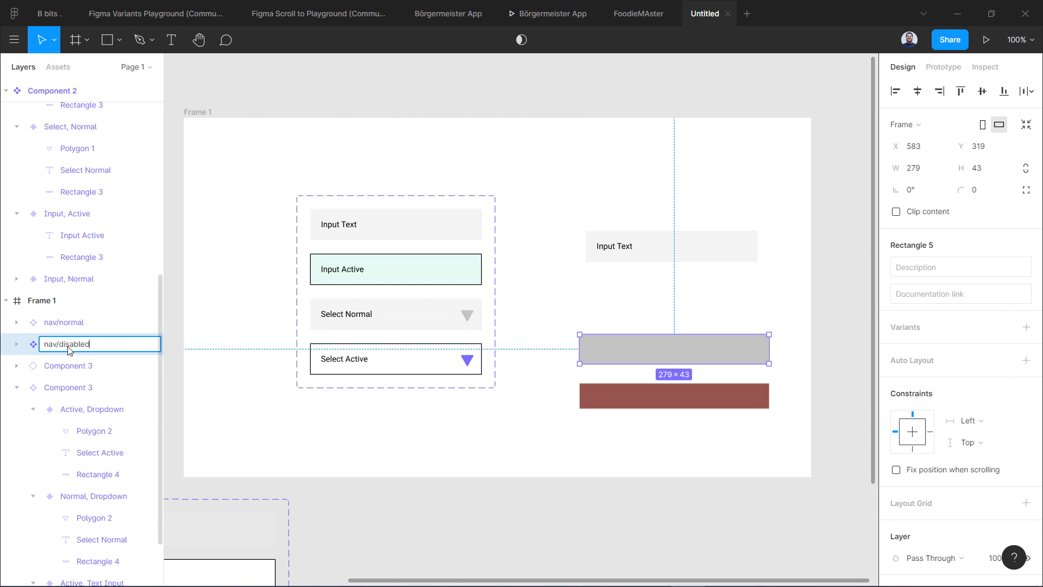
pyautogui.press('Return')
pyautogui.click(530, 396)
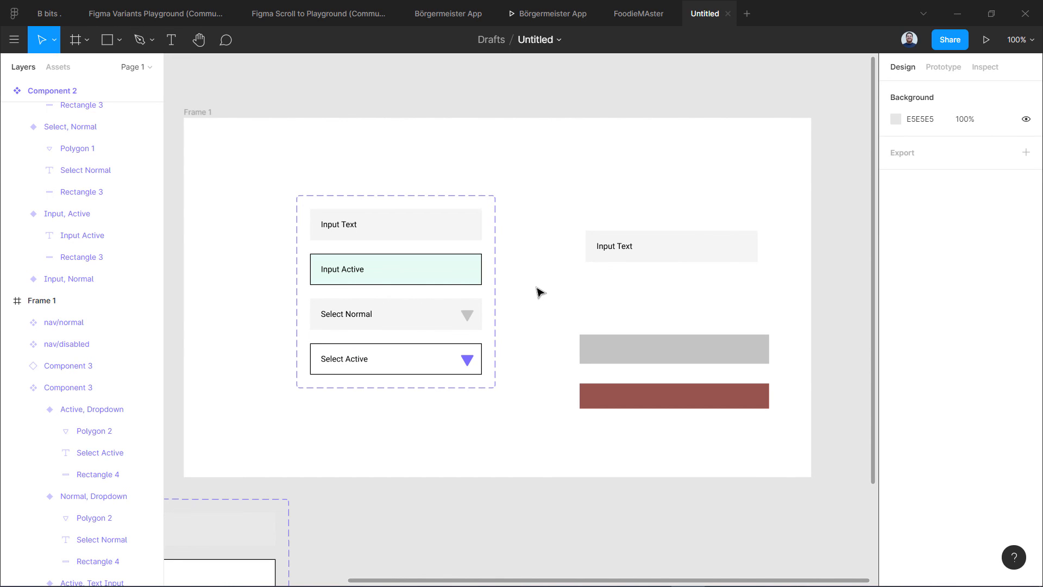
# Combine the nav/normal and nav/disabled components as variants and rename their property to Navigation
pyautogui.moveTo(537, 287); pyautogui.dragTo(798, 455)
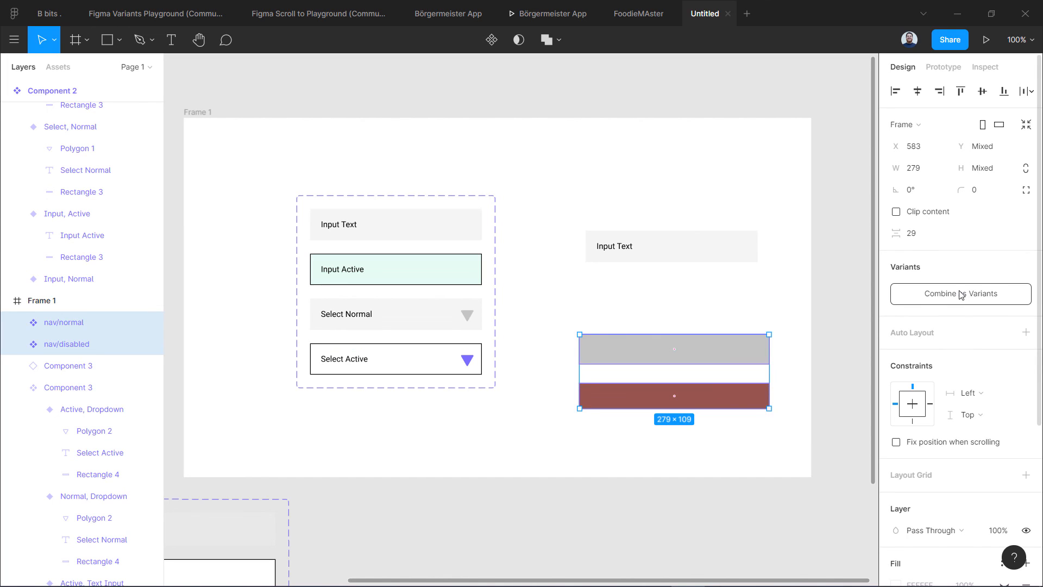
pyautogui.click(946, 298)
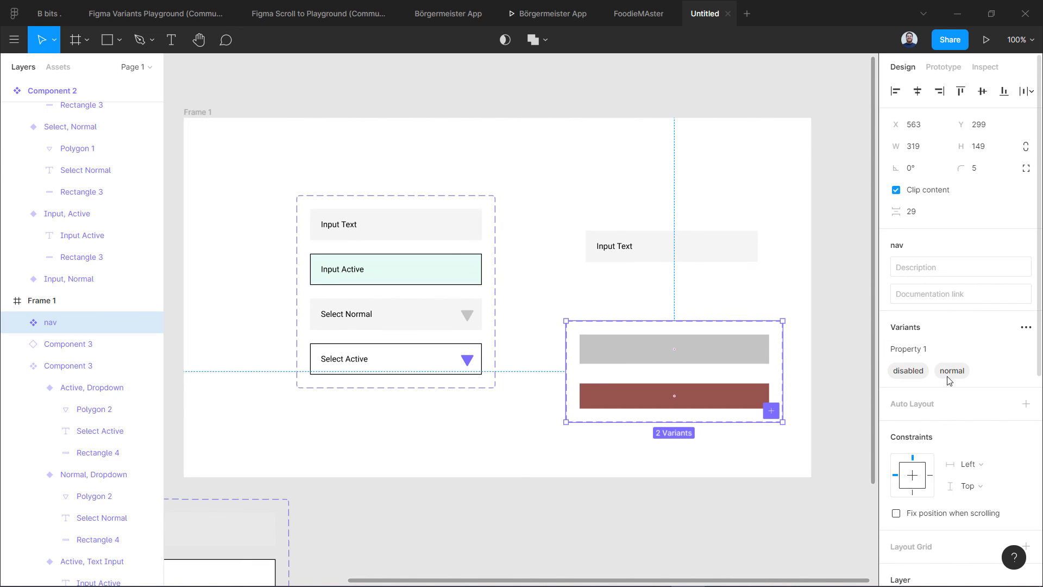
pyautogui.click(920, 350)
pyautogui.moveTo(939, 354); pyautogui.dragTo(888, 350)
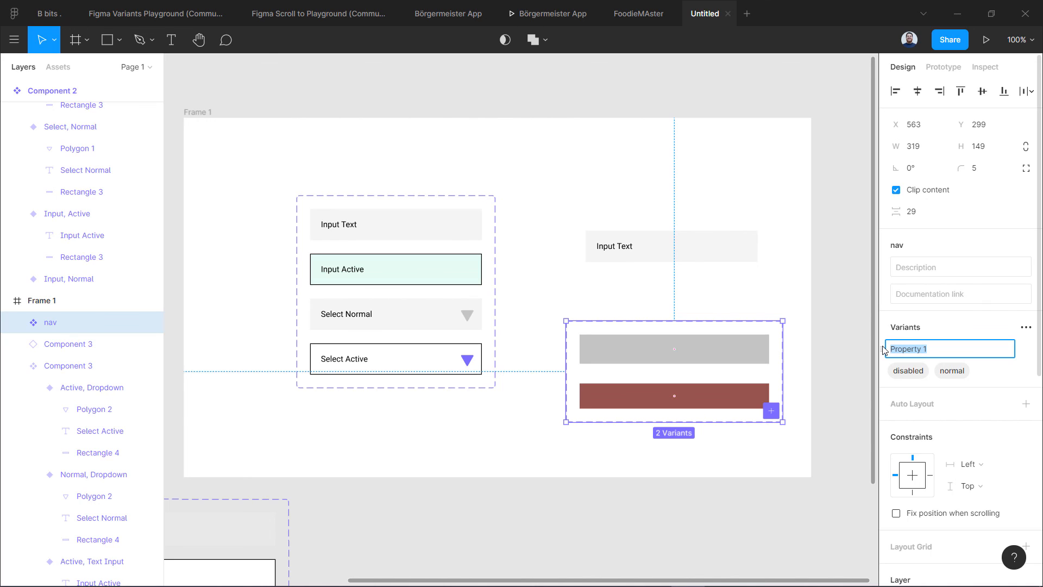
pyautogui.write('Navigation')
pyautogui.press('Return')
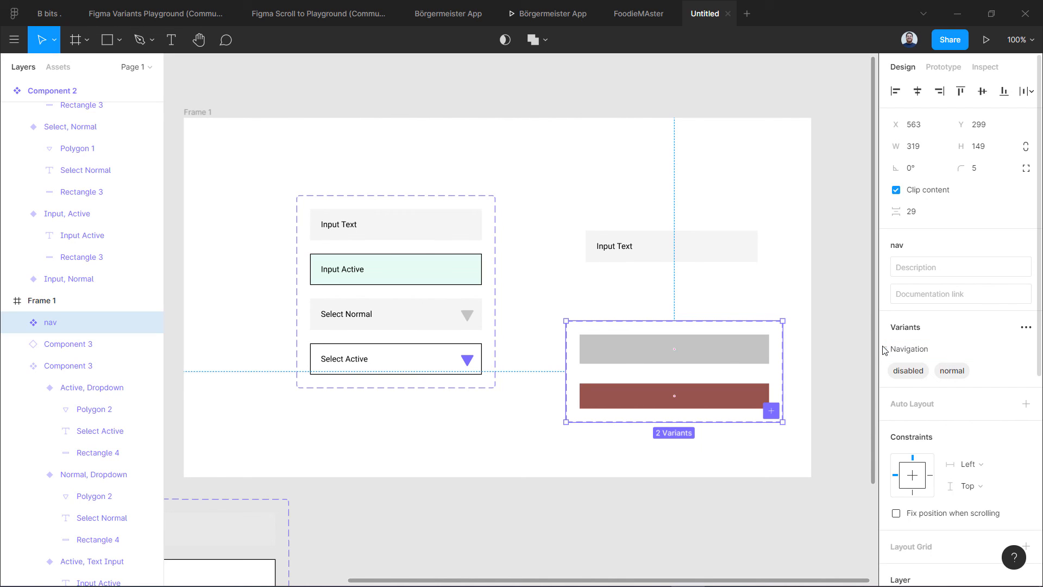
# Place an instance of the nav component above the Input Text instance and set its Navigation property to normal
pyautogui.click(840, 367)
pyautogui.click(689, 344)
pyautogui.click(60, 67)
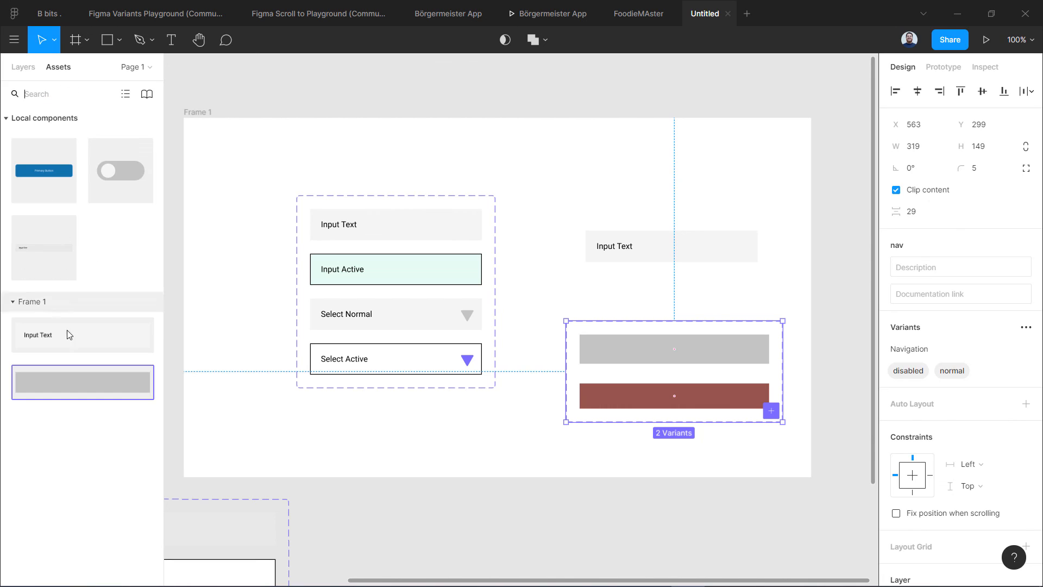
pyautogui.moveTo(67, 380); pyautogui.dragTo(670, 159)
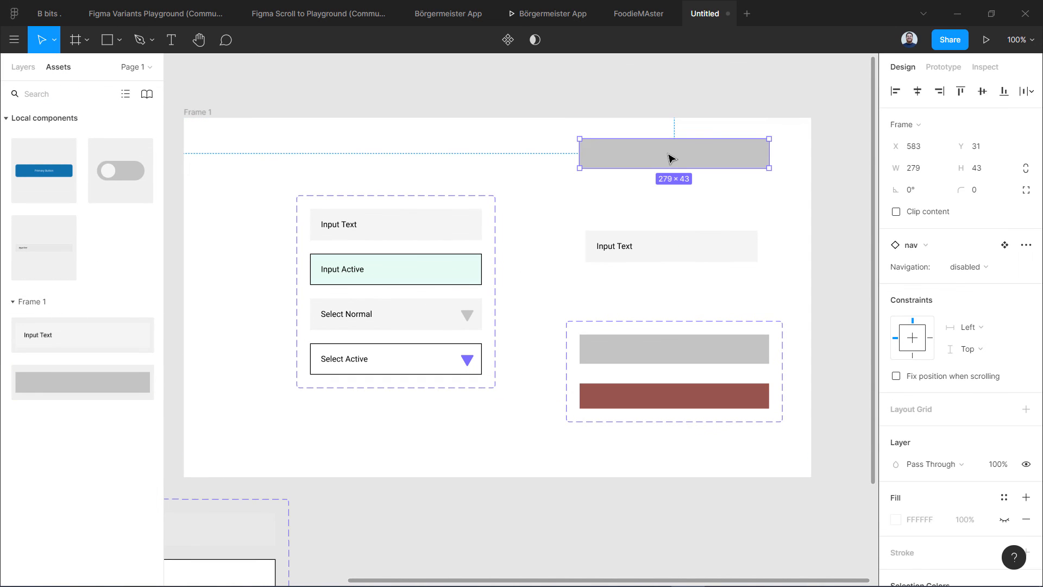
pyautogui.click(985, 267)
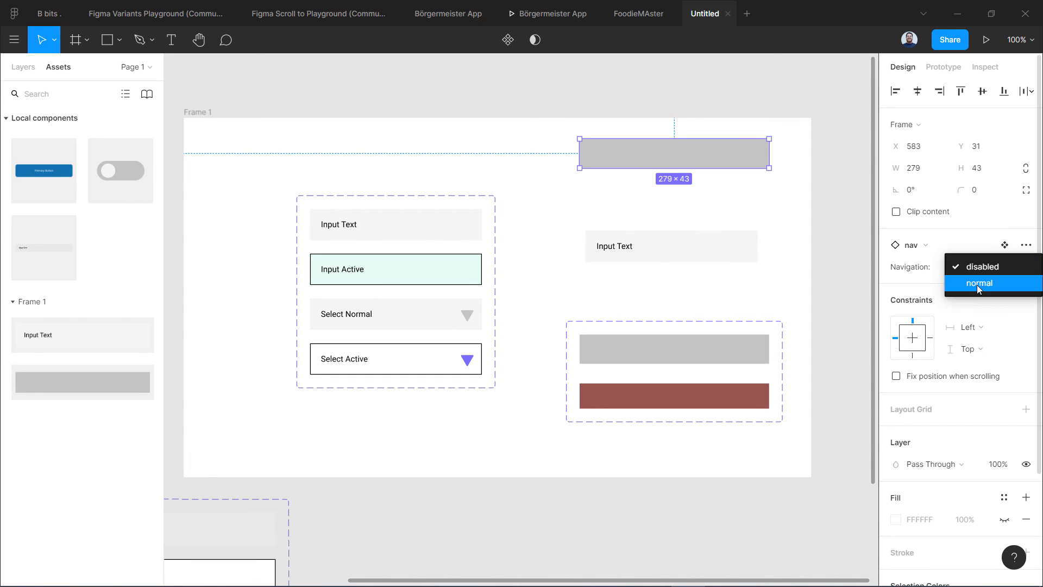
pyautogui.click(977, 285)
pyautogui.click(680, 203)
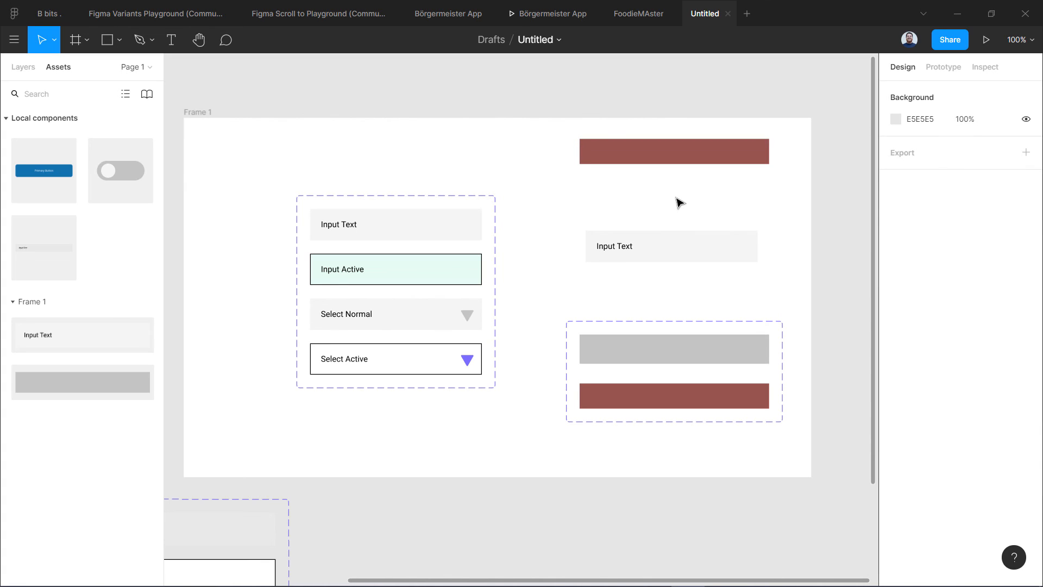
# Narrow the brownish red normal variant to about 103 wide by moving its left edge inward
pyautogui.click(667, 347)
pyautogui.click(623, 392)
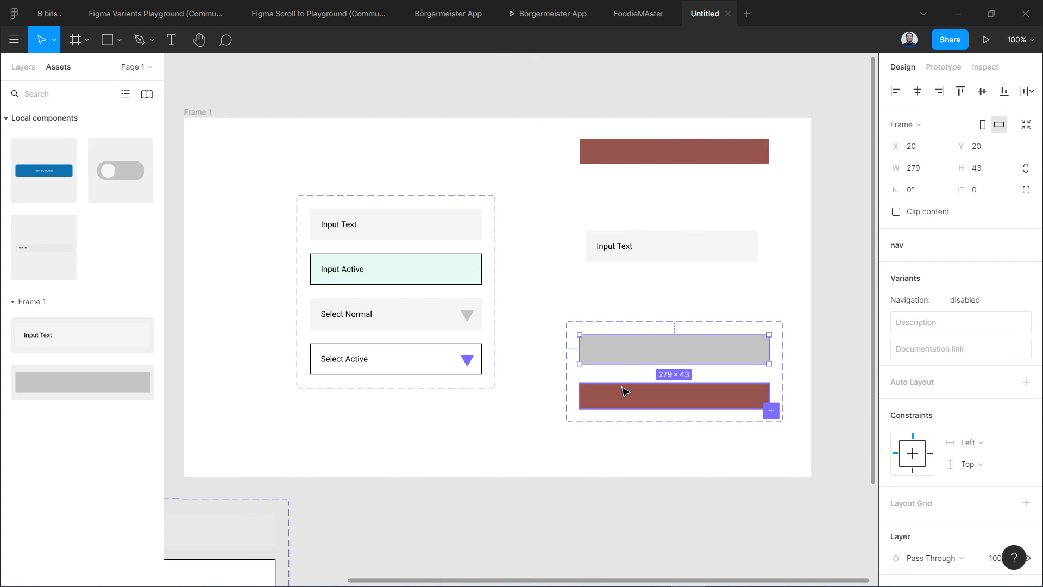
pyautogui.moveTo(580, 393); pyautogui.dragTo(700, 392)
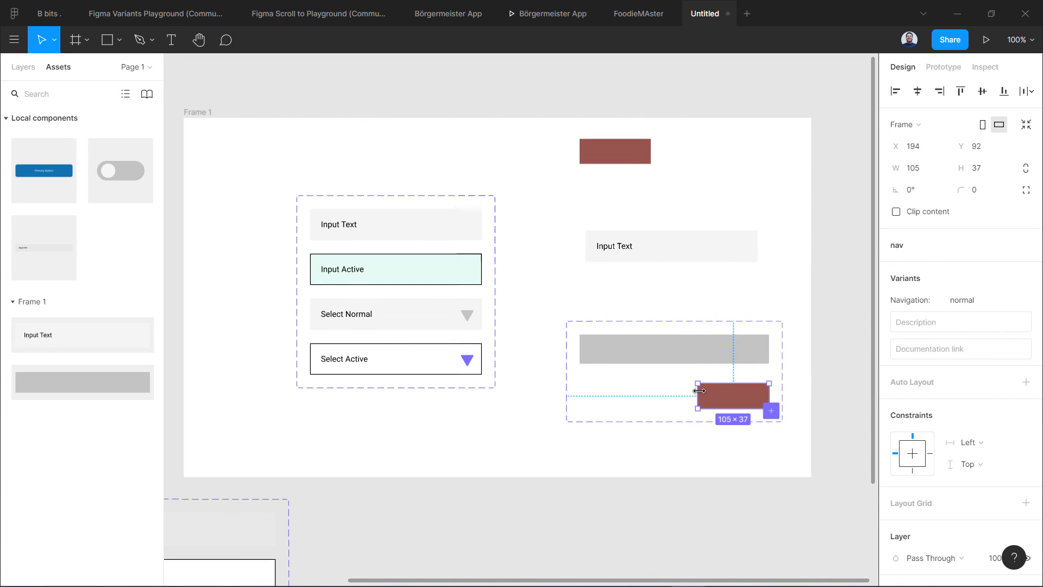
pyautogui.click(620, 460)
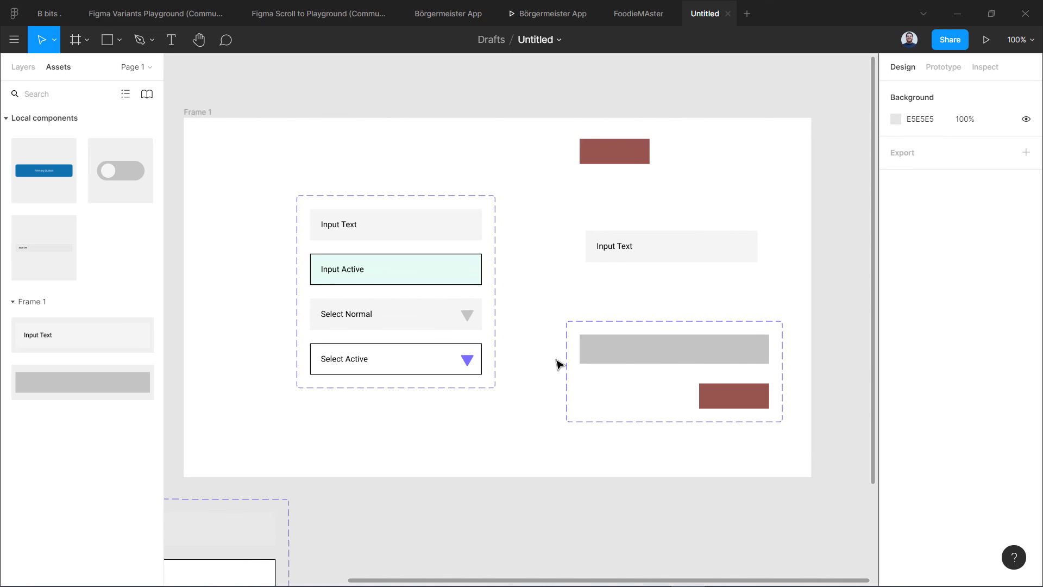
# Switch the nav instance's Navigation property to disabled
pyautogui.click(622, 152)
pyautogui.click(967, 272)
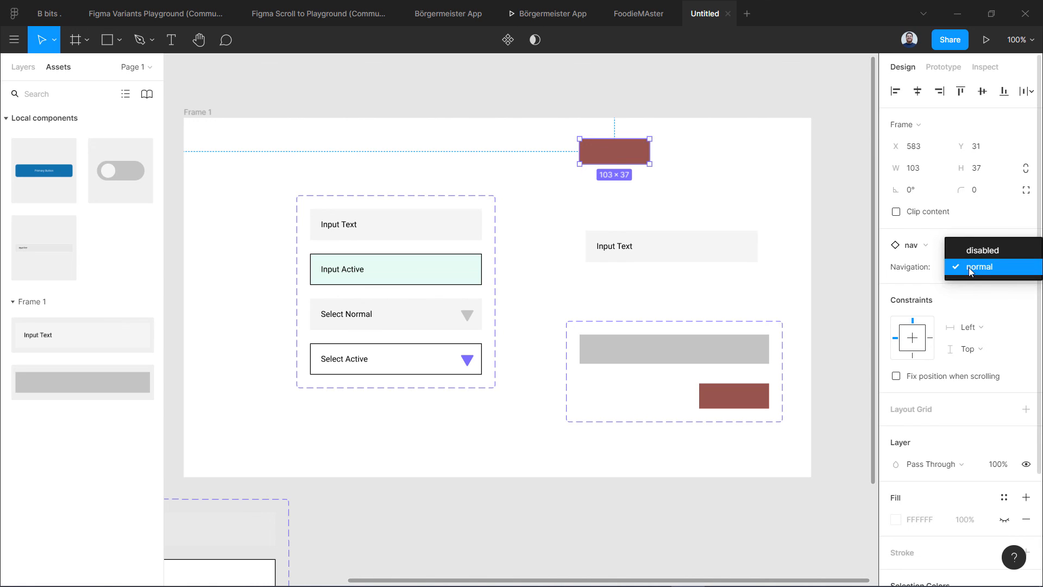
pyautogui.click(976, 251)
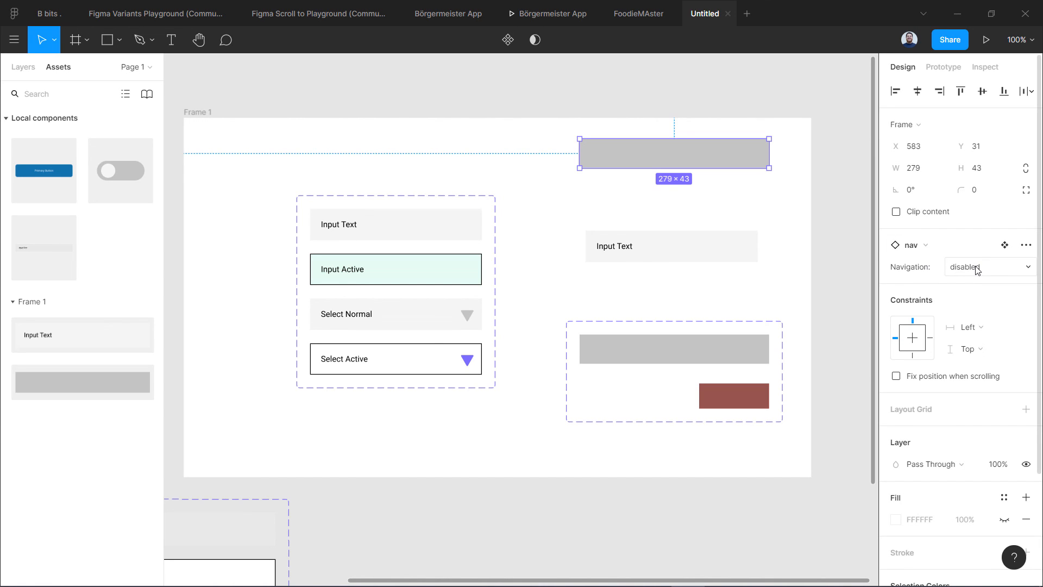